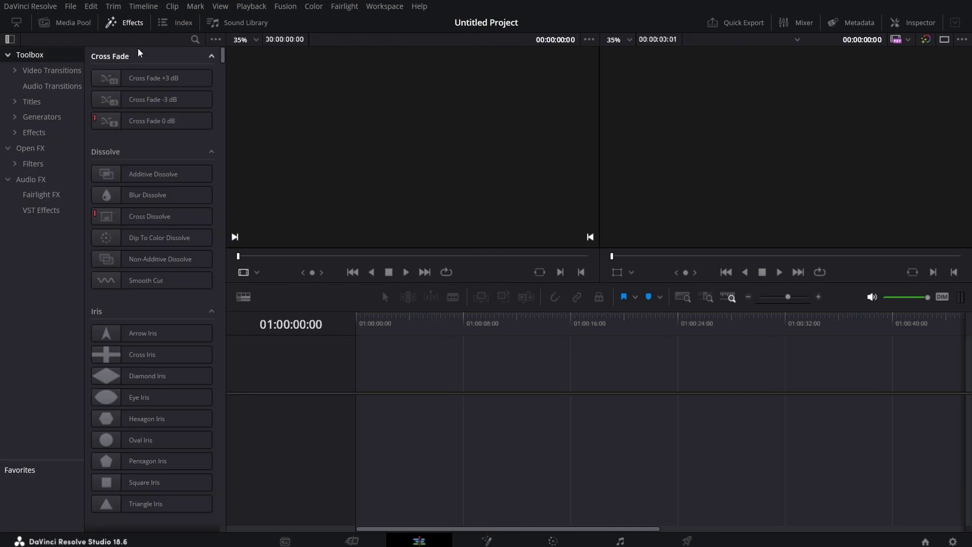
Add a Fusion Composition clip to Video 1 of Timeline 1 and open it in the Fusion page
{"action": "left_click", "coordinate": [44, 134]}
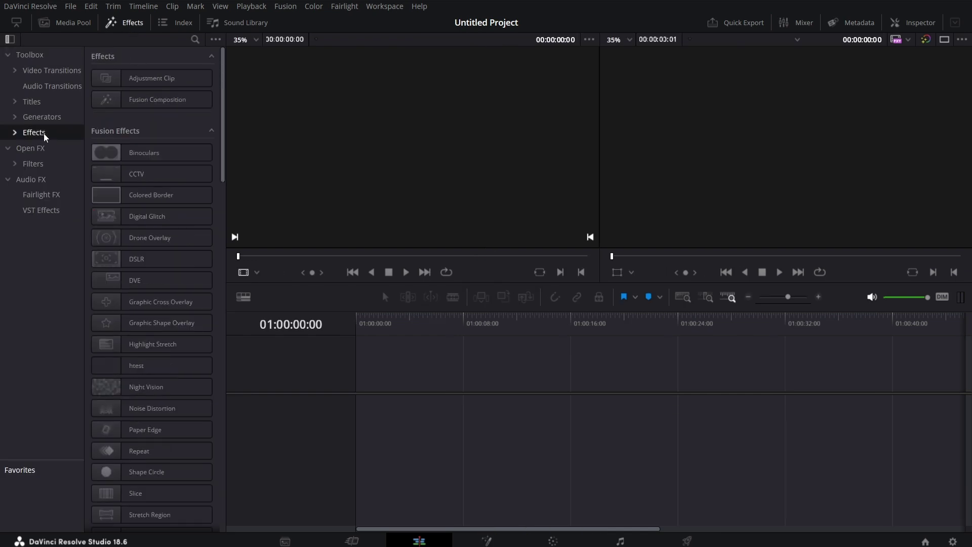
{"action": "left_click_drag", "start_coordinate": [155, 99], "coordinate": [408, 403]}
{"action": "right_click", "coordinate": [431, 409]}
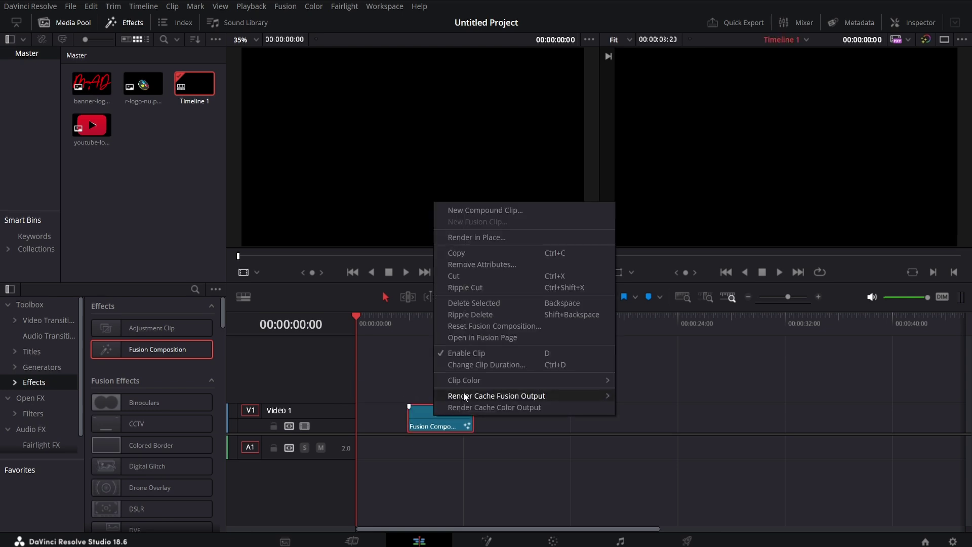
{"action": "left_click", "coordinate": [486, 337]}
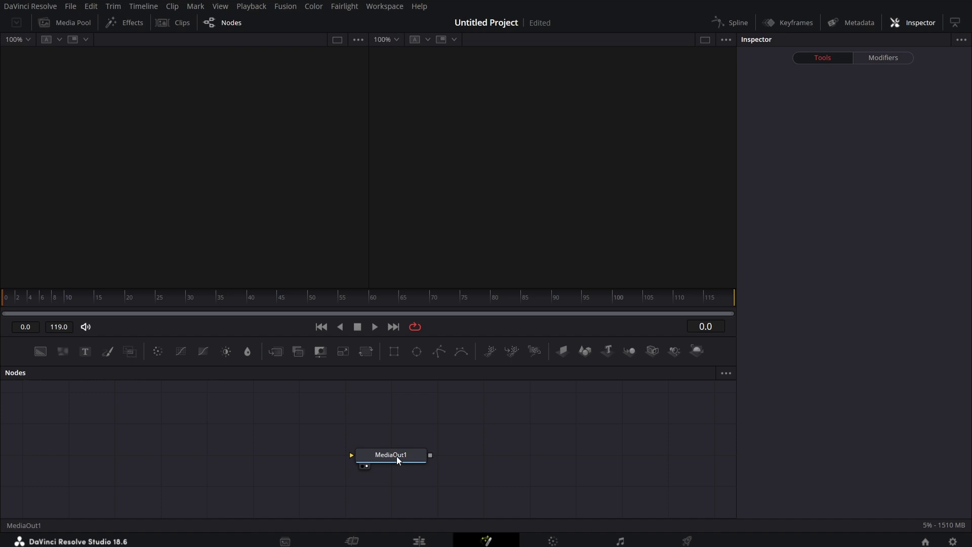
Make room in the node graph and bring youtube-logo.png in from the Media Pool
{"action": "left_click_drag", "start_coordinate": [396, 456], "coordinate": [673, 456]}
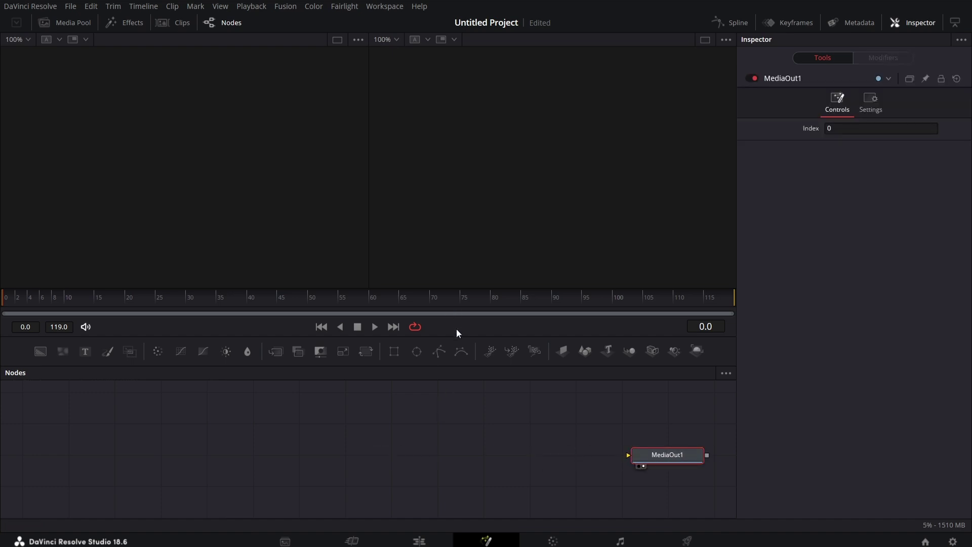
{"action": "left_click_drag", "start_coordinate": [453, 337], "coordinate": [449, 273]}
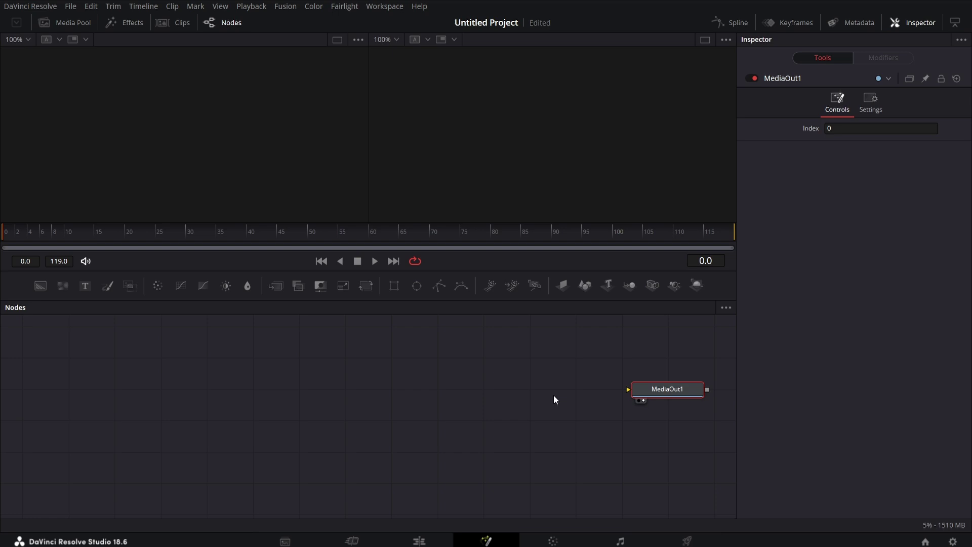
{"action": "left_click", "coordinate": [74, 21]}
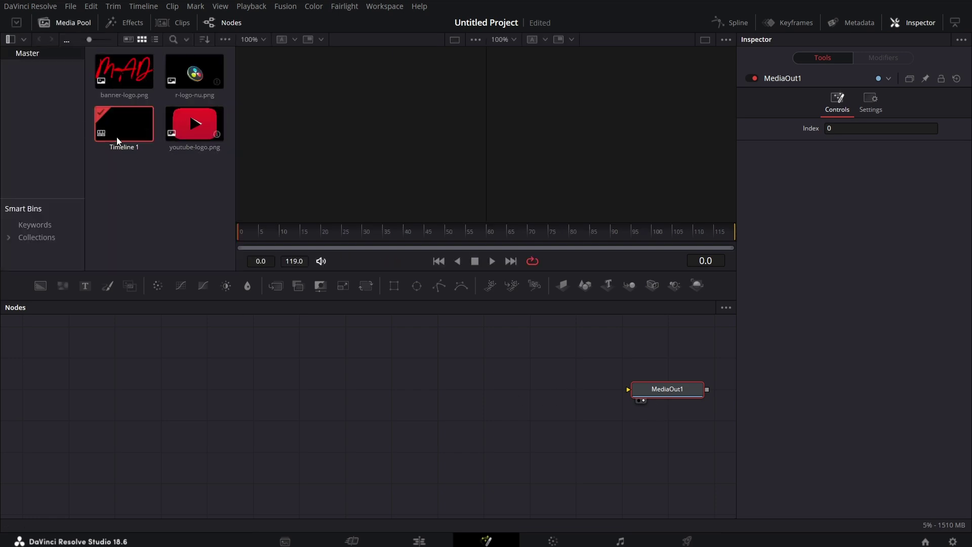
{"action": "left_click_drag", "start_coordinate": [202, 123], "coordinate": [182, 397]}
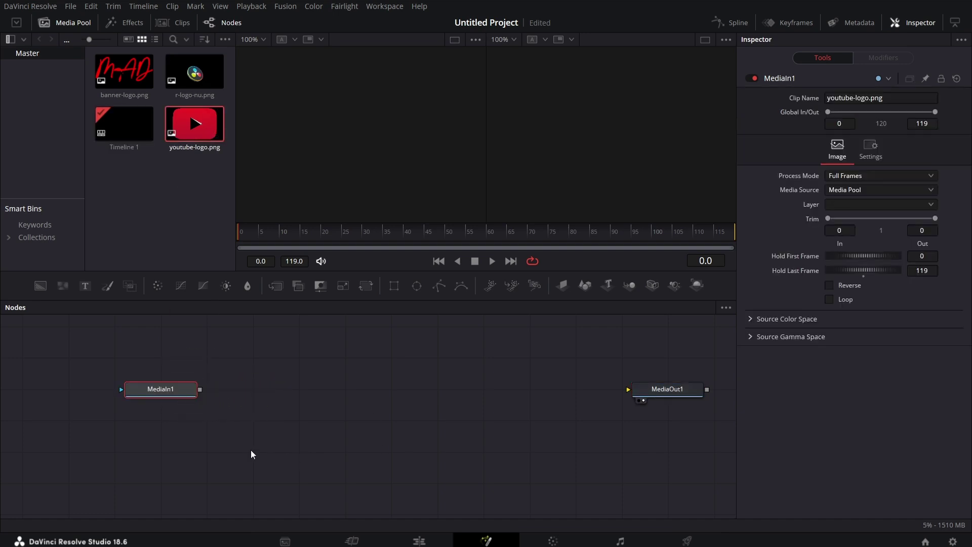
Add a Transform1 node after MediaIn1 with Size 0.5
{"action": "left_click_drag", "start_coordinate": [363, 285], "coordinate": [219, 392]}
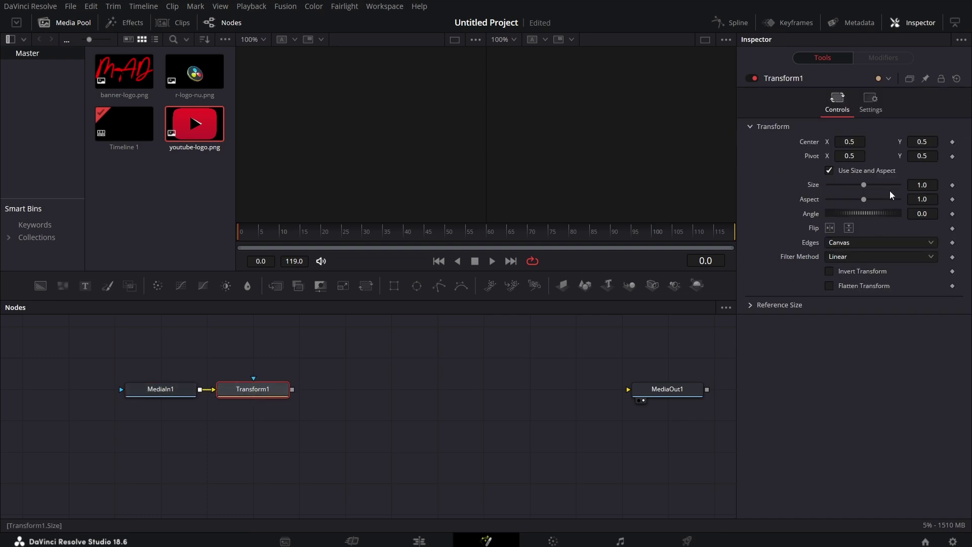
{"action": "left_click", "coordinate": [926, 185]}
{"action": "type", "text": "0.5"}
{"action": "key", "text": "Tab"}
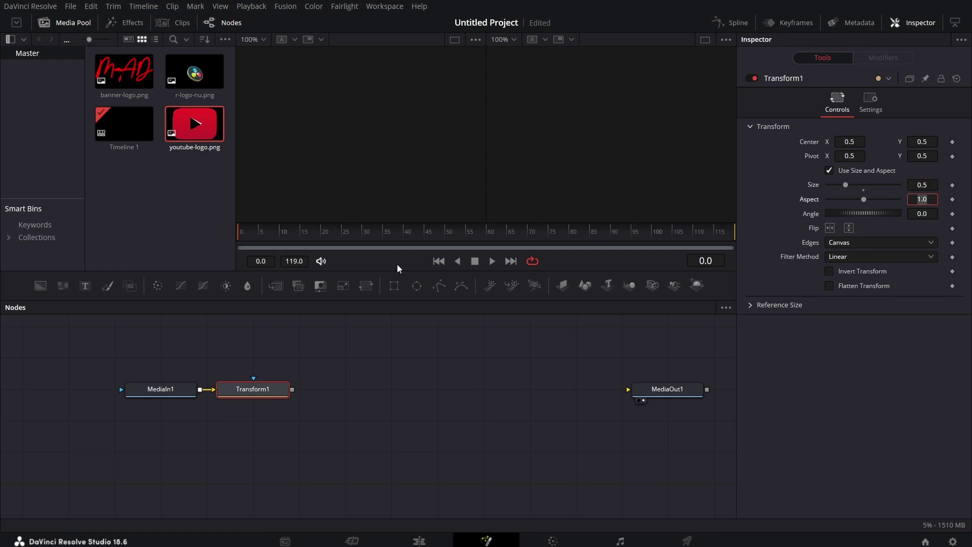
Add a Background1 node and set its Alpha to 0 for full transparency
{"action": "left_click_drag", "start_coordinate": [38, 285], "coordinate": [351, 429]}
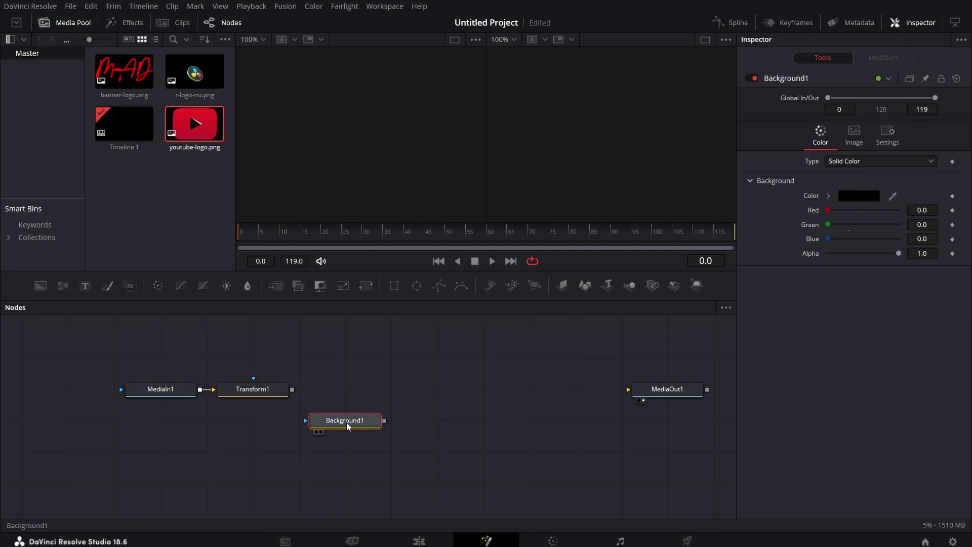
{"action": "left_click", "coordinate": [856, 132]}
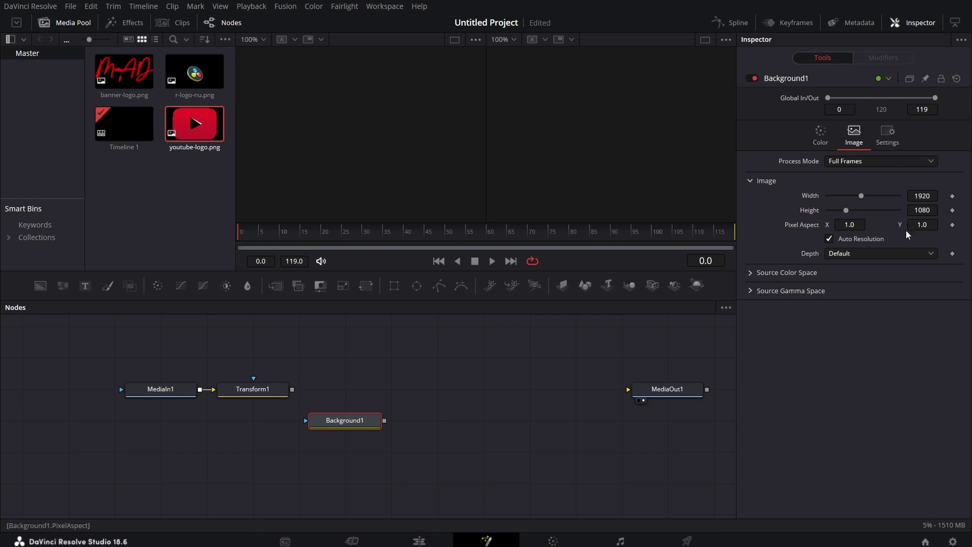
{"action": "left_click", "coordinate": [816, 131]}
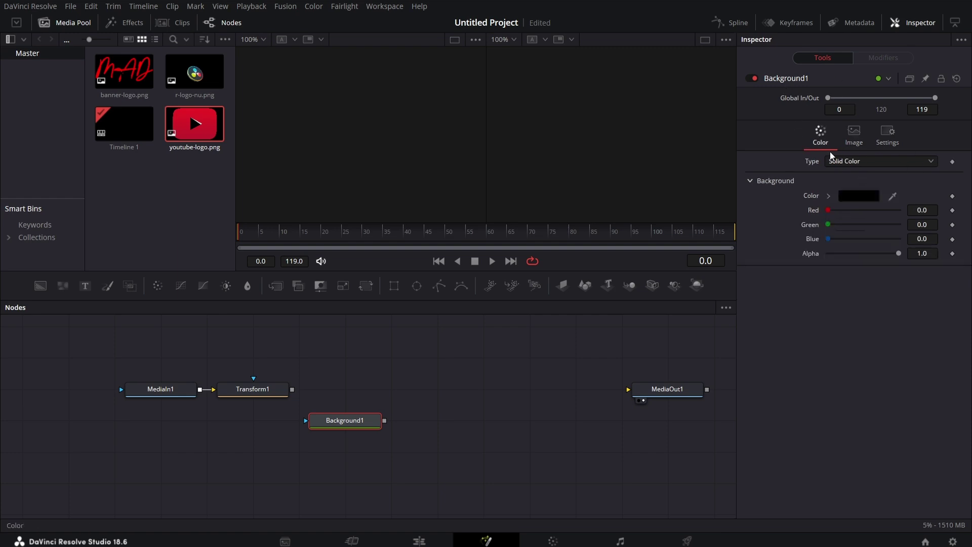
{"action": "left_click_drag", "start_coordinate": [897, 253], "coordinate": [779, 259]}
Merge Transform1 over Background1 in Merge1 and show Merge1 in the viewer
{"action": "left_click_drag", "start_coordinate": [276, 290], "coordinate": [346, 385]}
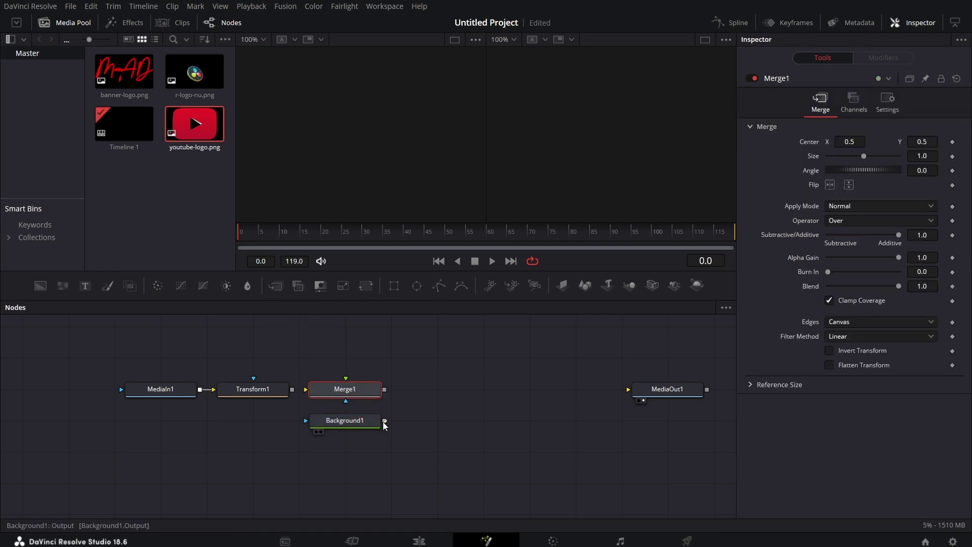
{"action": "left_click_drag", "start_coordinate": [383, 421], "coordinate": [307, 394]}
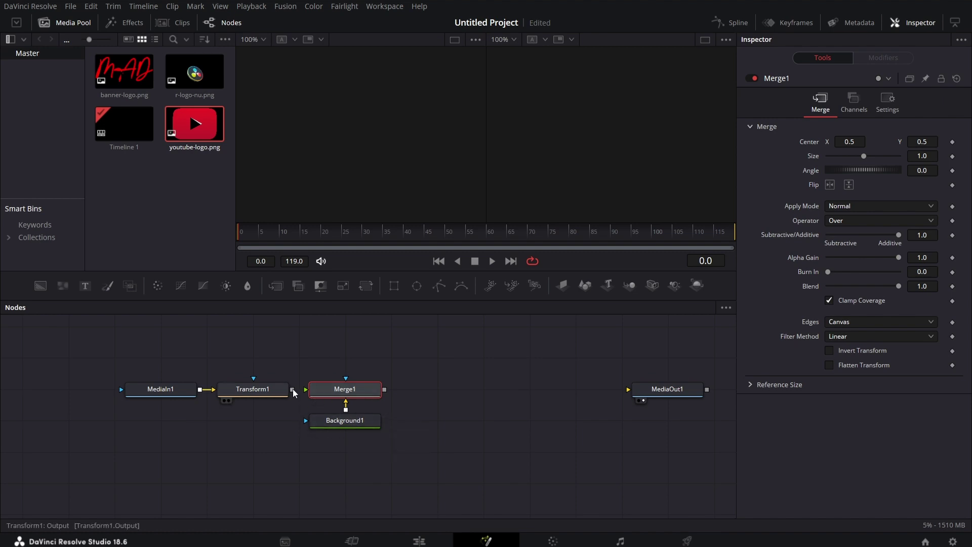
{"action": "left_click_drag", "start_coordinate": [292, 389], "coordinate": [306, 390]}
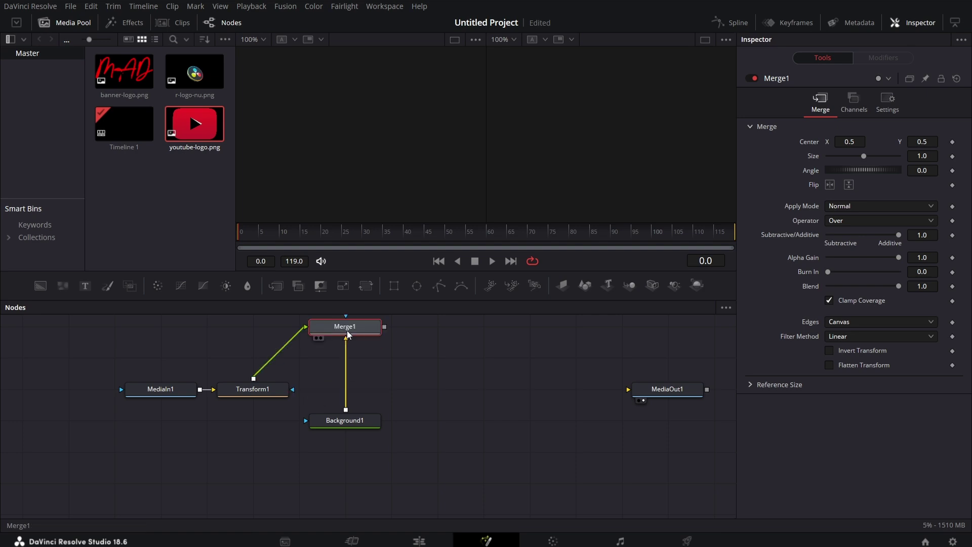
{"action": "key", "text": "1"}
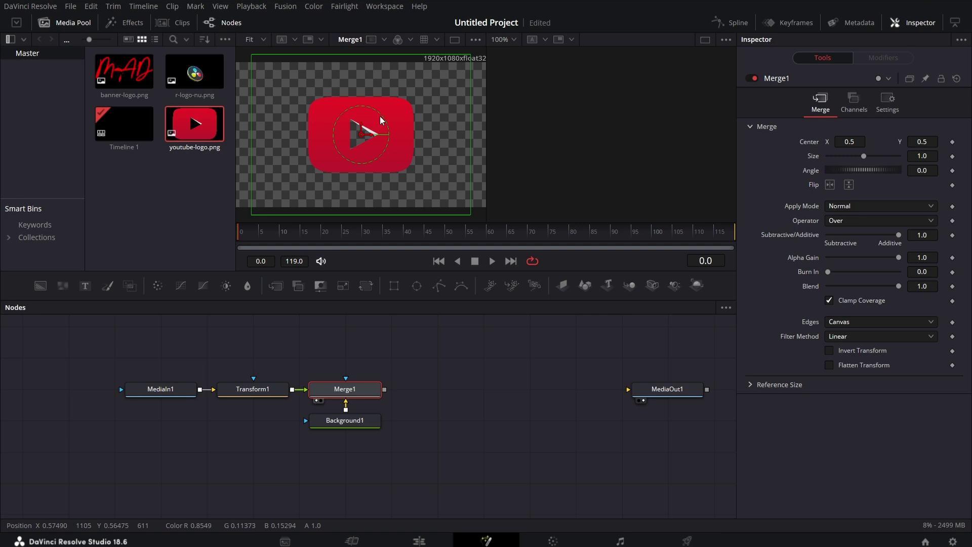
Hide the Media Pool and move the logo node chain down and left
{"action": "left_click", "coordinate": [70, 24]}
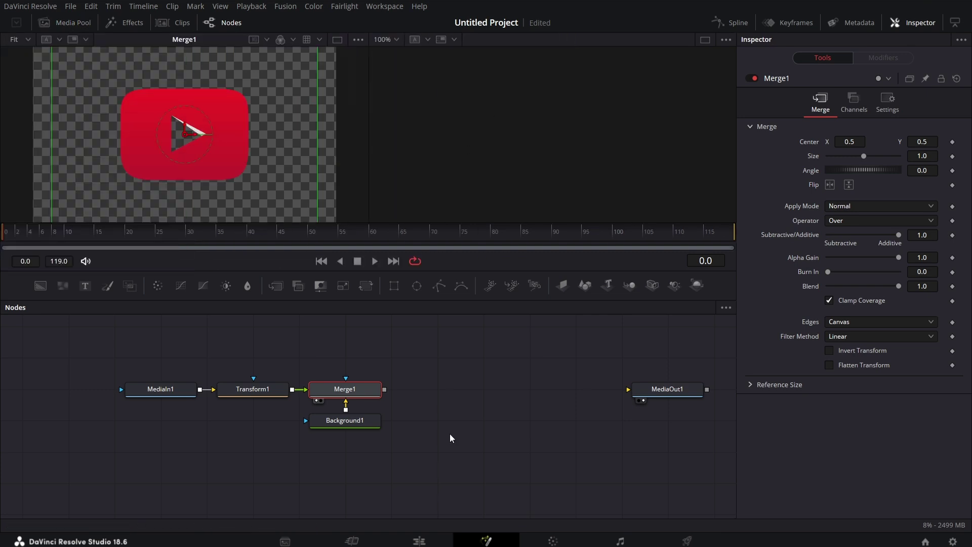
{"action": "left_click_drag", "start_coordinate": [383, 368], "coordinate": [149, 448]}
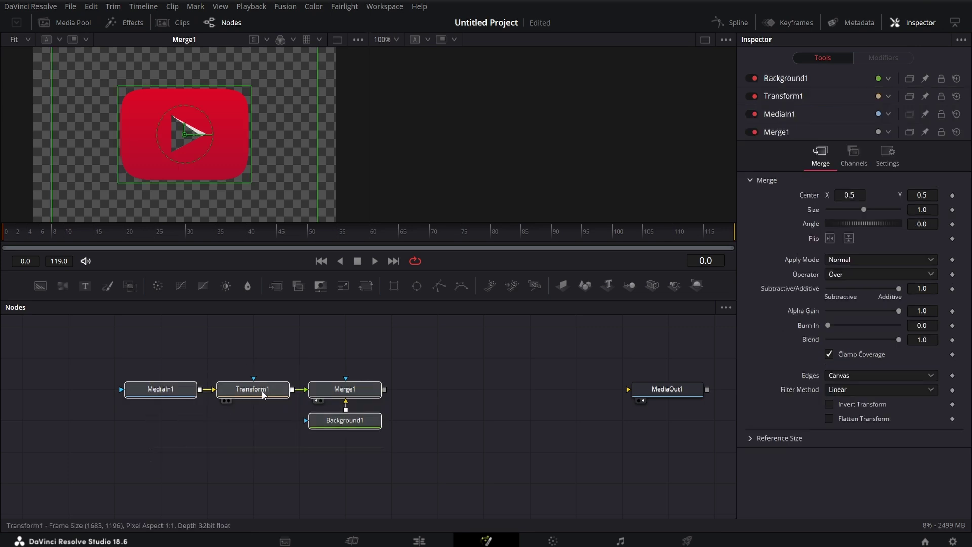
{"action": "left_click_drag", "start_coordinate": [262, 390], "coordinate": [169, 452]}
{"action": "left_click", "coordinate": [390, 399]}
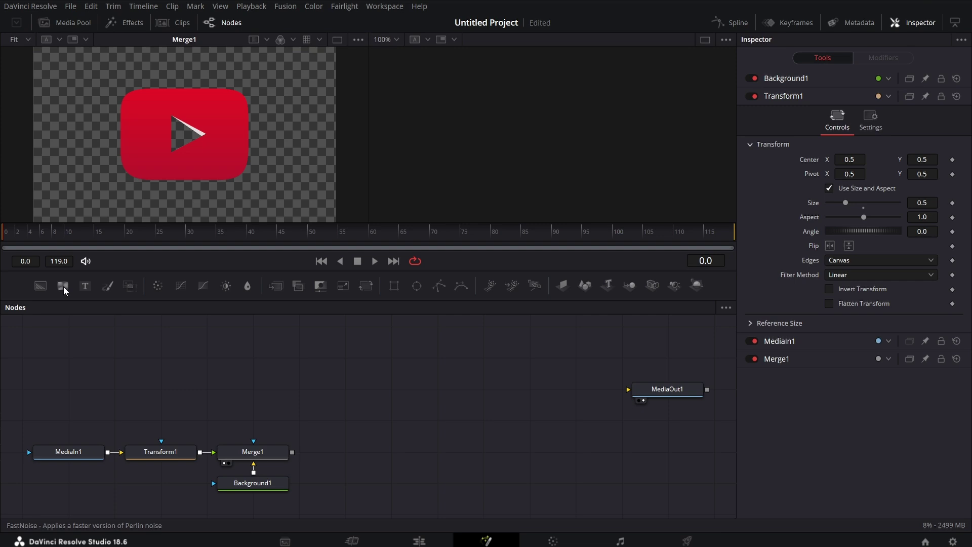
Add FastNoise1 and an unconnected Ellipse1 placed below it
{"action": "left_click_drag", "start_coordinate": [63, 286], "coordinate": [334, 357]}
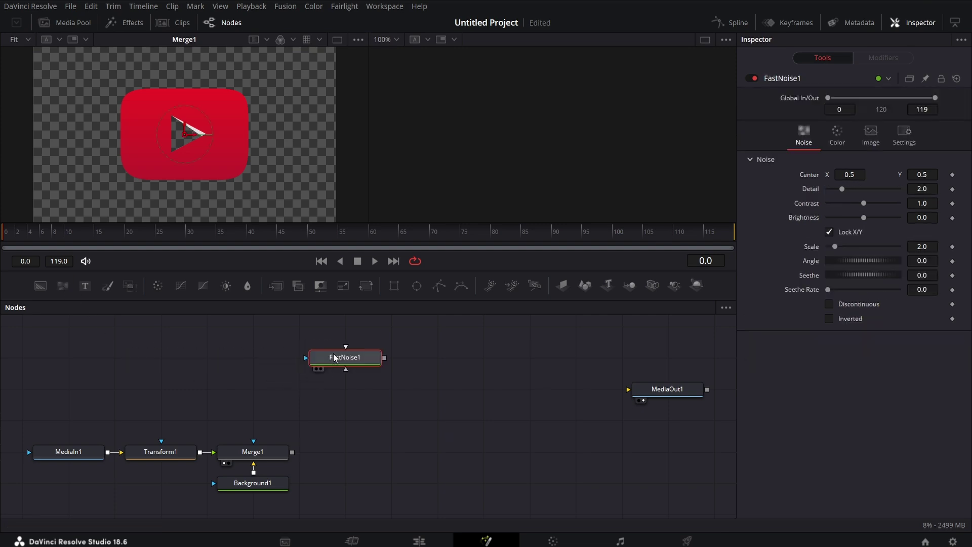
{"action": "left_click", "coordinate": [418, 288]}
{"action": "left_click_drag", "start_coordinate": [363, 347], "coordinate": [499, 346]}
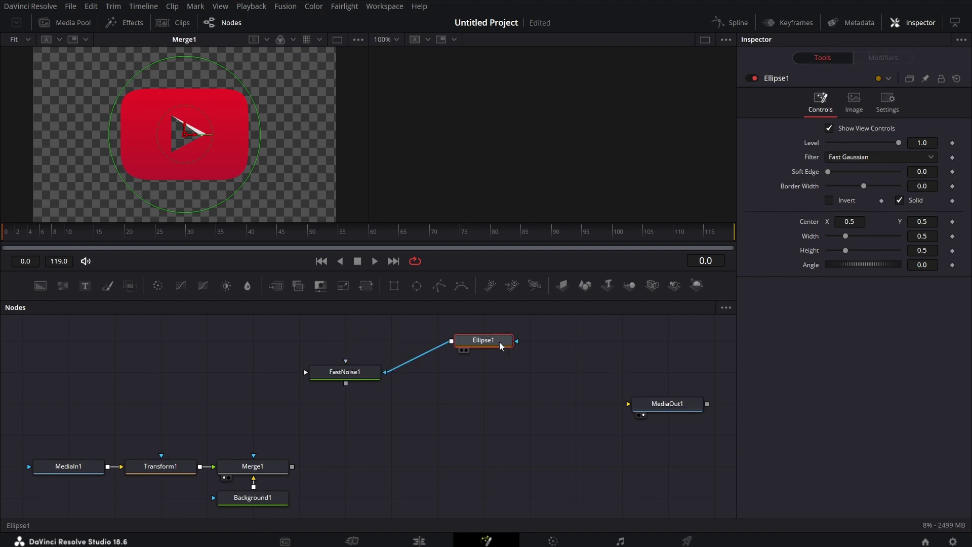
{"action": "left_click_drag", "start_coordinate": [409, 363], "coordinate": [399, 365]}
{"action": "left_click_drag", "start_coordinate": [476, 343], "coordinate": [349, 437]}
{"action": "left_click", "coordinate": [358, 415]}
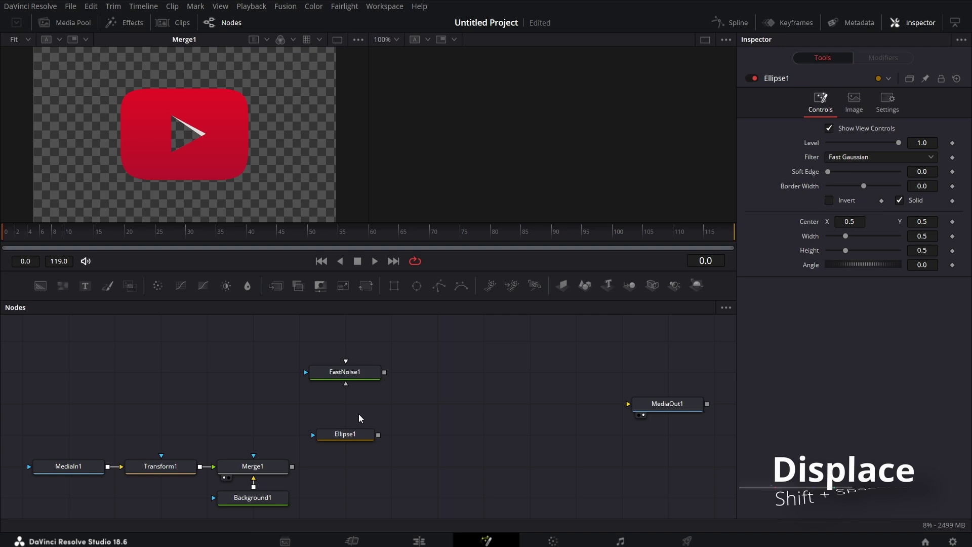
Add a Displace1 node via the tool search ('displ')
{"action": "key", "text": "shift+space"}
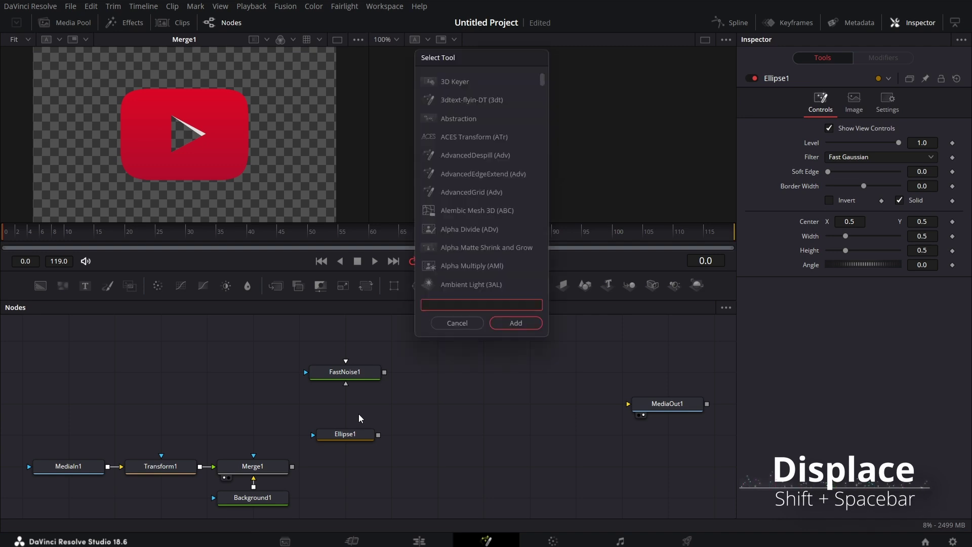
{"action": "type", "text": "displ"}
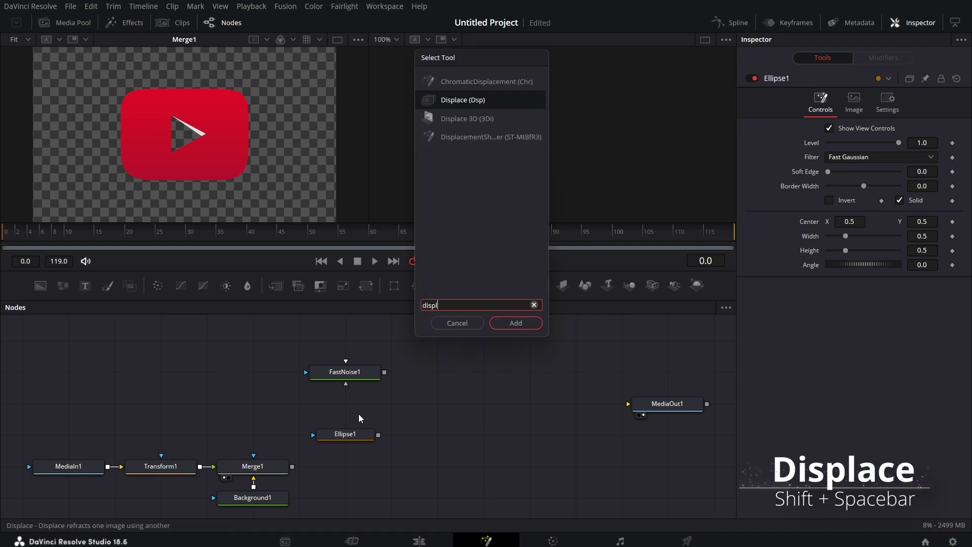
{"action": "key", "text": "Return"}
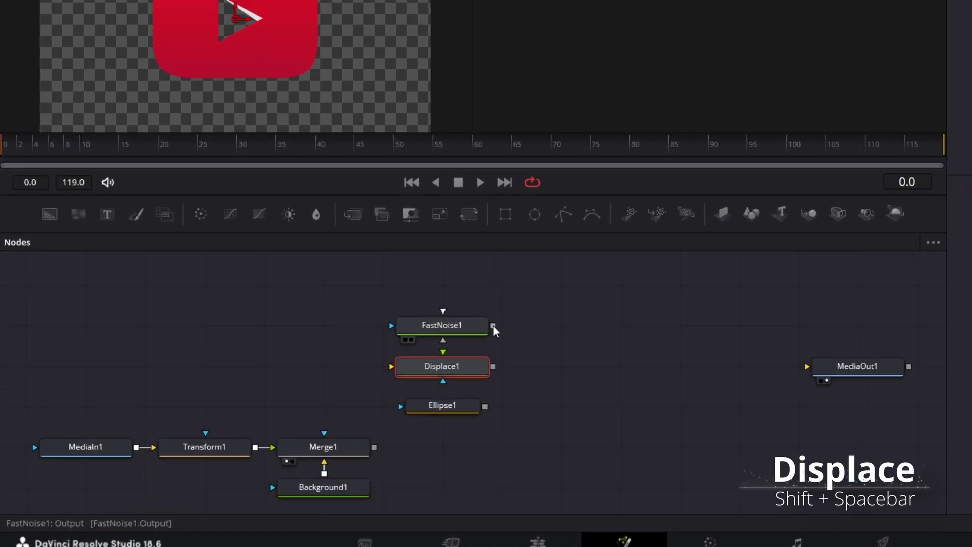
Feed FastNoise1 into Displace1's foreground and use Ellipse1 as its effect mask
{"action": "left_click_drag", "start_coordinate": [383, 373], "coordinate": [348, 393]}
{"action": "left_click_drag", "start_coordinate": [602, 284], "coordinate": [598, 286]}
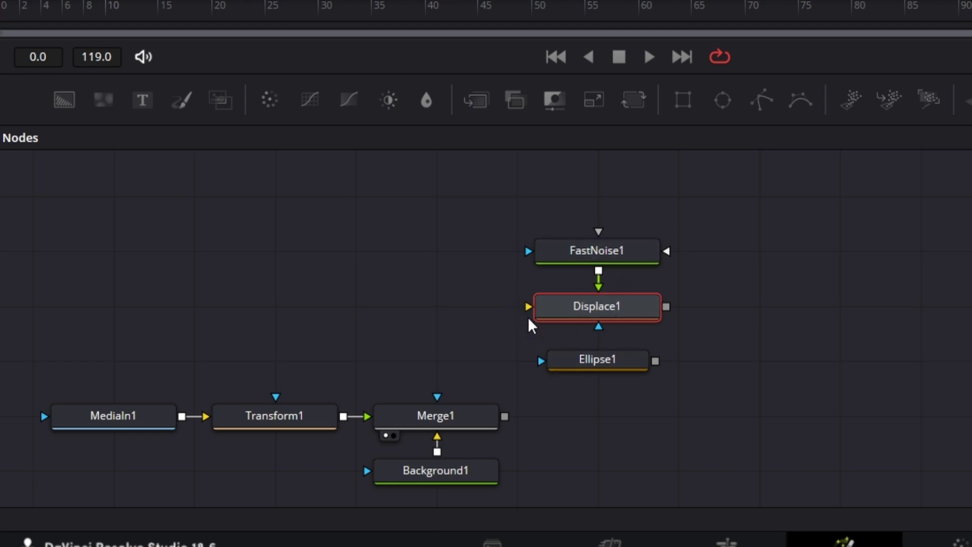
{"action": "left_click_drag", "start_coordinate": [655, 360], "coordinate": [527, 302]}
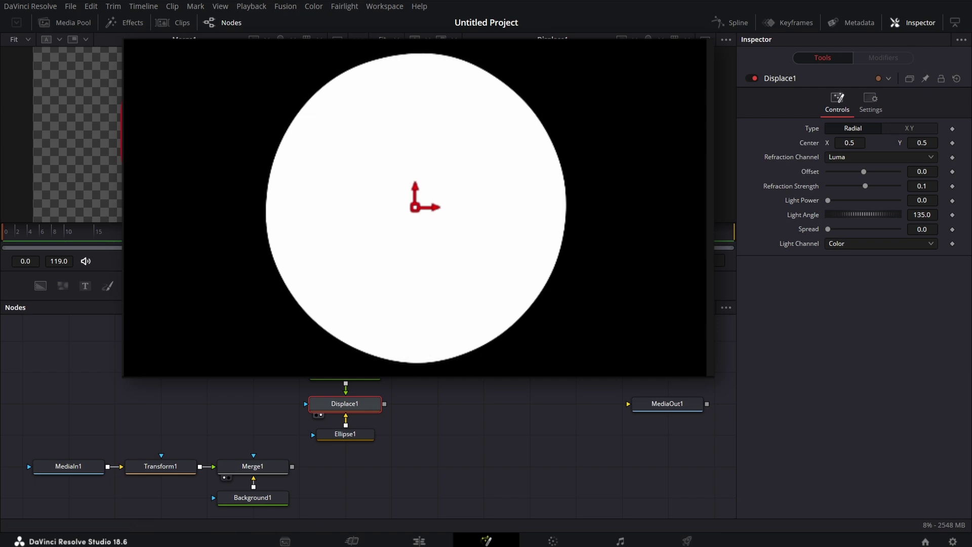
Set FastNoise1's Detail to 50 and Contrast to 2.0
{"action": "left_click", "coordinate": [357, 369]}
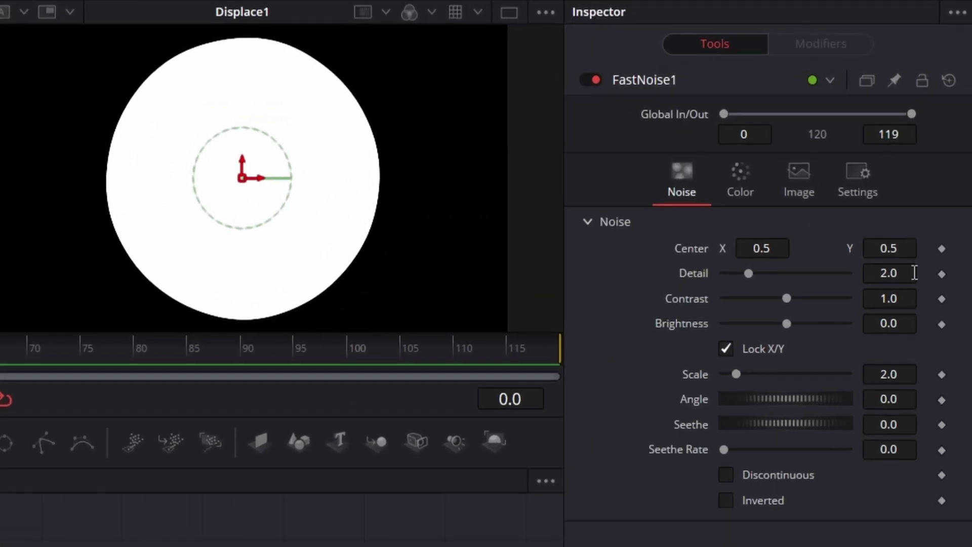
{"action": "left_click", "coordinate": [914, 273]}
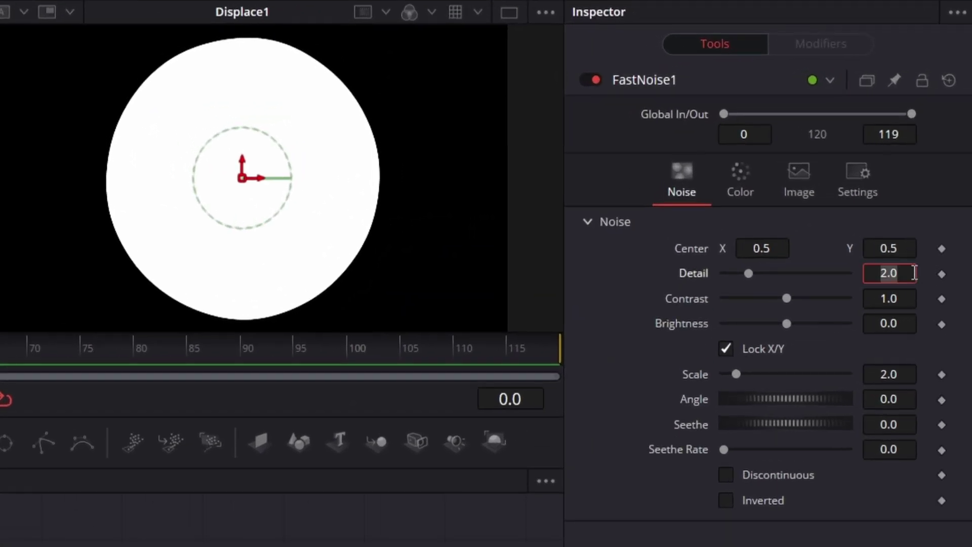
{"action": "type", "text": "50"}
{"action": "key", "text": "Tab"}
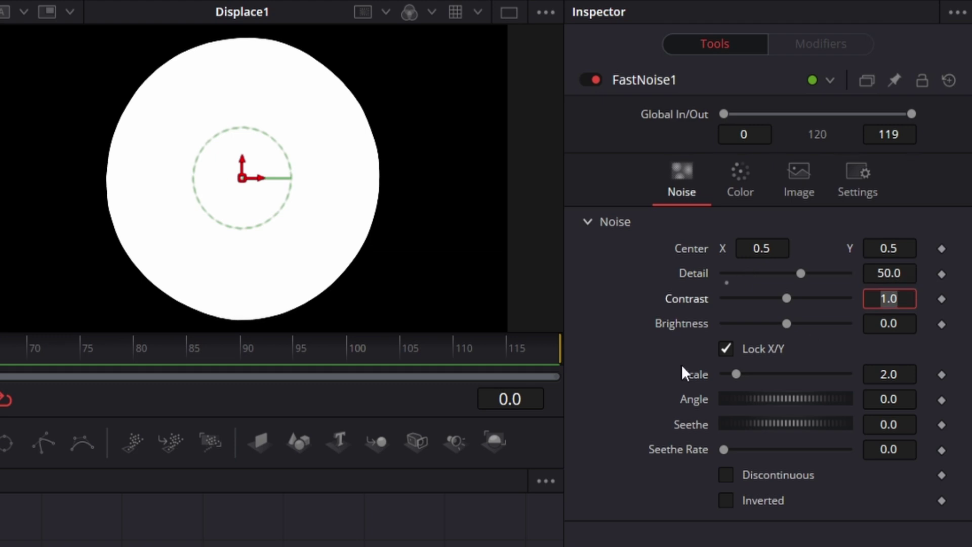
{"action": "type", "text": "2"}
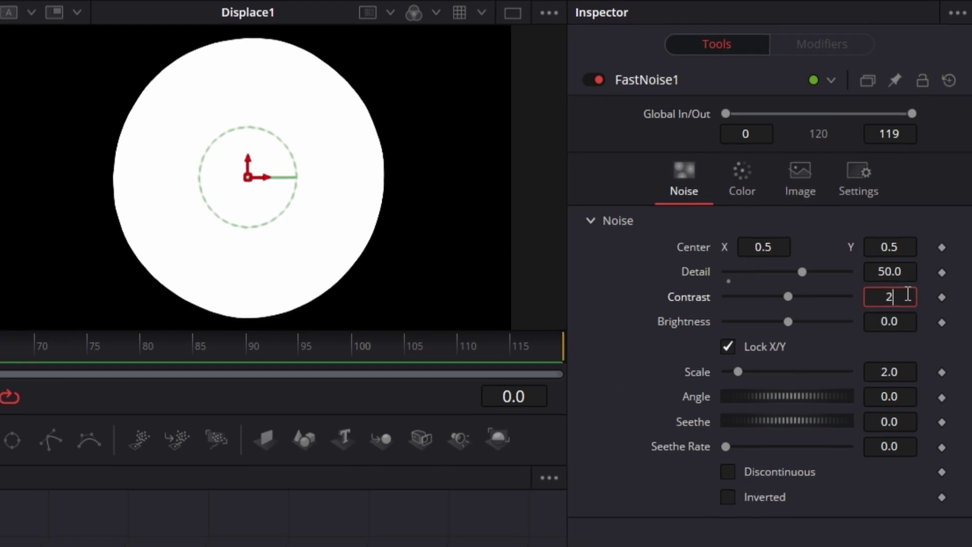
{"action": "key", "text": "Tab"}
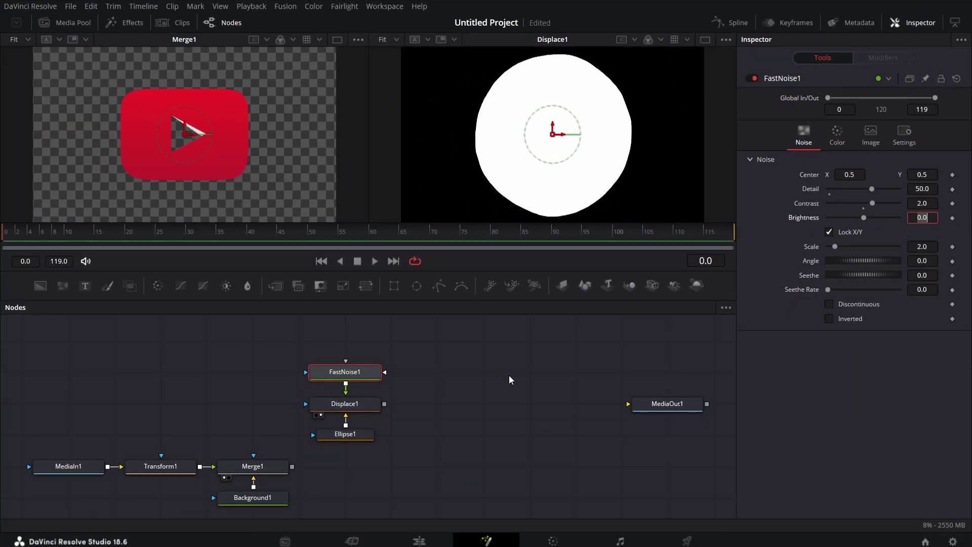
Keyframe Ellipse1's Width and reset it to the default 0.5
{"action": "left_click", "coordinate": [357, 435]}
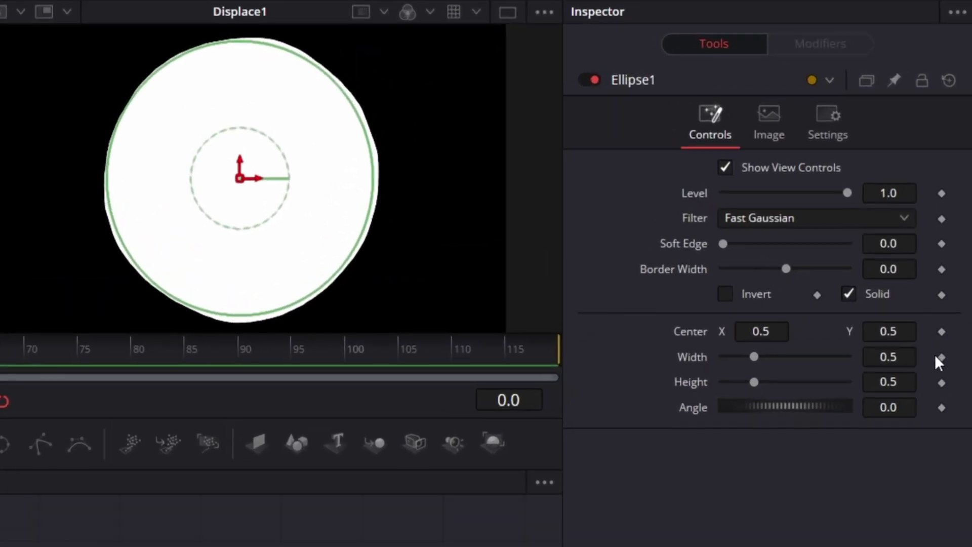
{"action": "left_click", "coordinate": [940, 356]}
{"action": "mouse_move", "coordinate": [758, 357]}
{"action": "left_mouse_down"}
{"action": "mouse_move", "coordinate": [797, 354]}
{"action": "mouse_move", "coordinate": [757, 360]}
{"action": "left_mouse_up"}
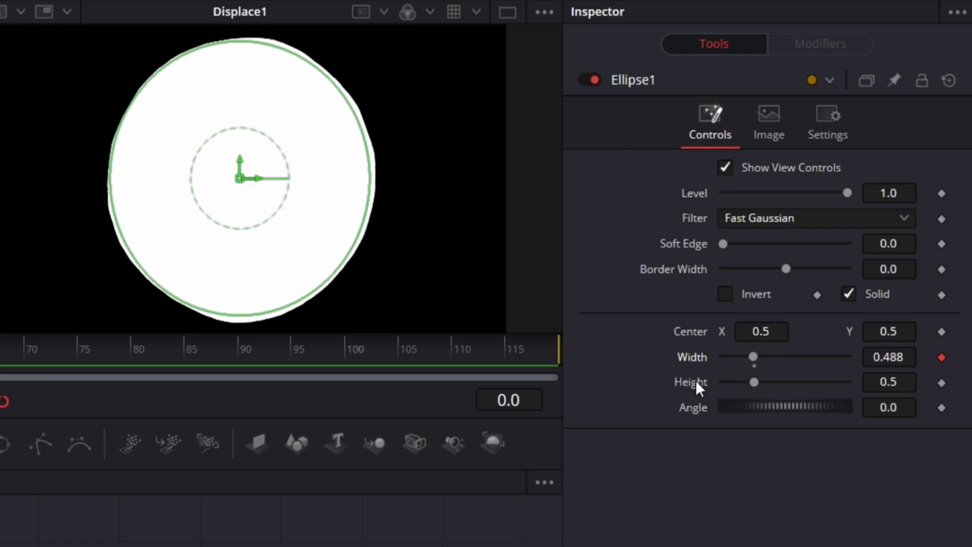
{"action": "double_click", "coordinate": [699, 358]}
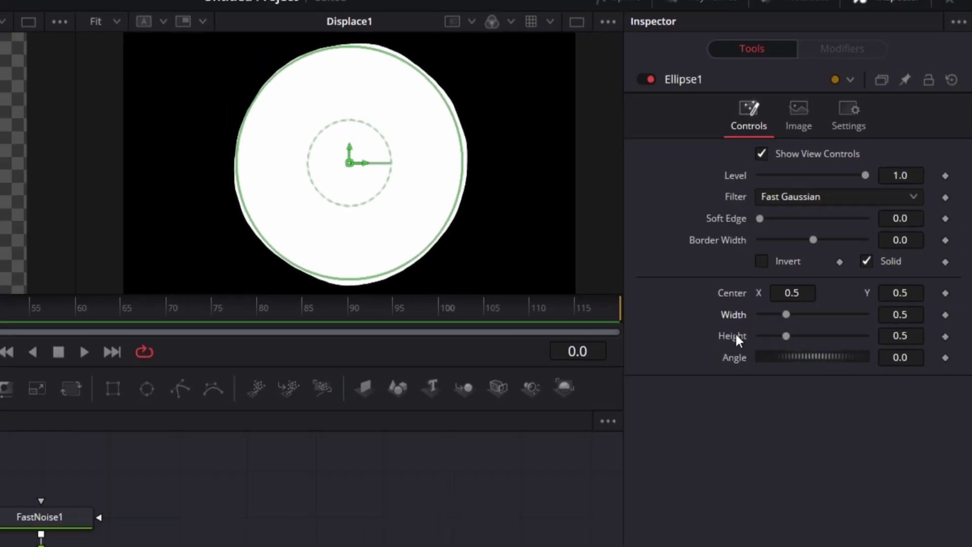
Link Ellipse1's Height to Width by expression and enlarge Width to about 1.197
{"action": "right_click", "coordinate": [694, 381]}
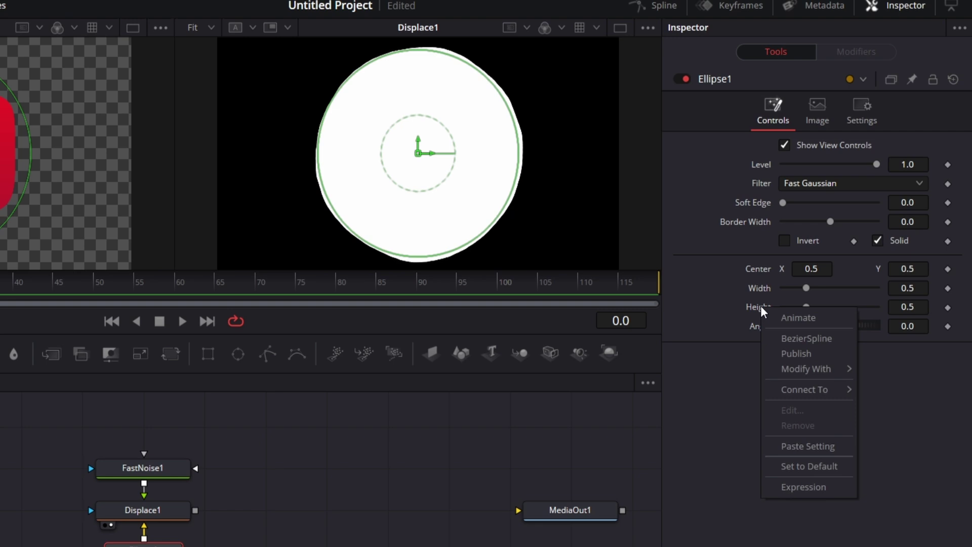
{"action": "left_click", "coordinate": [810, 486]}
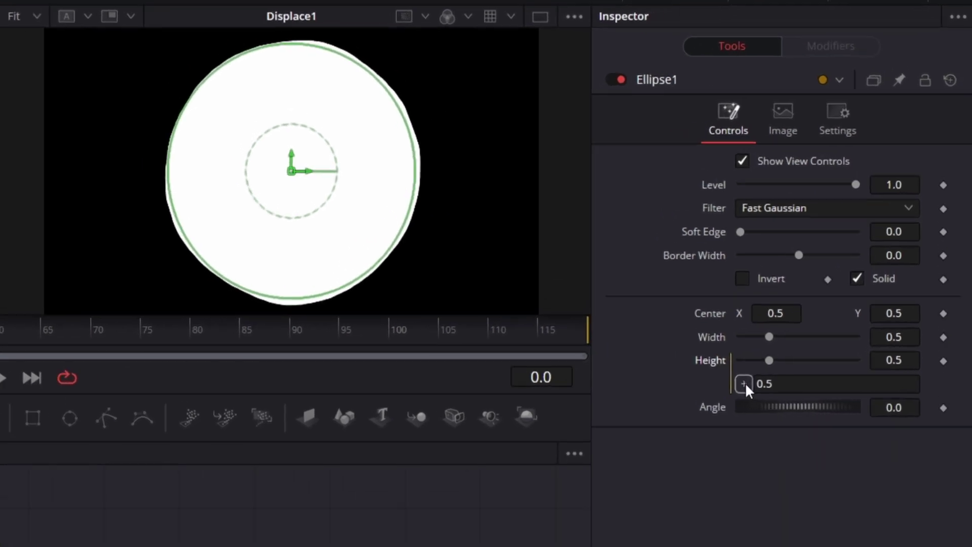
{"action": "left_click_drag", "start_coordinate": [785, 326], "coordinate": [771, 279]}
{"action": "left_click_drag", "start_coordinate": [708, 345], "coordinate": [766, 366]}
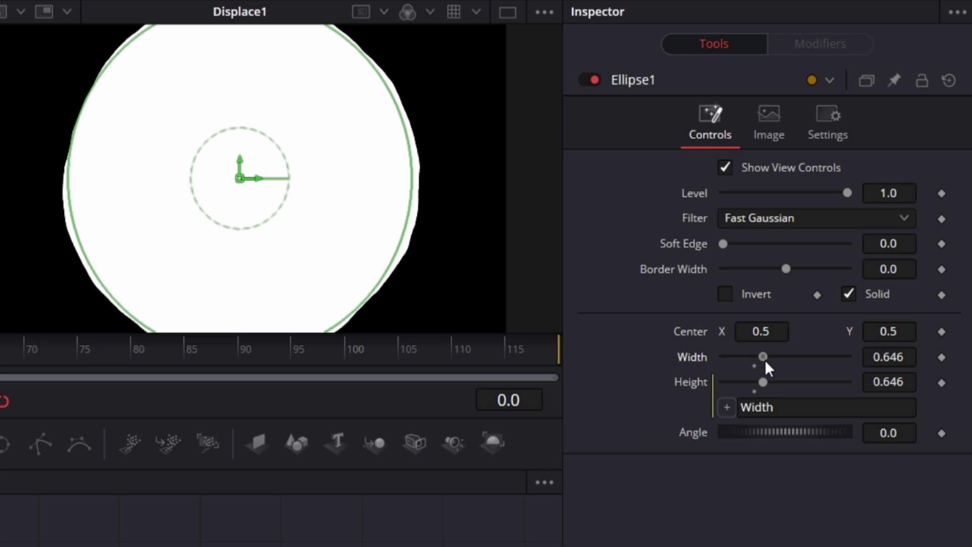
{"action": "left_click_drag", "start_coordinate": [765, 360], "coordinate": [800, 359]}
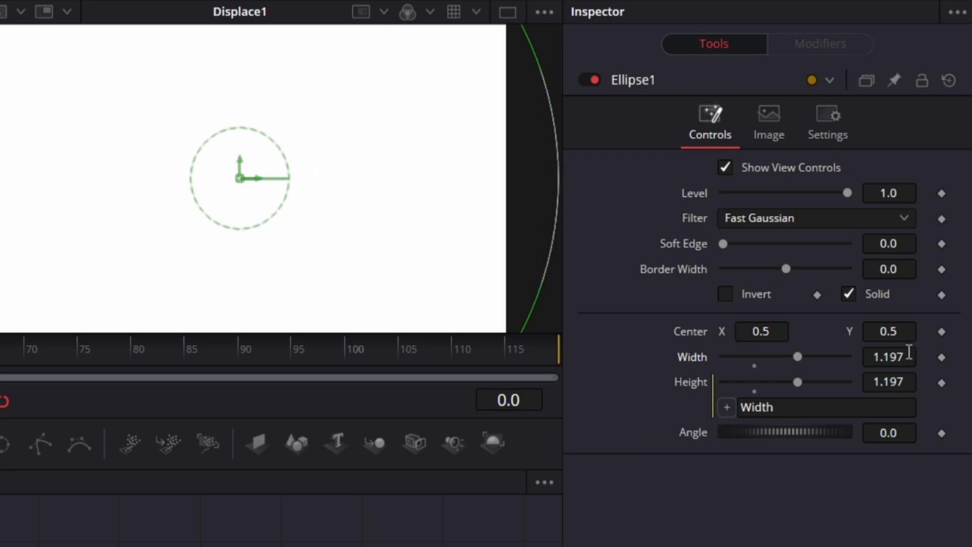
Keyframe Ellipse1's Width at 1.2 on frame 0 and 0 on frame 60
{"action": "left_click", "coordinate": [908, 352]}
{"action": "key", "text": "BackSpace"}
{"action": "key", "text": "BackSpace"}
{"action": "key", "text": "BackSpace"}
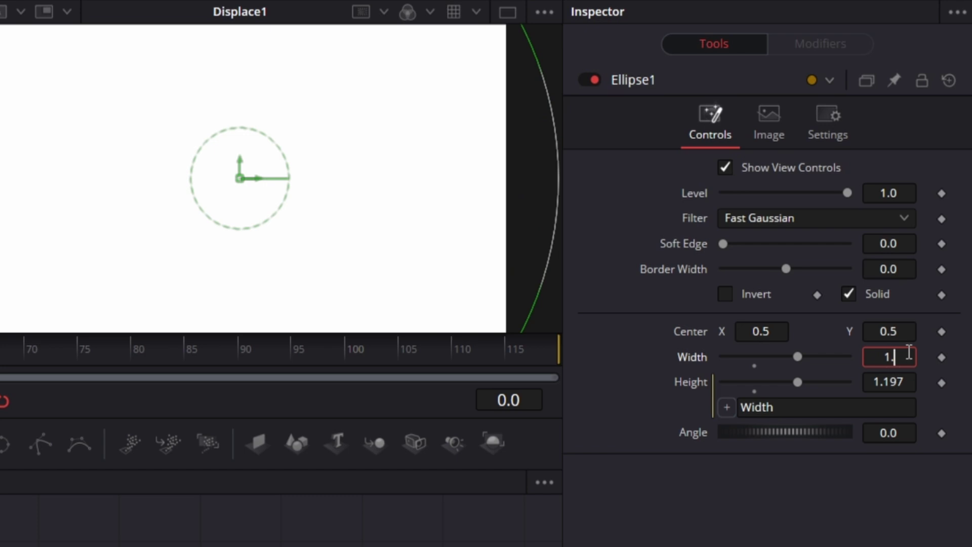
{"action": "type", "text": "2"}
{"action": "key", "text": "Return"}
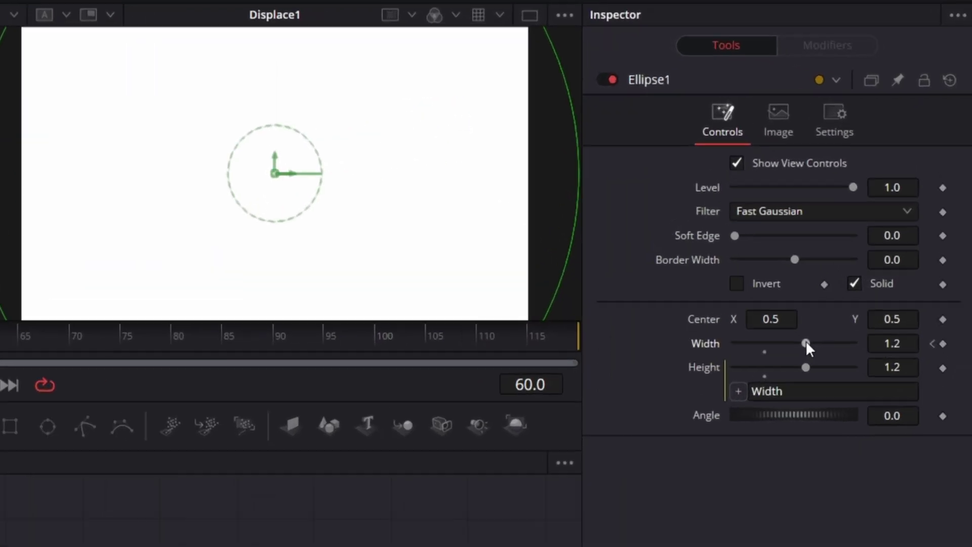
{"action": "left_click_drag", "start_coordinate": [797, 356], "coordinate": [722, 357]}
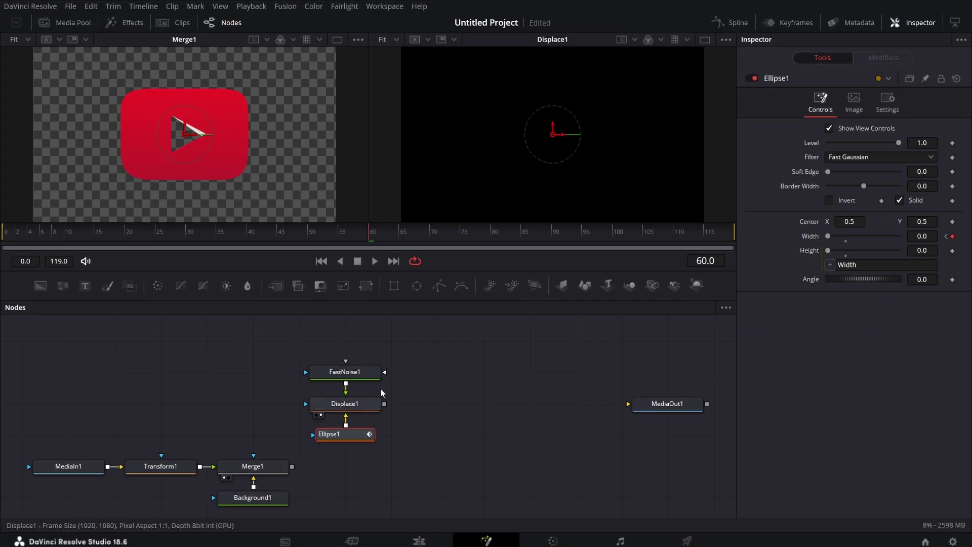
Smooth both Width keyframes in the Spline editor into an eased S-curve
{"action": "left_click", "coordinate": [734, 26]}
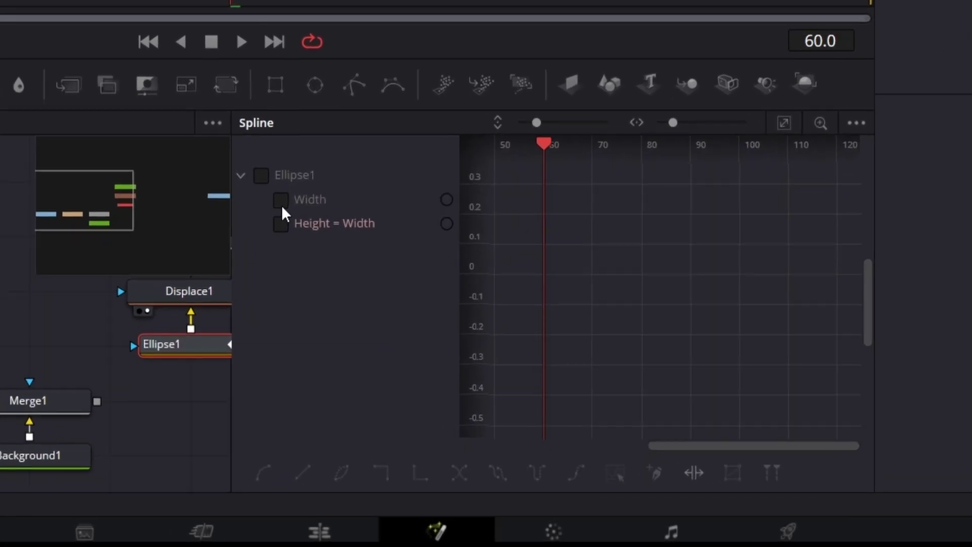
{"action": "left_click", "coordinate": [372, 322]}
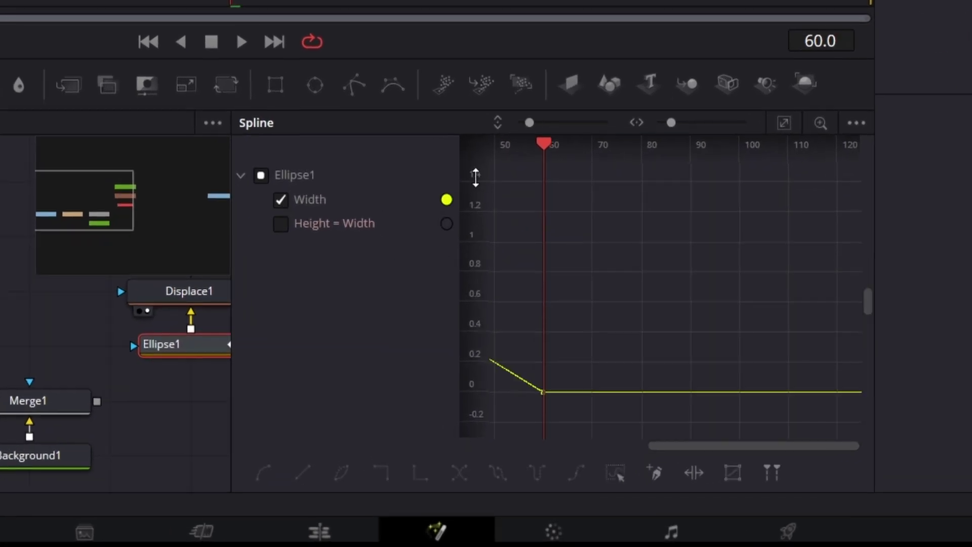
{"action": "left_click", "coordinate": [783, 124]}
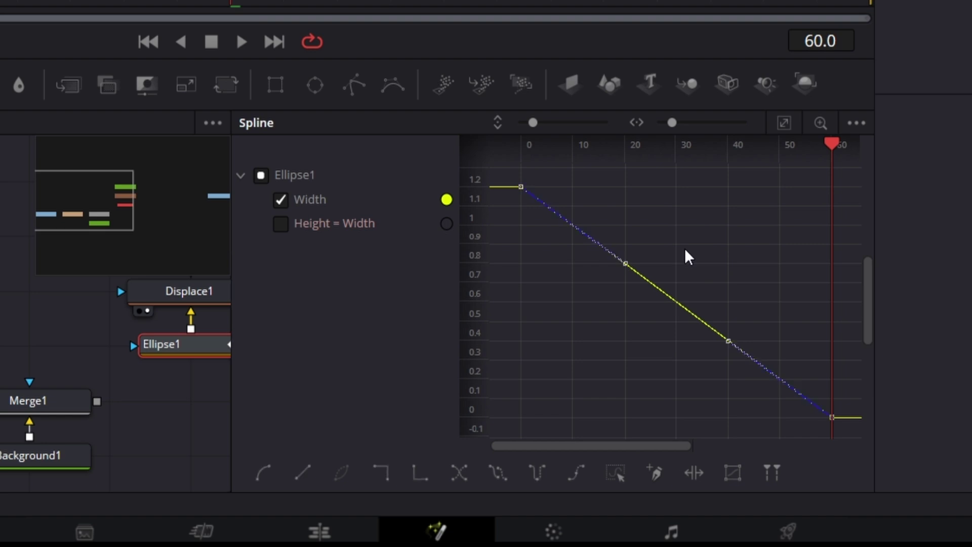
{"action": "left_click", "coordinate": [620, 471]}
{"action": "left_click", "coordinate": [265, 473]}
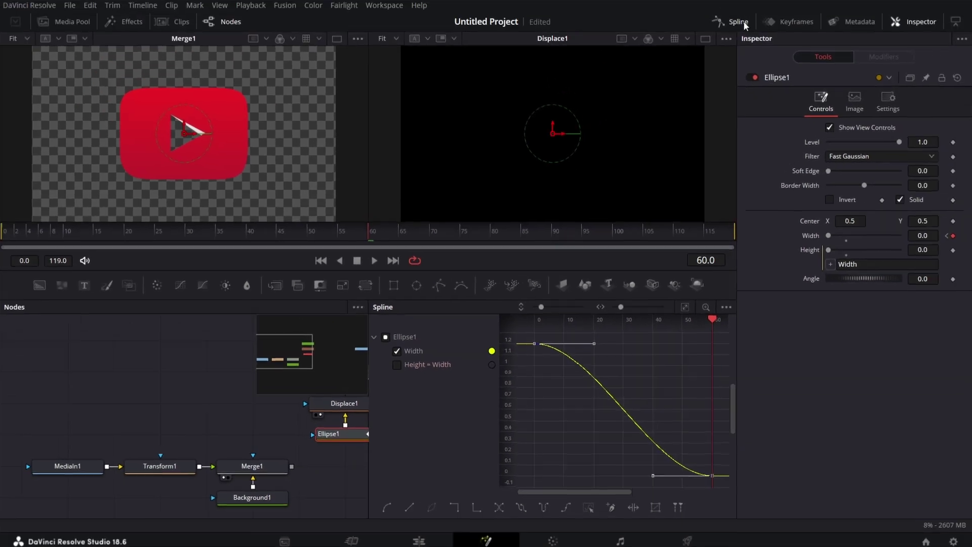
{"action": "left_click", "coordinate": [744, 26]}
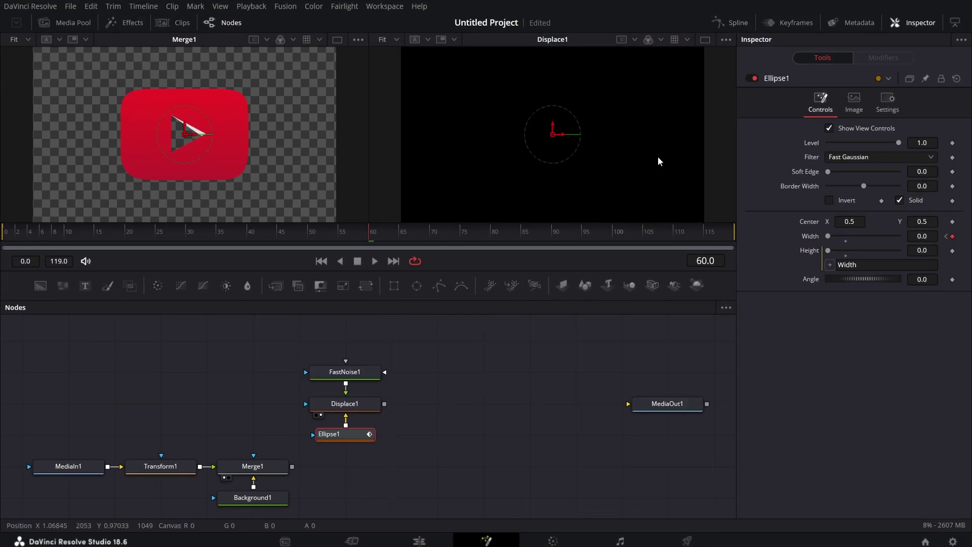
Play the ellipse animation from the first frame, stopping at frame 33
{"action": "scroll", "coordinate": [465, 377], "scroll_direction": "right", "scroll_amount": 3}
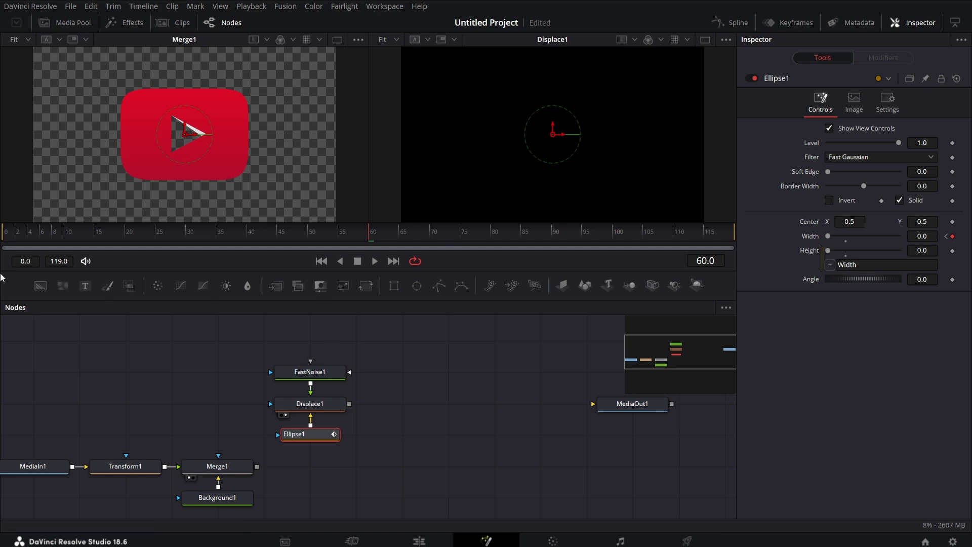
{"action": "left_click", "coordinate": [9, 242]}
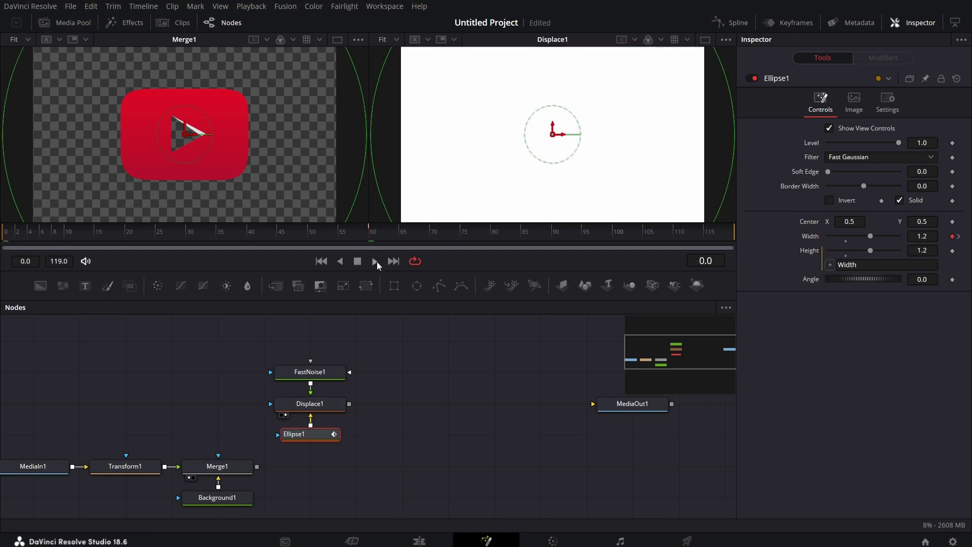
{"action": "left_click", "coordinate": [376, 261]}
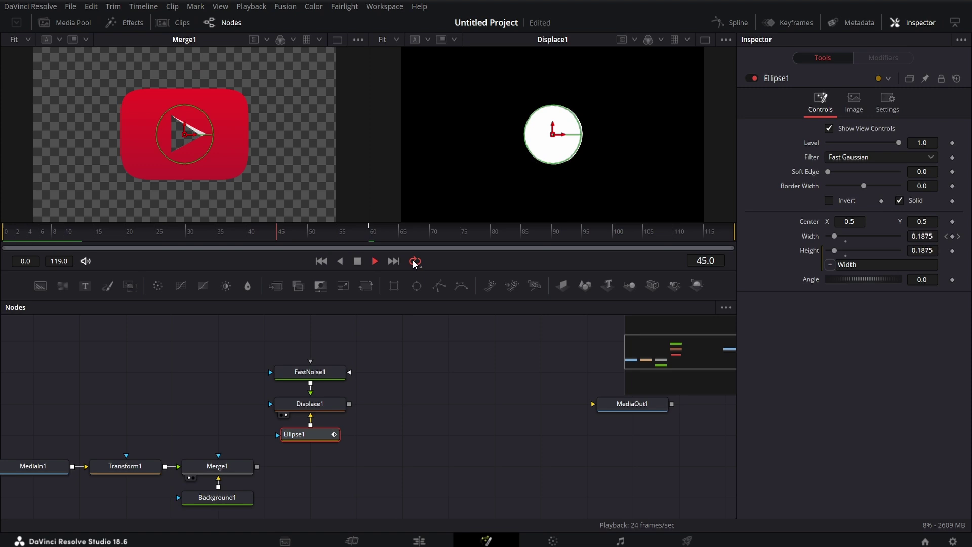
{"action": "left_click", "coordinate": [208, 232]}
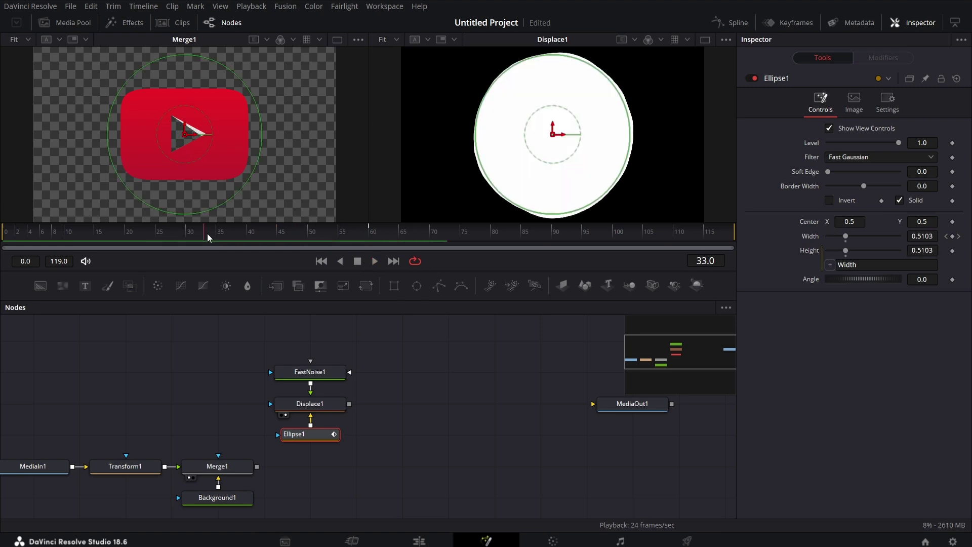
Set Displace1's Refraction Strength to 1.2
{"action": "left_click", "coordinate": [324, 405]}
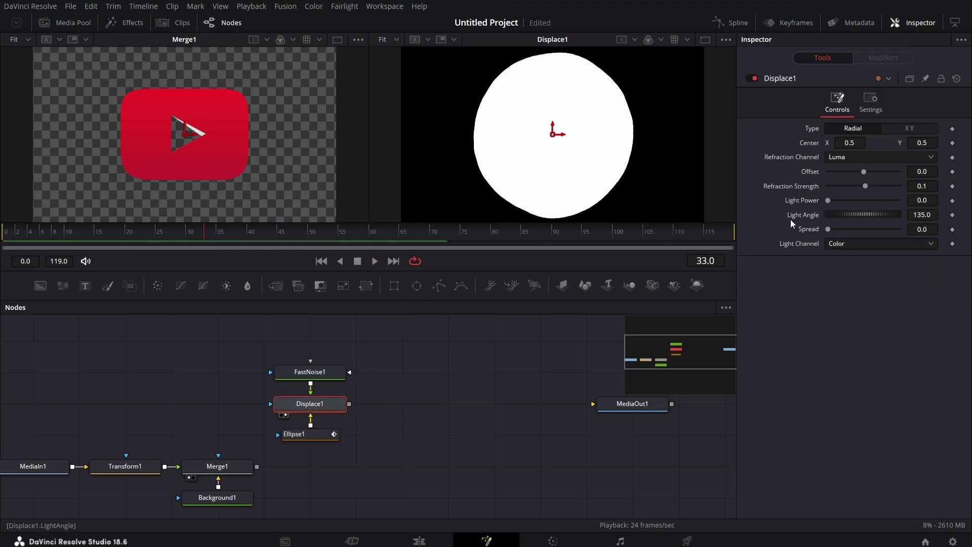
{"action": "left_click", "coordinate": [934, 186]}
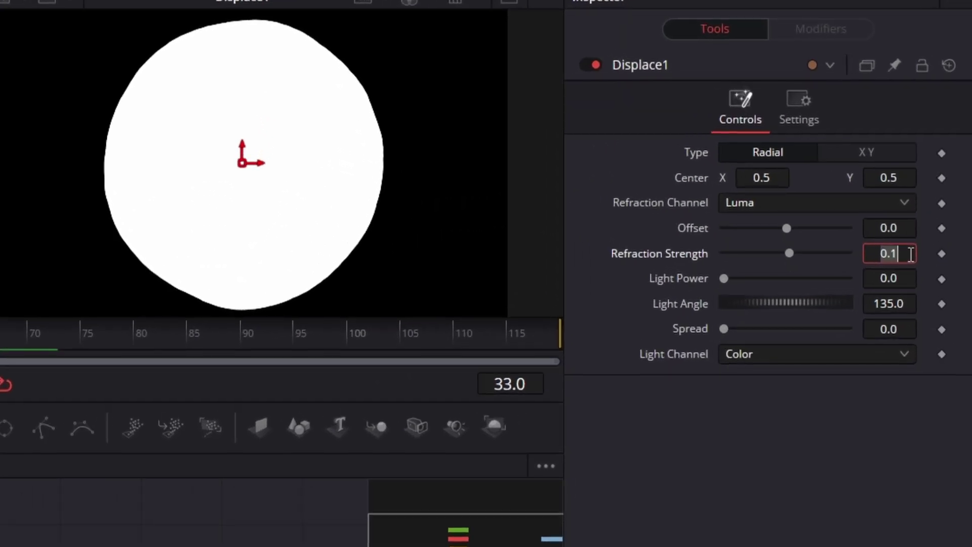
{"action": "type", "text": "1.5"}
{"action": "key", "text": "Tab"}
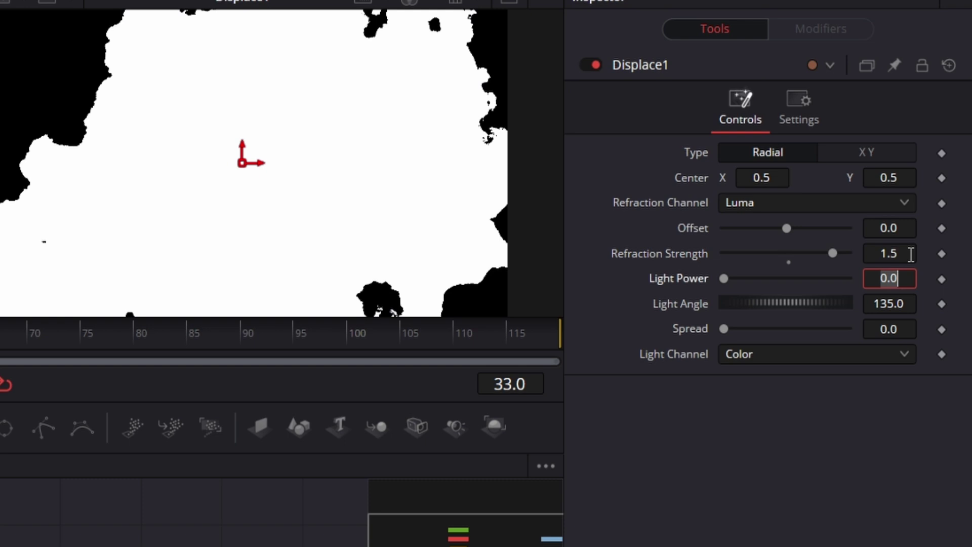
{"action": "left_click", "coordinate": [907, 254]}
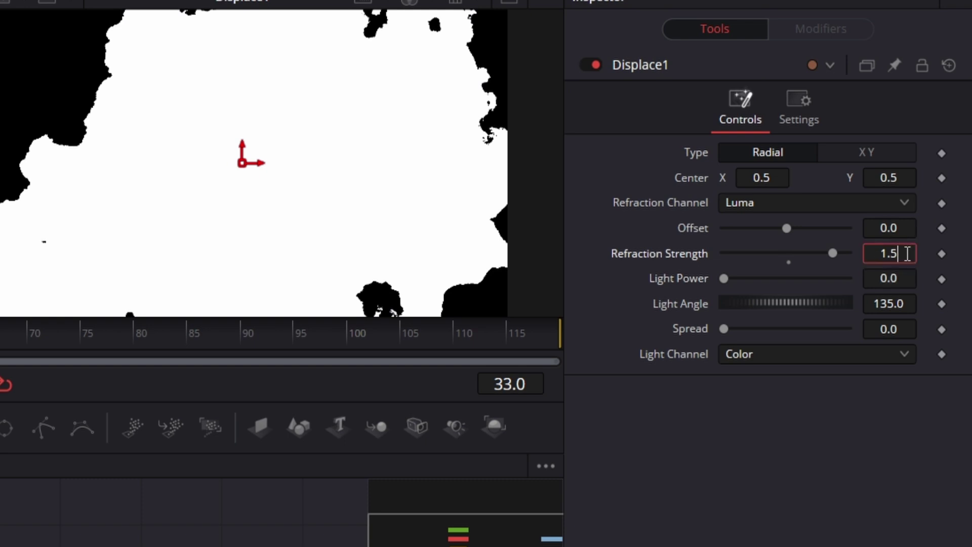
{"action": "key", "text": "BackSpace"}
{"action": "type", "text": "2"}
{"action": "key", "text": "Tab"}
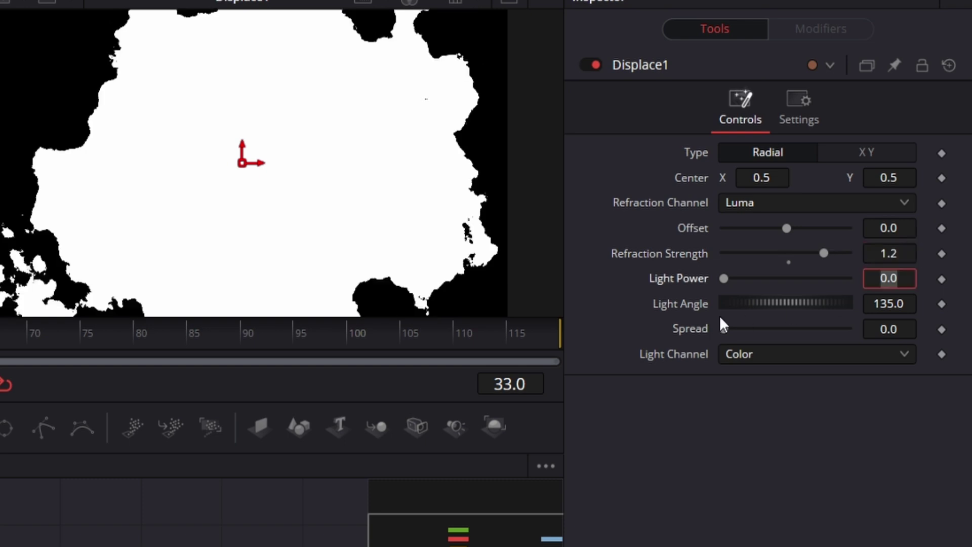
Play the displacement animation forward, then in reverse back to the early frames
{"action": "key", "text": "Return"}
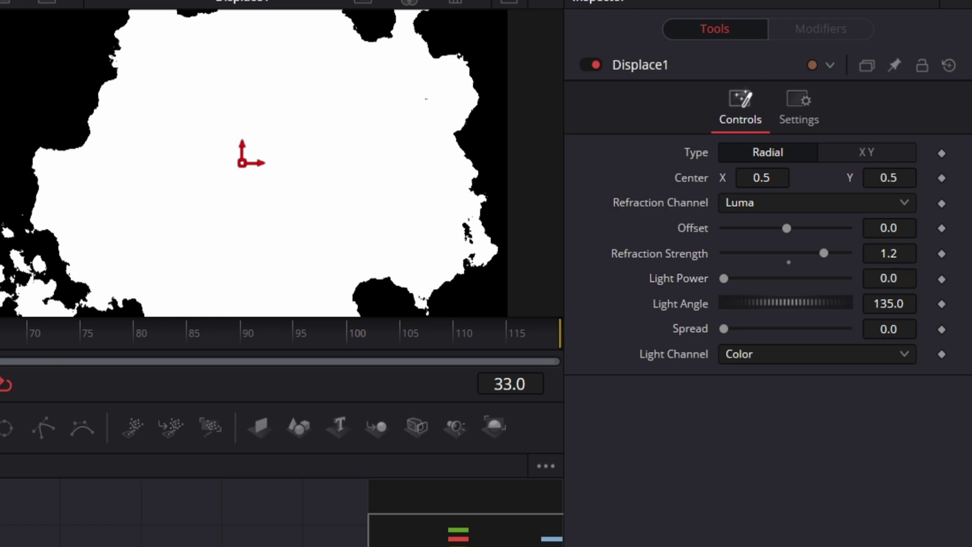
{"action": "key", "text": "space"}
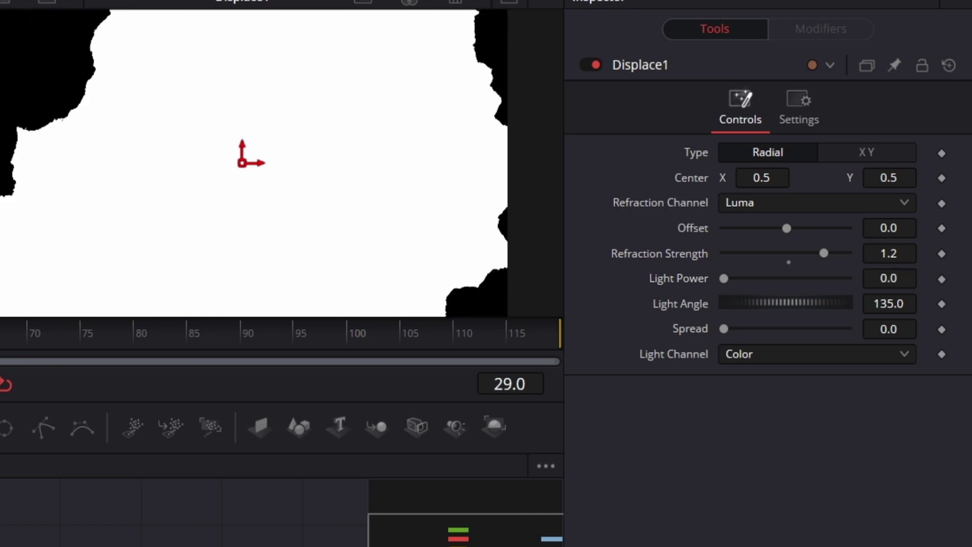
{"action": "key", "text": "j"}
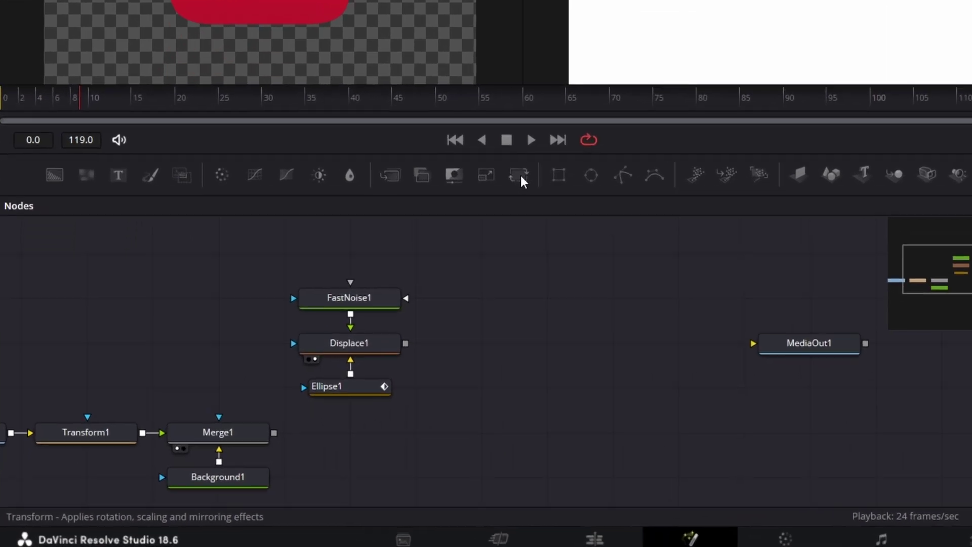
Add Transform2 right of Displace1 and Merge2 above it
{"action": "left_click_drag", "start_coordinate": [366, 286], "coordinate": [357, 397]}
{"action": "left_click_drag", "start_coordinate": [531, 324], "coordinate": [543, 350]}
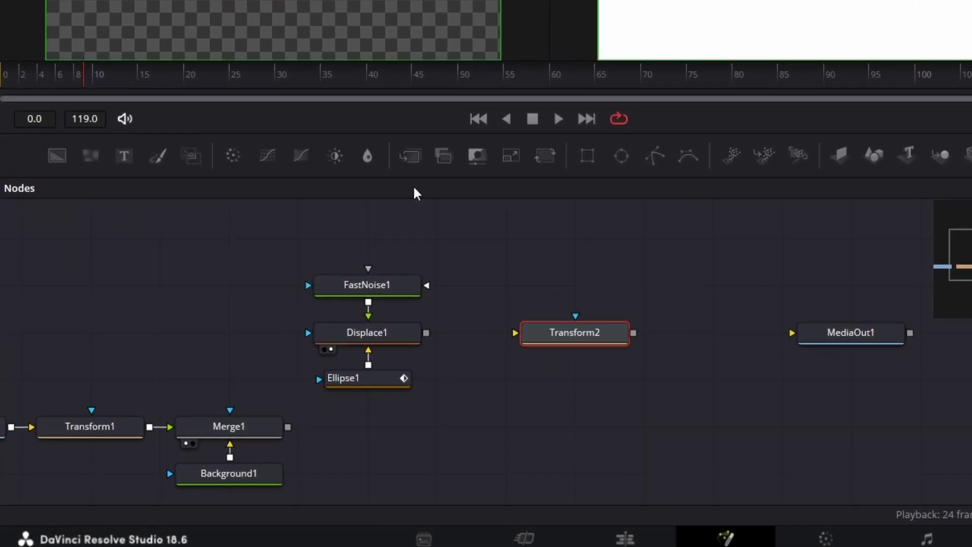
{"action": "left_click_drag", "start_coordinate": [409, 156], "coordinate": [557, 283]}
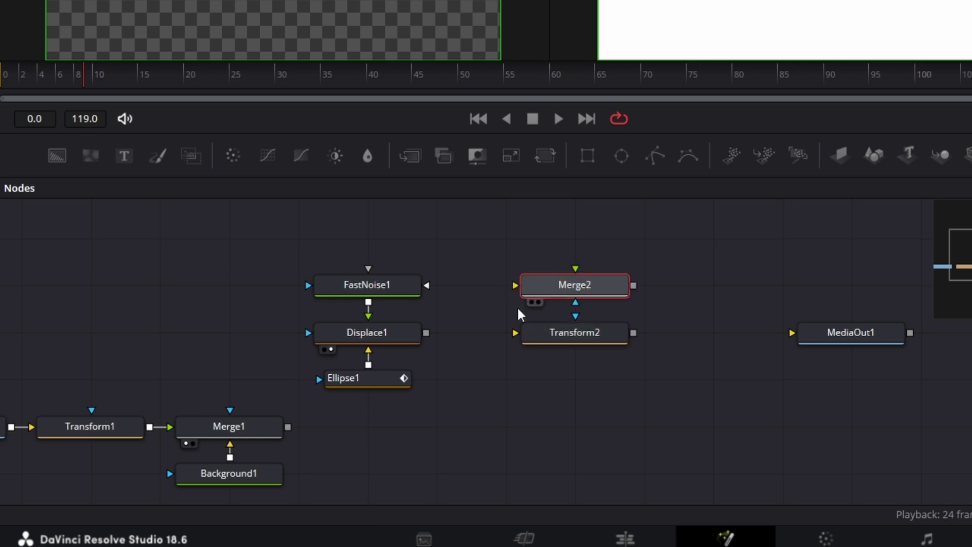
Wire Displace1 into Transform2 and Merge2, and Transform2 into Merge2
{"action": "left_click_drag", "start_coordinate": [426, 333], "coordinate": [516, 334]}
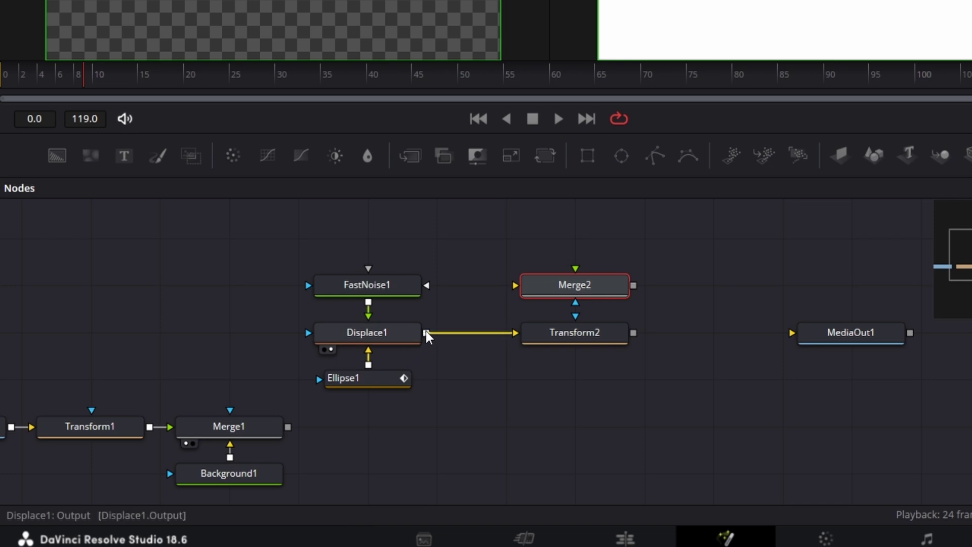
{"action": "left_click_drag", "start_coordinate": [426, 333], "coordinate": [579, 271]}
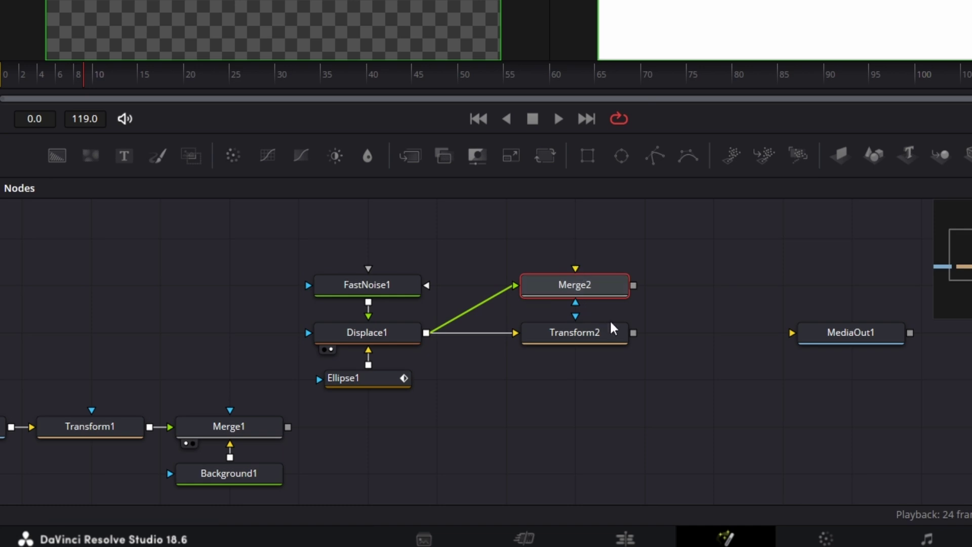
{"action": "left_click_drag", "start_coordinate": [635, 335], "coordinate": [582, 283]}
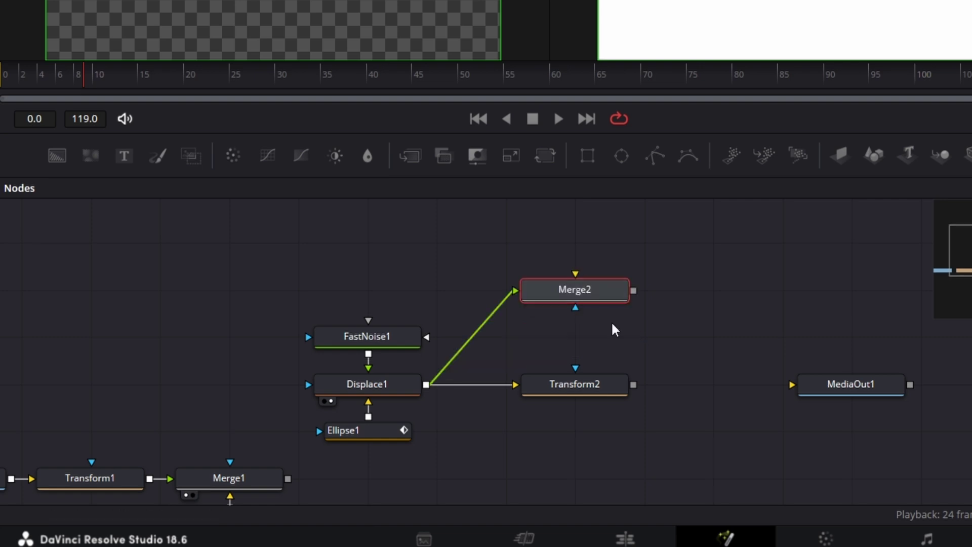
{"action": "left_click_drag", "start_coordinate": [633, 384], "coordinate": [593, 336]}
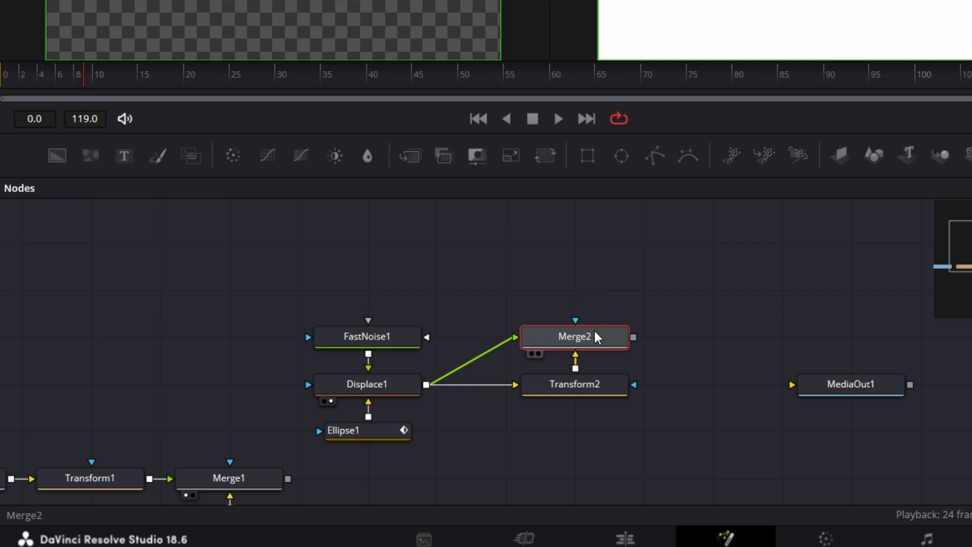
Set Transform2's Size to 2.0 and scrub forward to preview the enlarged, displaced white blob
{"action": "left_click", "coordinate": [591, 393]}
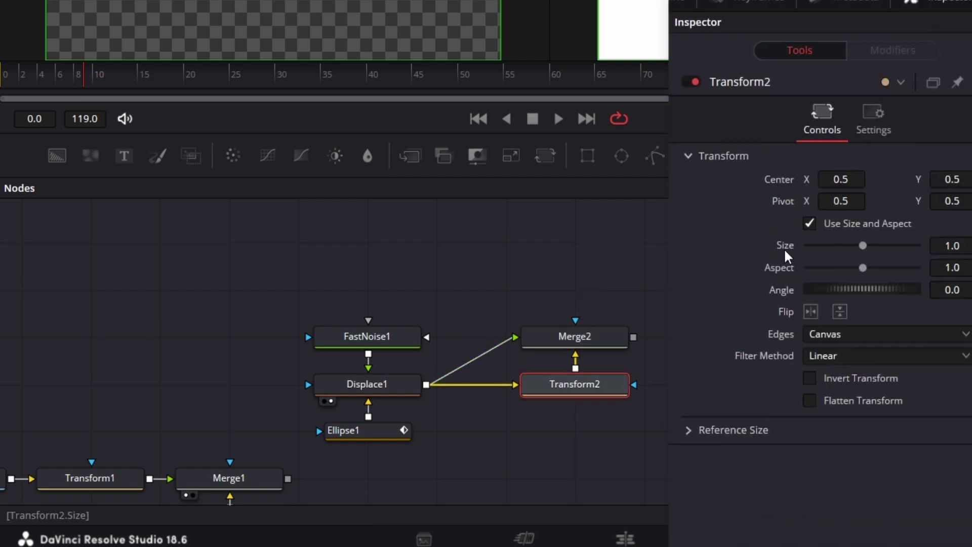
{"action": "left_click", "coordinate": [906, 244]}
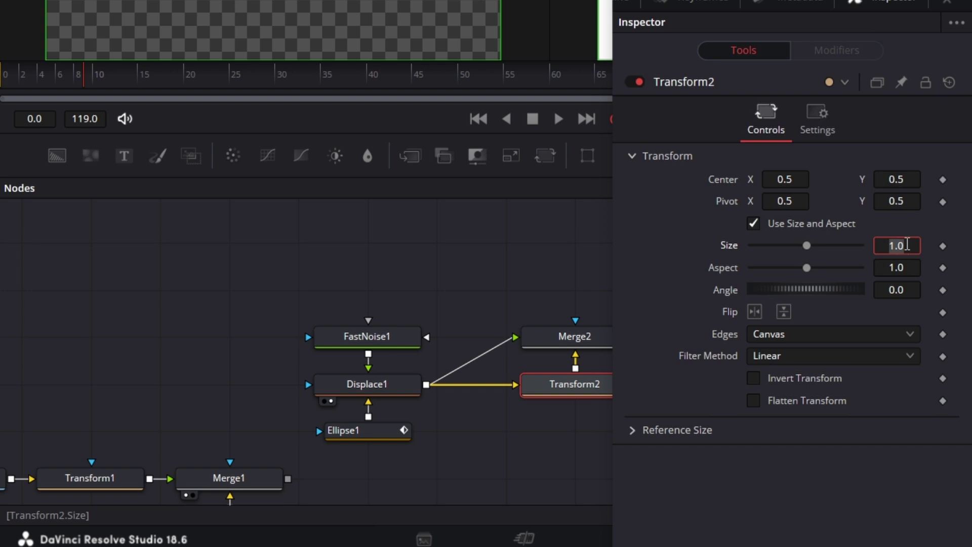
{"action": "type", "text": "2"}
{"action": "key", "text": "Tab"}
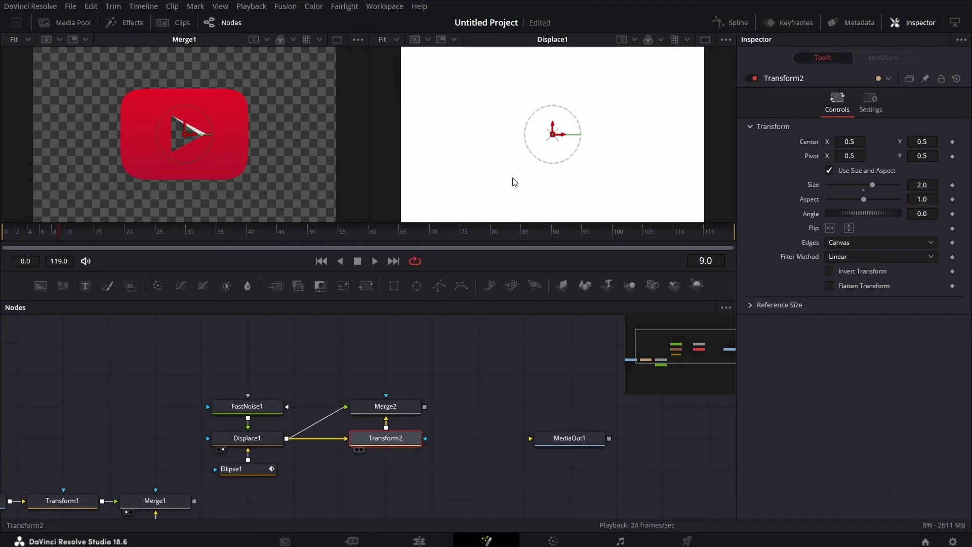
{"action": "left_click_drag", "start_coordinate": [155, 234], "coordinate": [299, 234]}
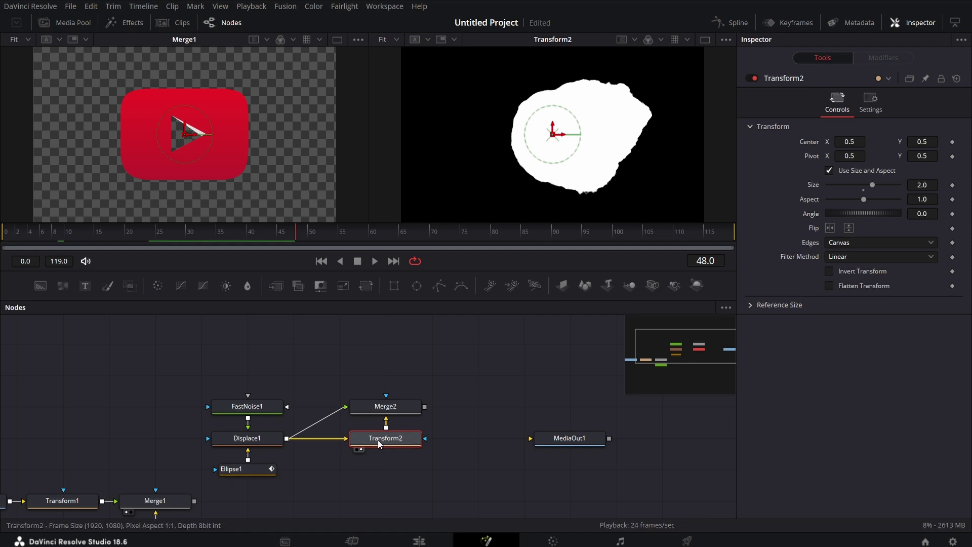
Set Merge2's Operator to Held Out and swap its two inputs
{"action": "left_click", "coordinate": [385, 406]}
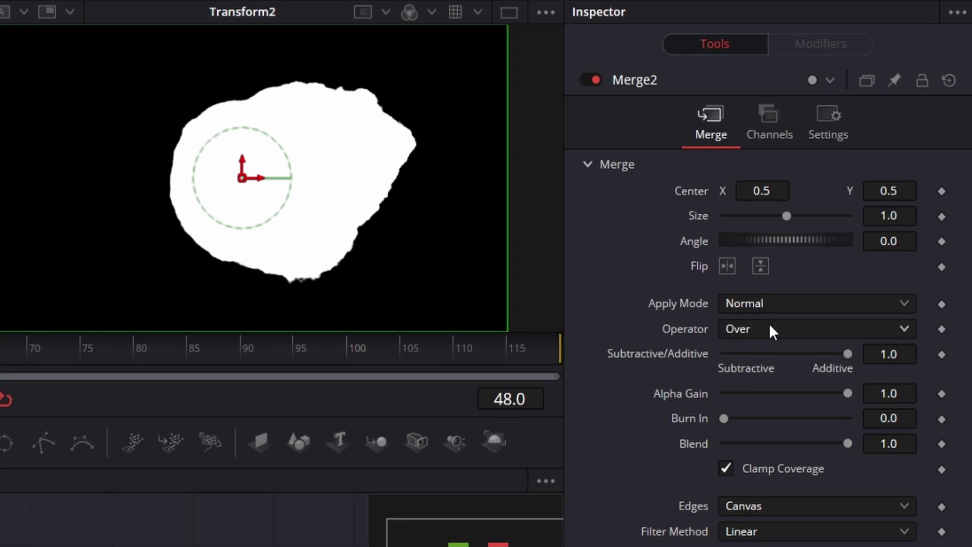
{"action": "left_click", "coordinate": [848, 223]}
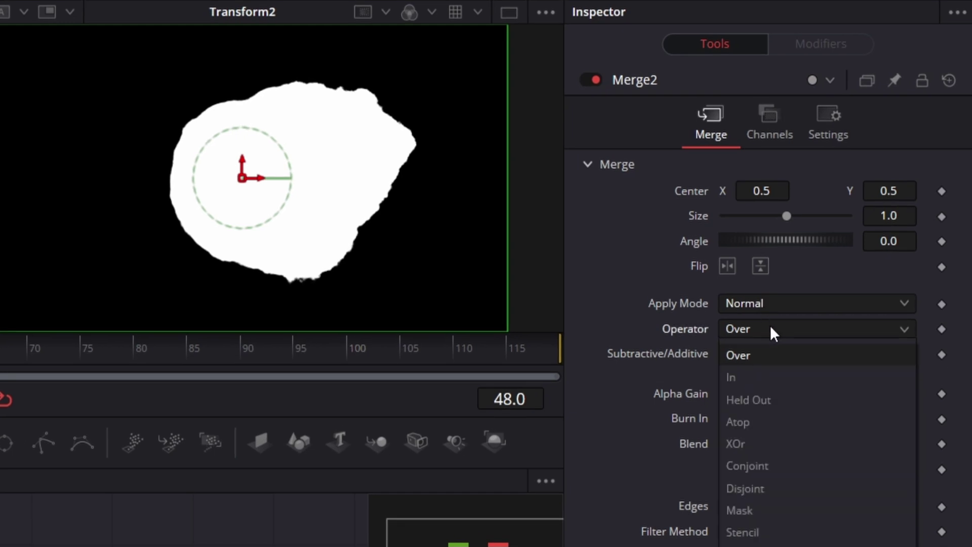
{"action": "left_click", "coordinate": [769, 396]}
{"action": "right_click", "coordinate": [404, 409]}
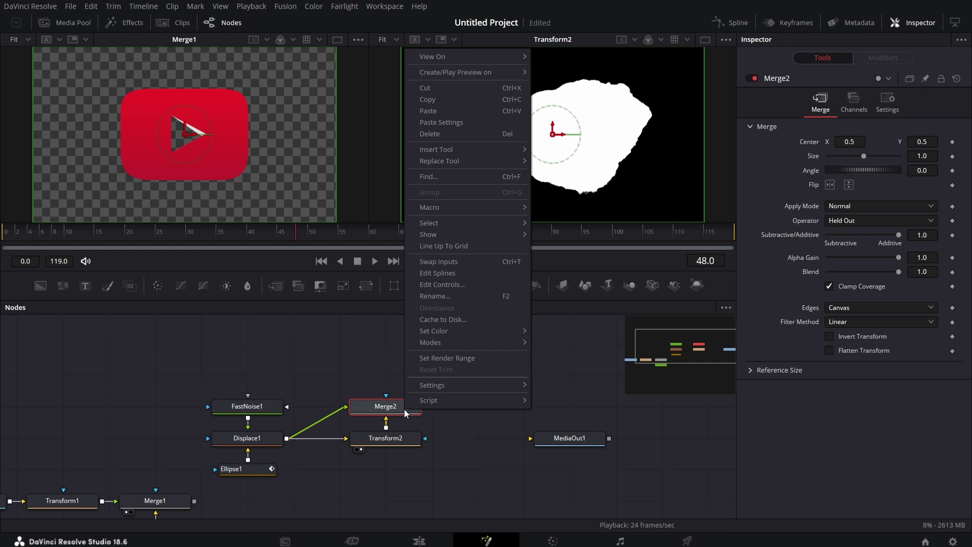
{"action": "left_click", "coordinate": [454, 263]}
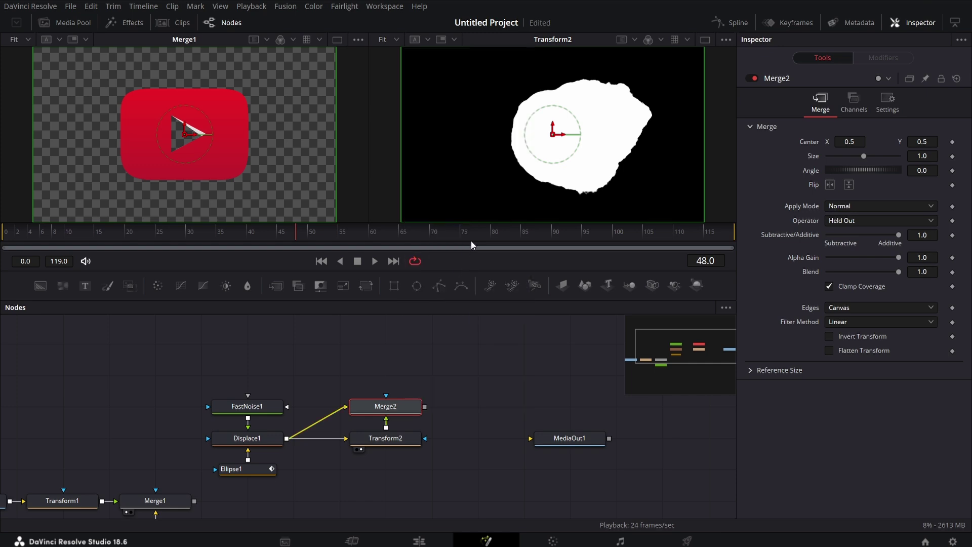
Compare Merge2's ring, Displace1's blob and Transform2's enlarged blob in the two viewers
{"action": "left_click_drag", "start_coordinate": [393, 411], "coordinate": [506, 167]}
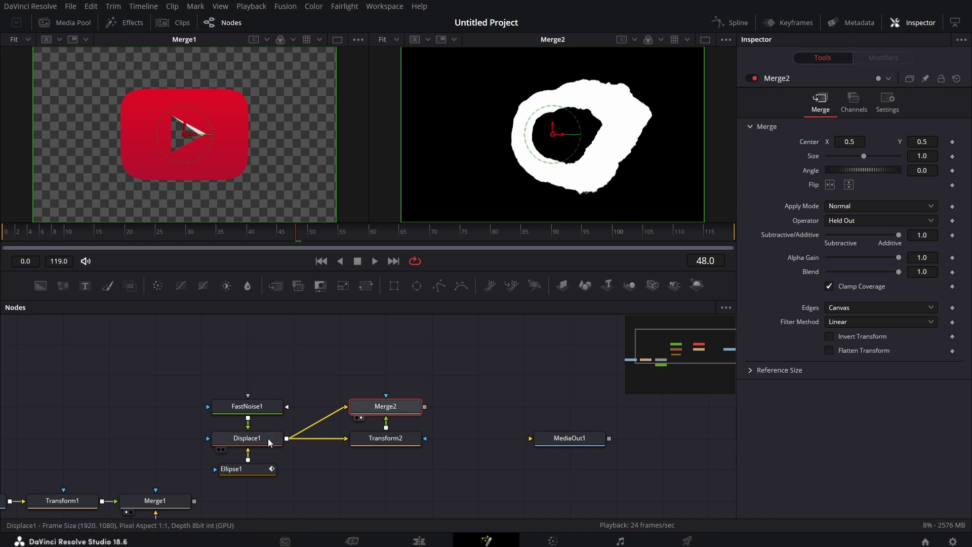
{"action": "left_click_drag", "start_coordinate": [268, 439], "coordinate": [234, 176]}
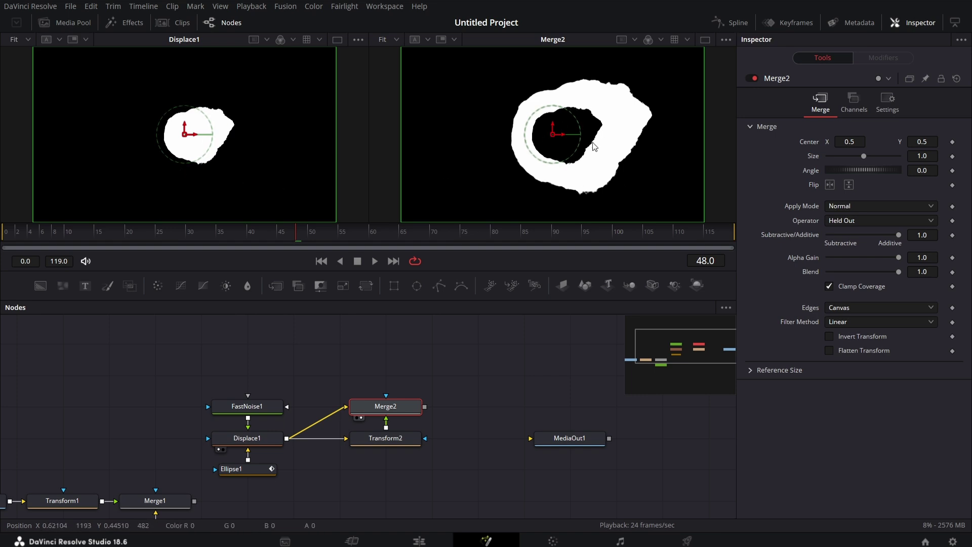
{"action": "left_click_drag", "start_coordinate": [400, 443], "coordinate": [585, 145]}
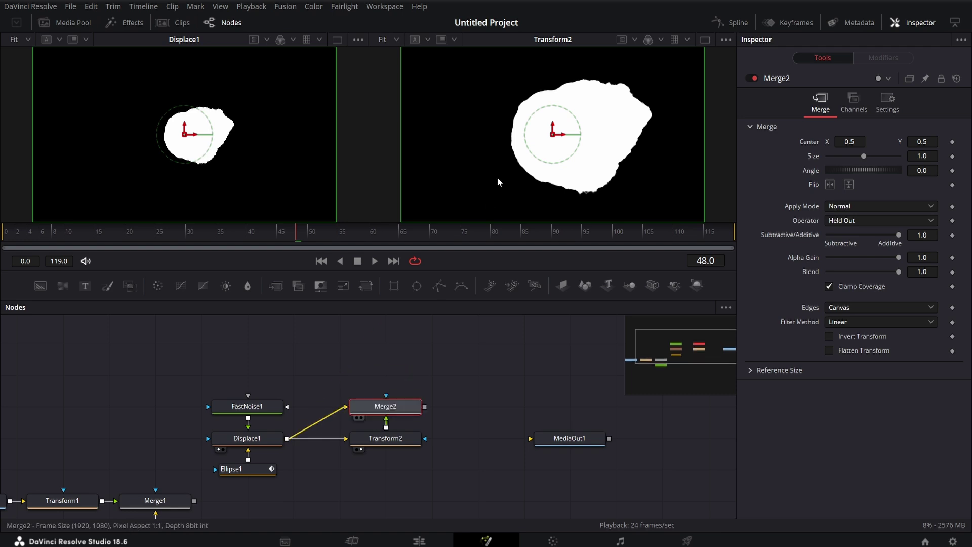
{"action": "key", "text": "2"}
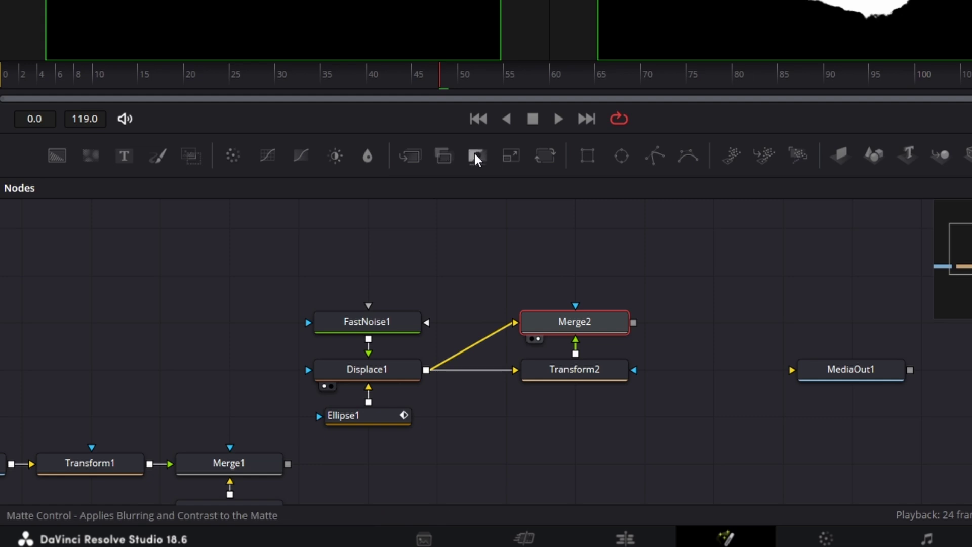
Add MatteControl1 above Merge2, feed Merge2's ring in as an inverted garbage matte
{"action": "left_click_drag", "start_coordinate": [476, 157], "coordinate": [577, 275]}
{"action": "left_click_drag", "start_coordinate": [633, 322], "coordinate": [604, 295]}
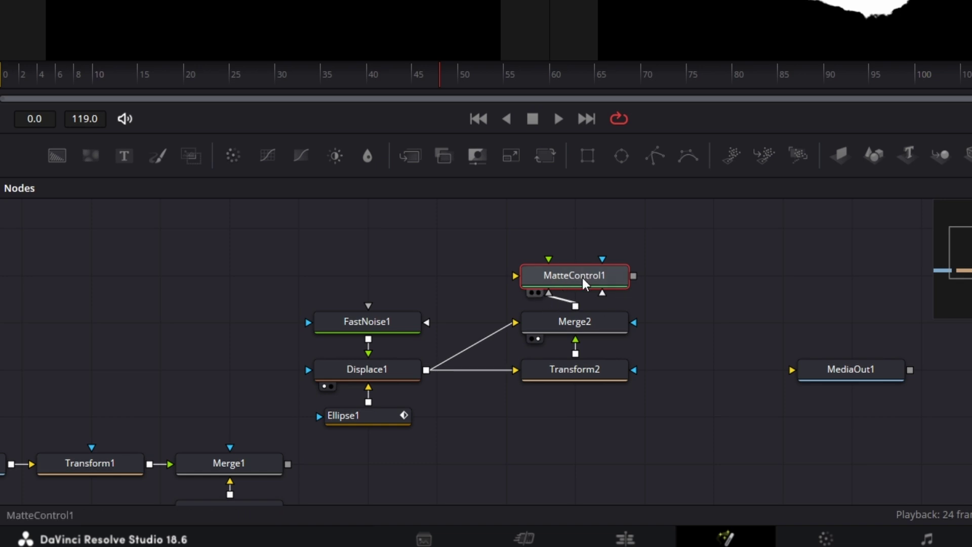
{"action": "left_click", "coordinate": [597, 279]}
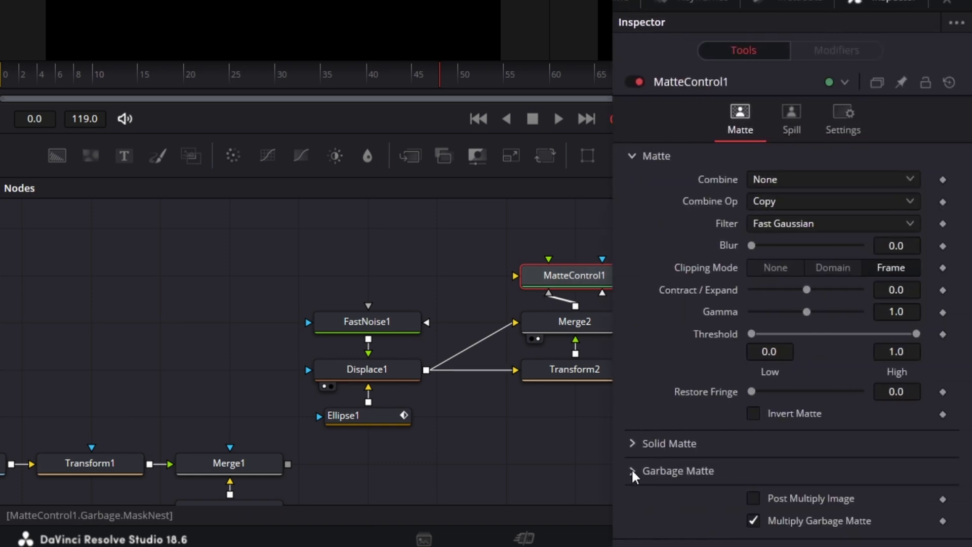
{"action": "left_click", "coordinate": [632, 472]}
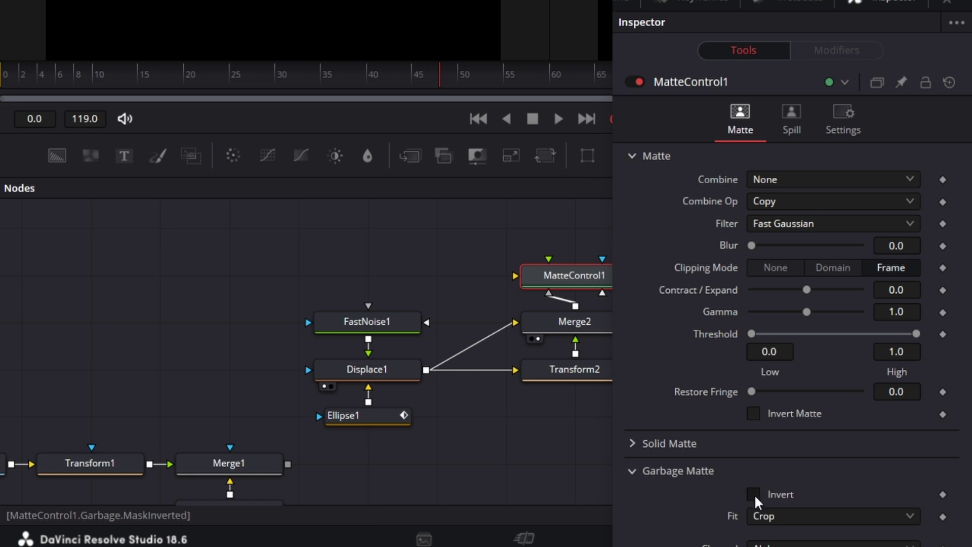
{"action": "key", "text": "shift+0"}
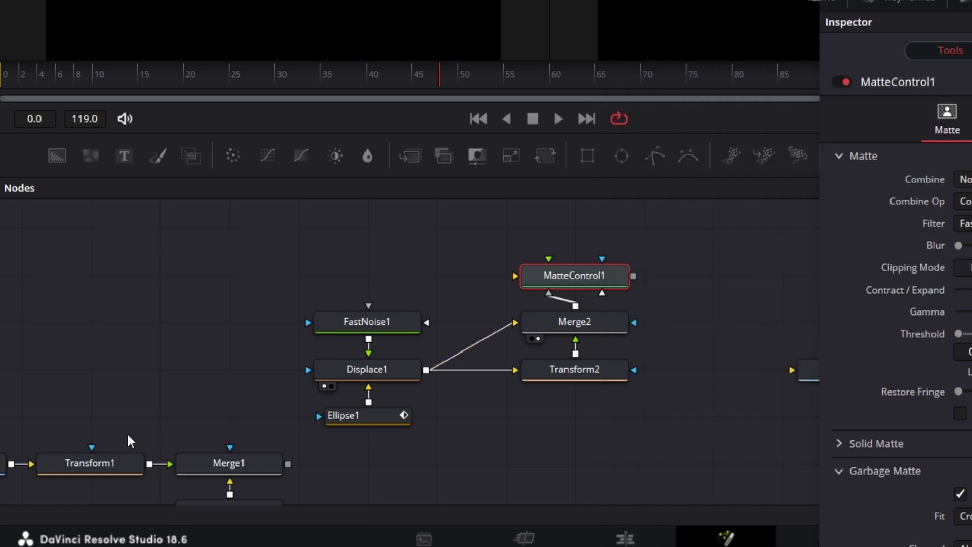
Connect Merge1's output to MatteControl1's background, routing the link through a pipe router
{"action": "scroll", "coordinate": [176, 414], "scroll_direction": "down", "scroll_amount": 2}
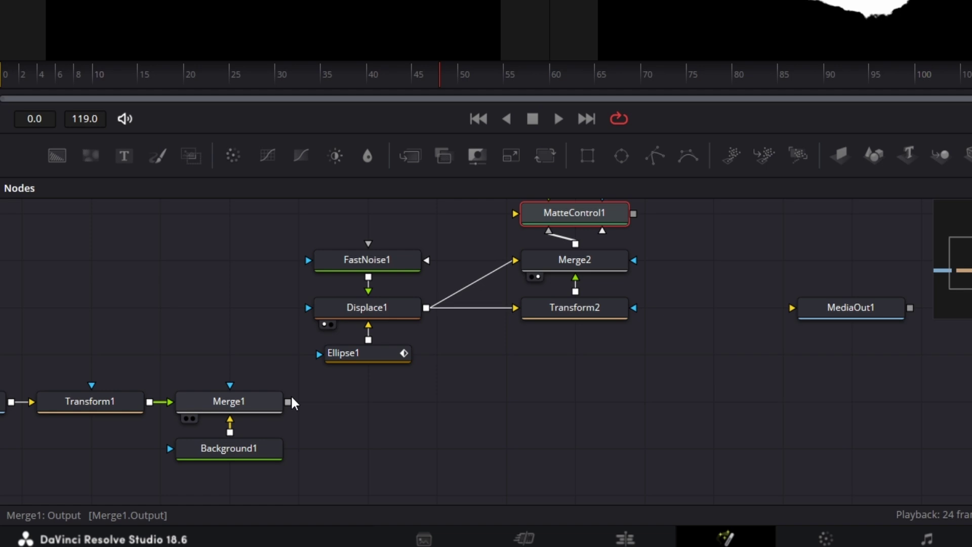
{"action": "scroll", "coordinate": [275, 400], "scroll_direction": "left", "scroll_amount": 3}
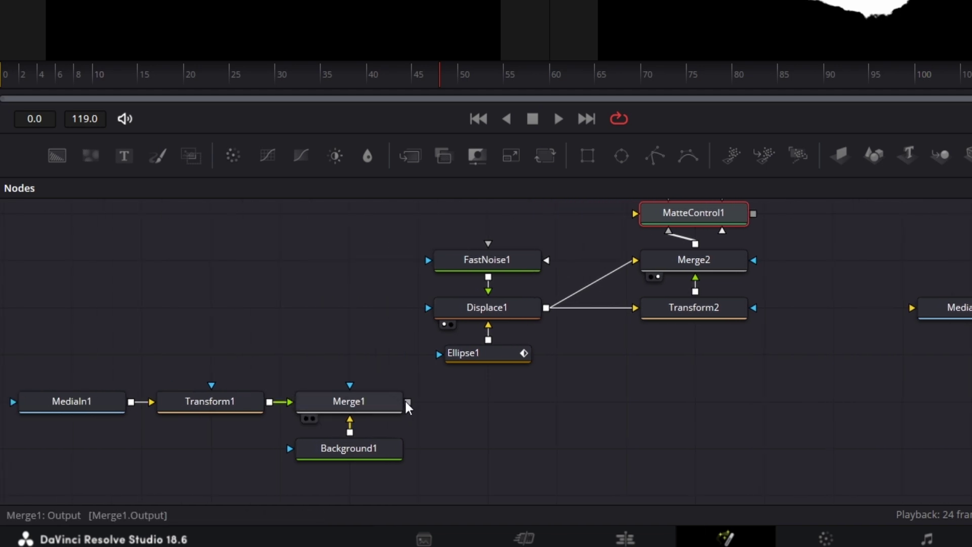
{"action": "left_click_drag", "start_coordinate": [408, 403], "coordinate": [637, 258]}
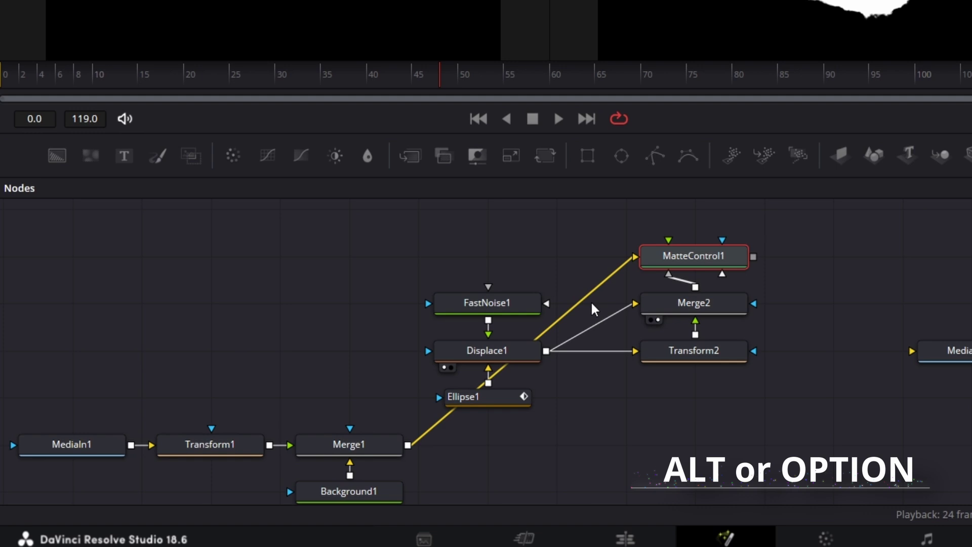
{"action": "left_click", "coordinate": [440, 422], "text": "alt"}
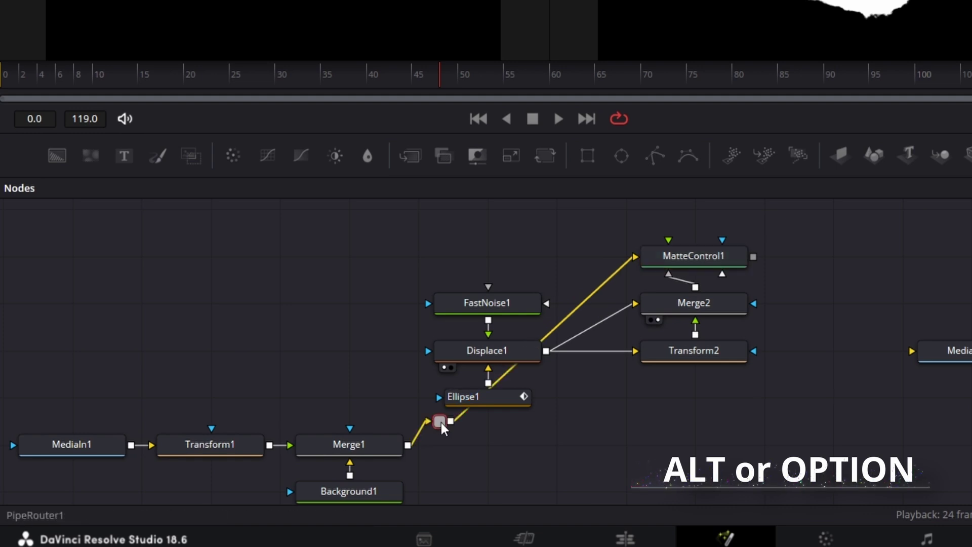
{"action": "left_click_drag", "start_coordinate": [442, 428], "coordinate": [421, 263]}
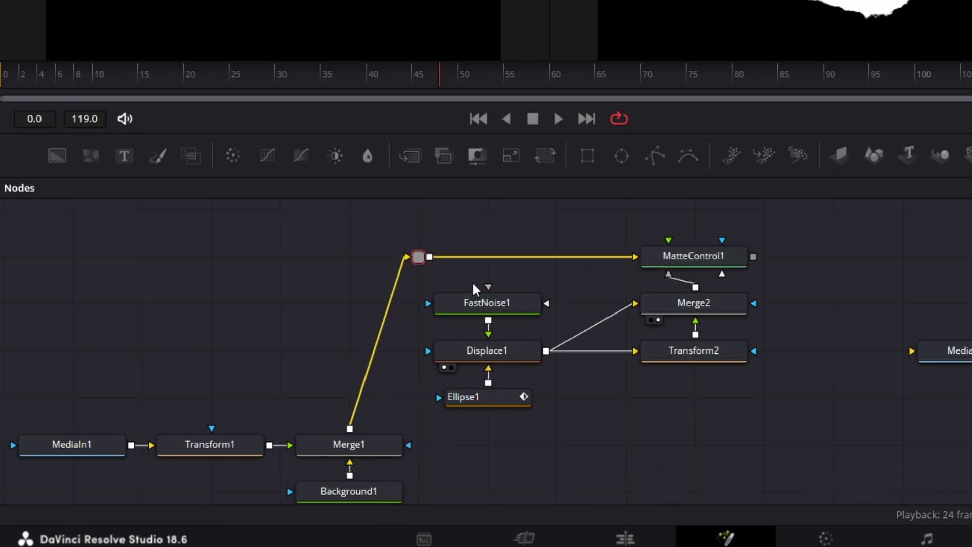
Show MatteControl1 in the second viewer and preview frames 8 to 49 of the red ring cutout
{"action": "left_click_drag", "start_coordinate": [767, 395], "coordinate": [707, 393]}
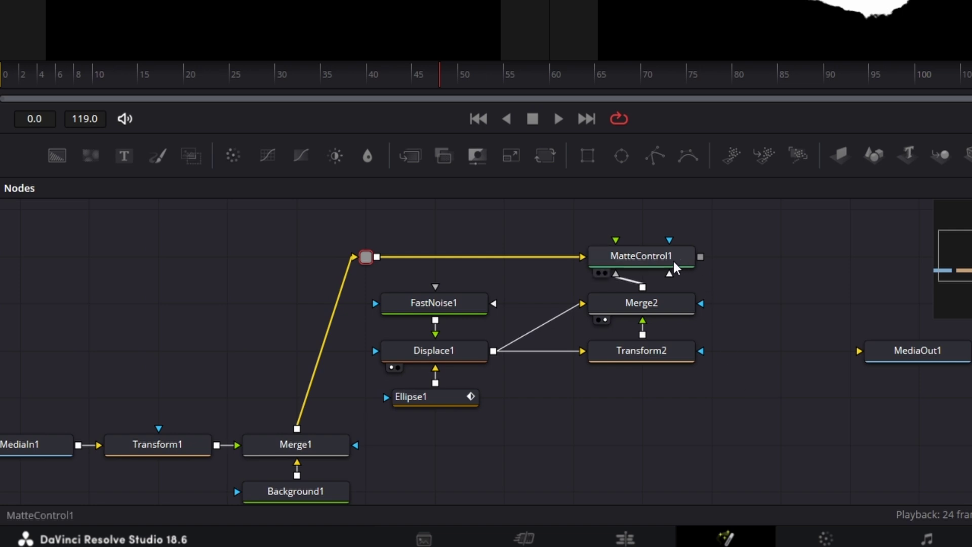
{"action": "left_click_drag", "start_coordinate": [675, 267], "coordinate": [824, 49]}
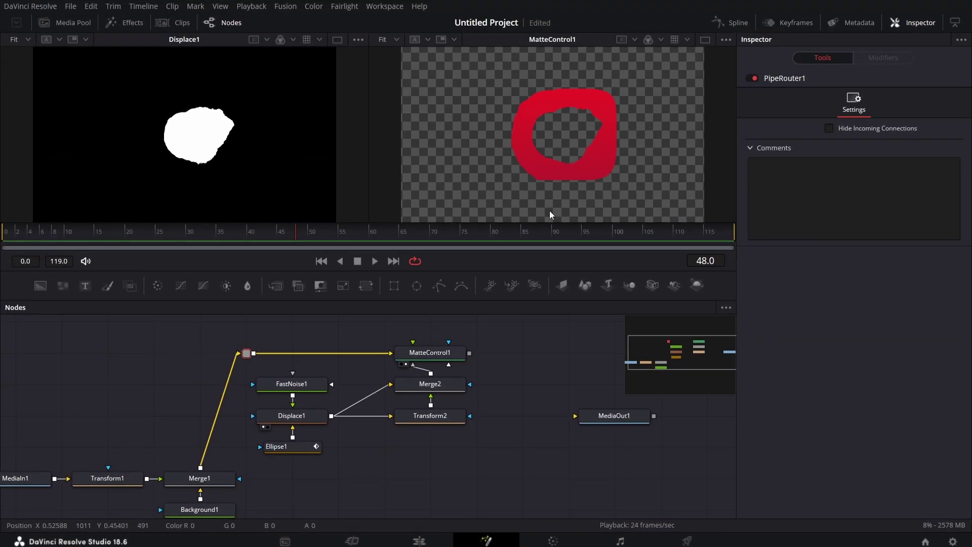
{"action": "left_click", "coordinate": [80, 233]}
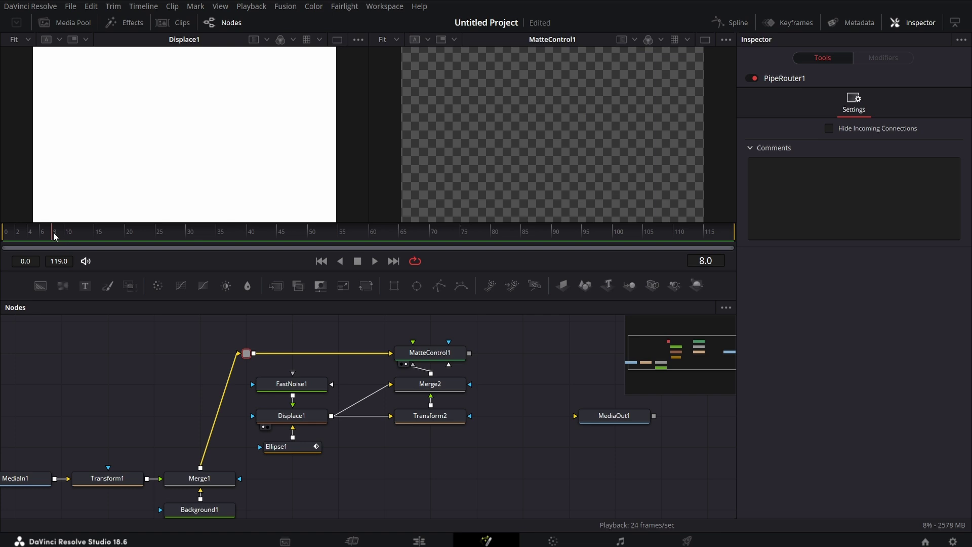
{"action": "left_click_drag", "start_coordinate": [53, 232], "coordinate": [347, 251]}
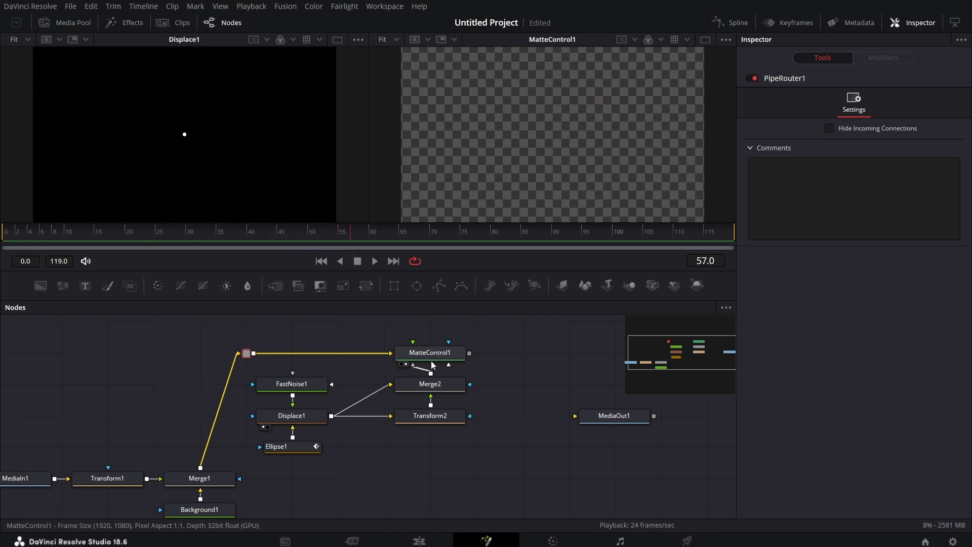
{"action": "scroll", "coordinate": [478, 370], "scroll_direction": "right", "scroll_amount": 5}
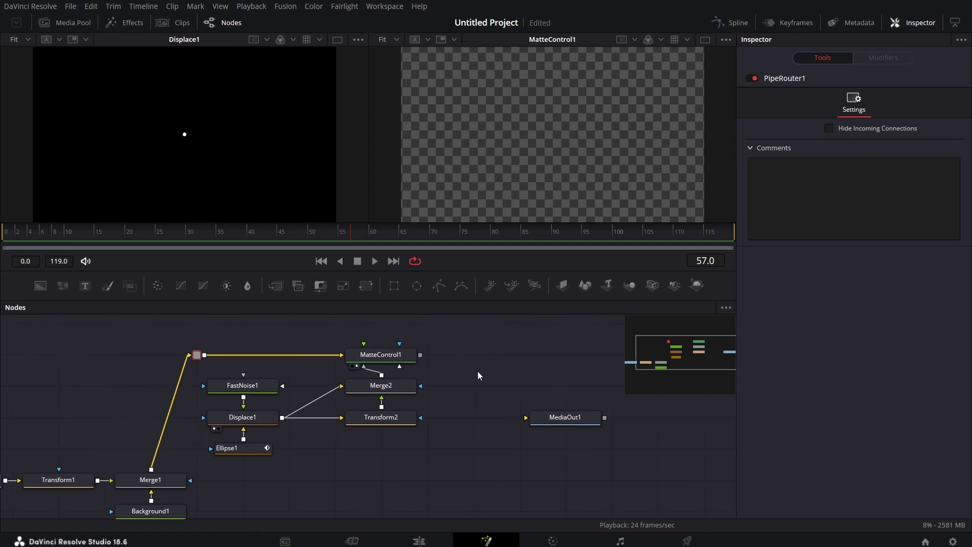
{"action": "scroll", "coordinate": [587, 441], "scroll_direction": "right", "scroll_amount": 8}
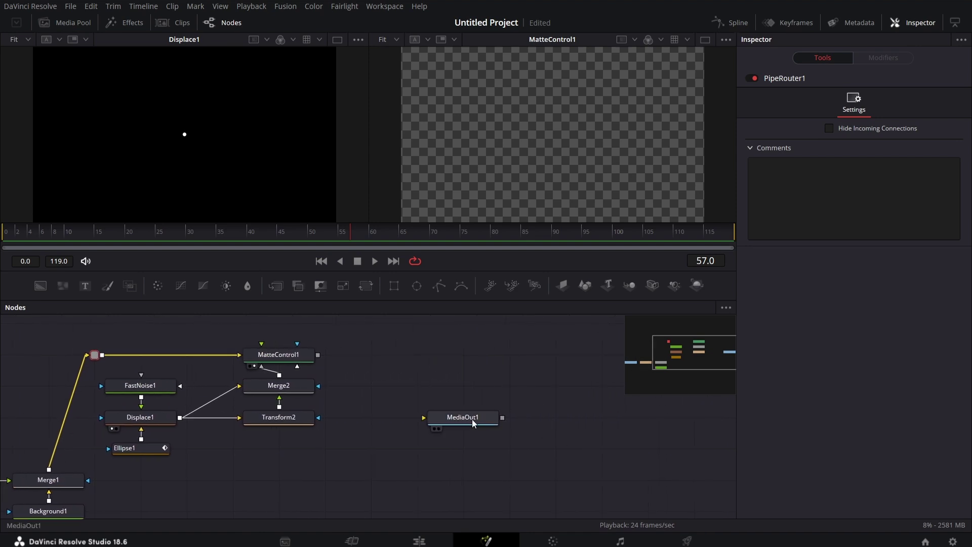
Move MediaOut1 further right, then add pEmitter1 followed by pDirectionalForce1
{"action": "left_click_drag", "start_coordinate": [472, 418], "coordinate": [696, 417]}
{"action": "left_click", "coordinate": [695, 417]}
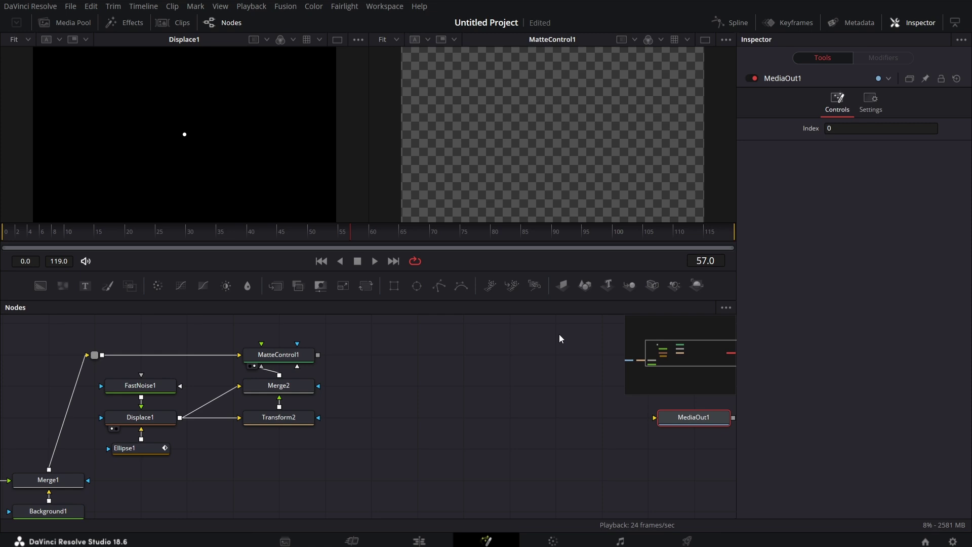
{"action": "left_click_drag", "start_coordinate": [488, 282], "coordinate": [389, 356]}
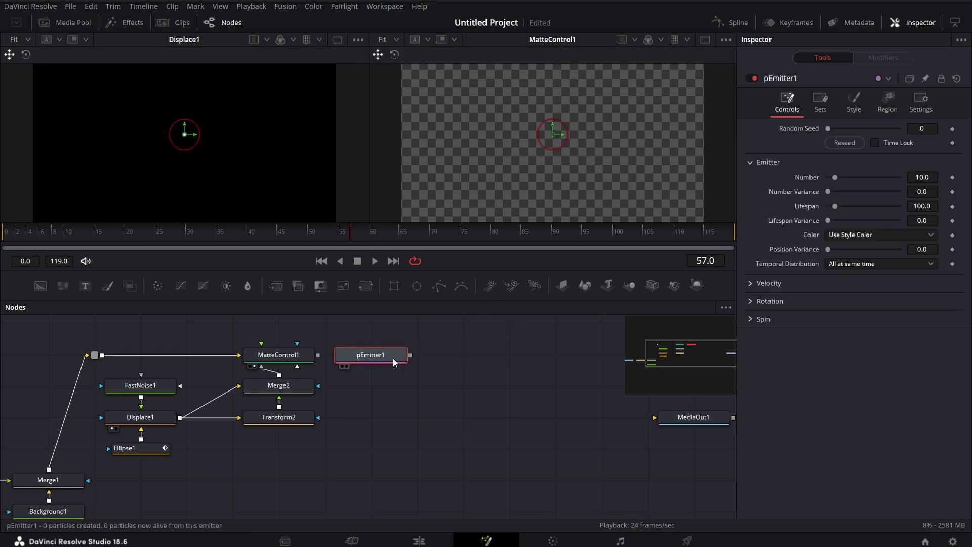
{"action": "key", "text": "shift+space"}
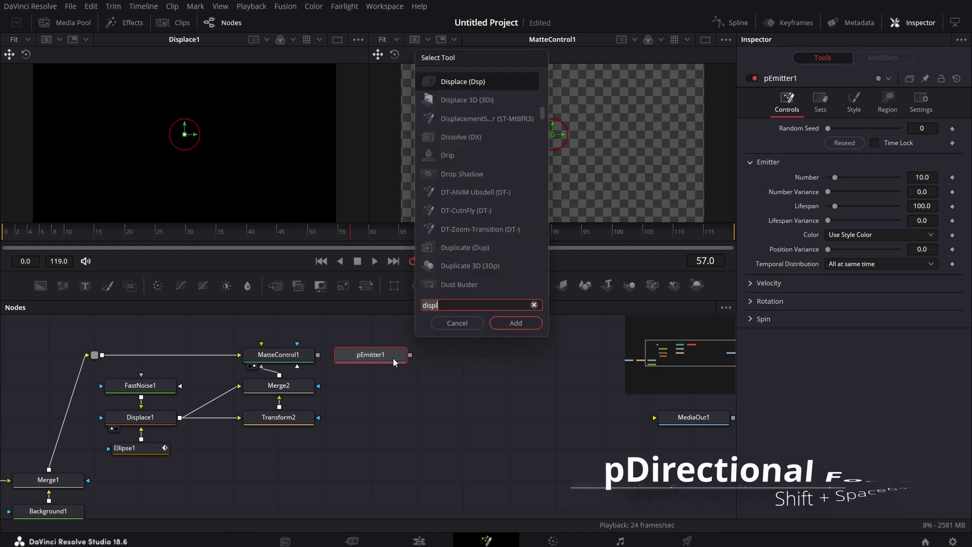
{"action": "type", "text": "pd"}
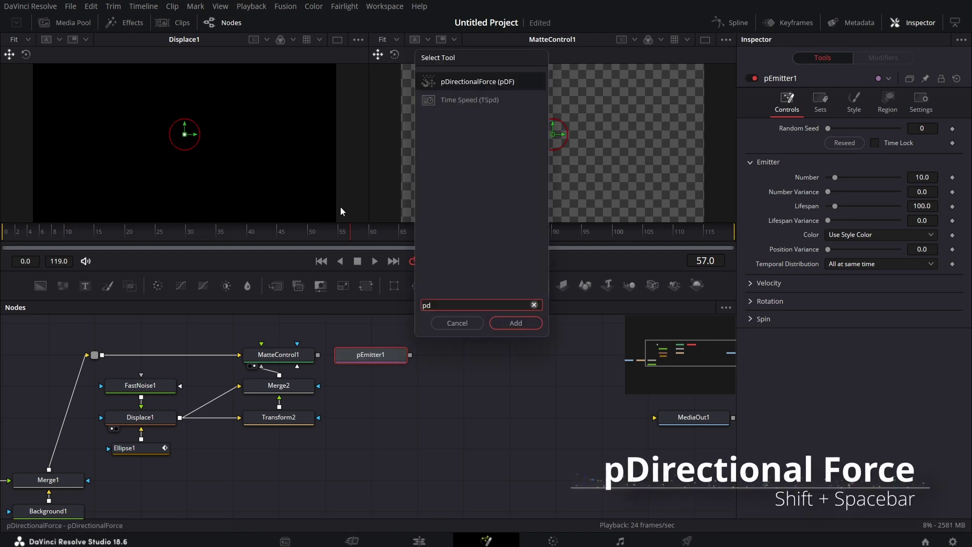
{"action": "left_click", "coordinate": [517, 321]}
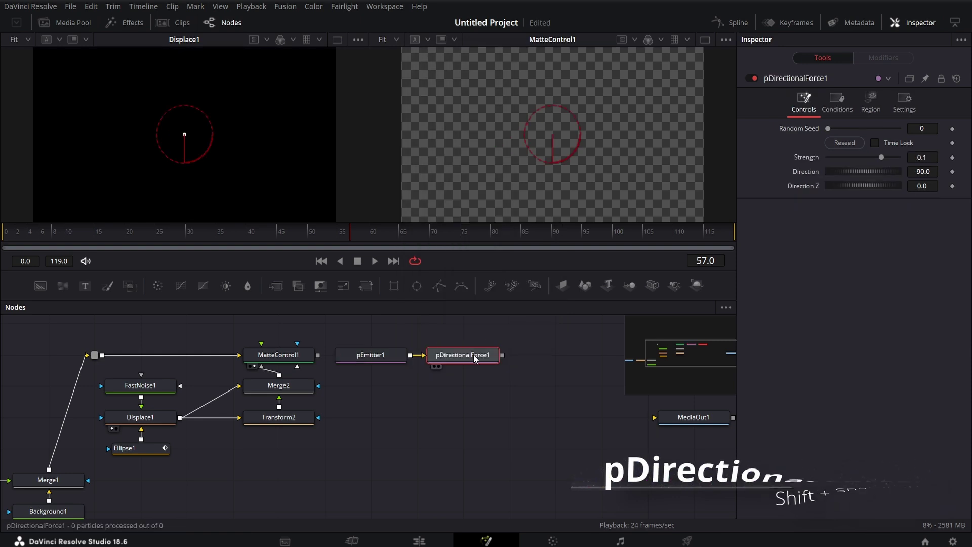
Add pTurbulence1 and pRender1 after pDirectionalForce1, wiring pTurbulence1 into pRender1
{"action": "key", "text": "shift+space"}
{"action": "type", "text": "pt"}
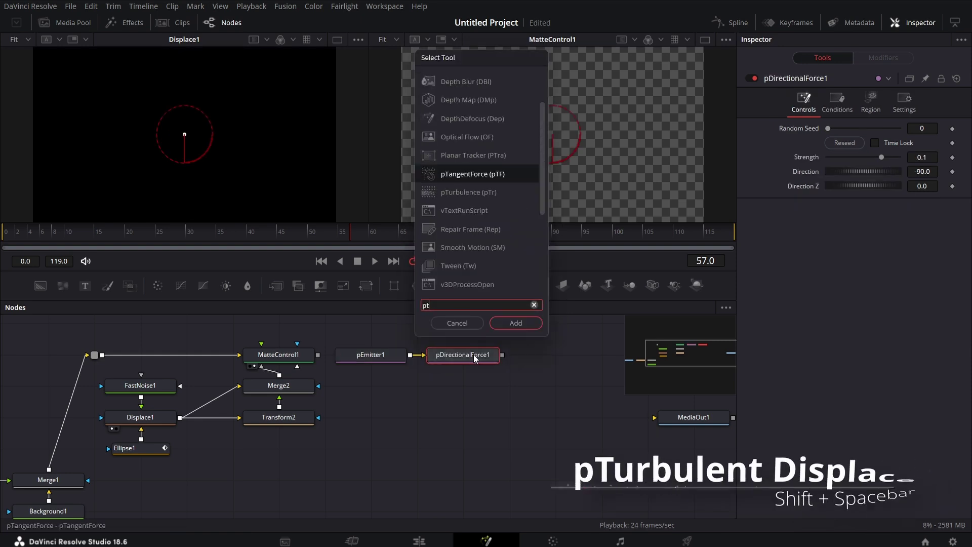
{"action": "type", "text": "u"}
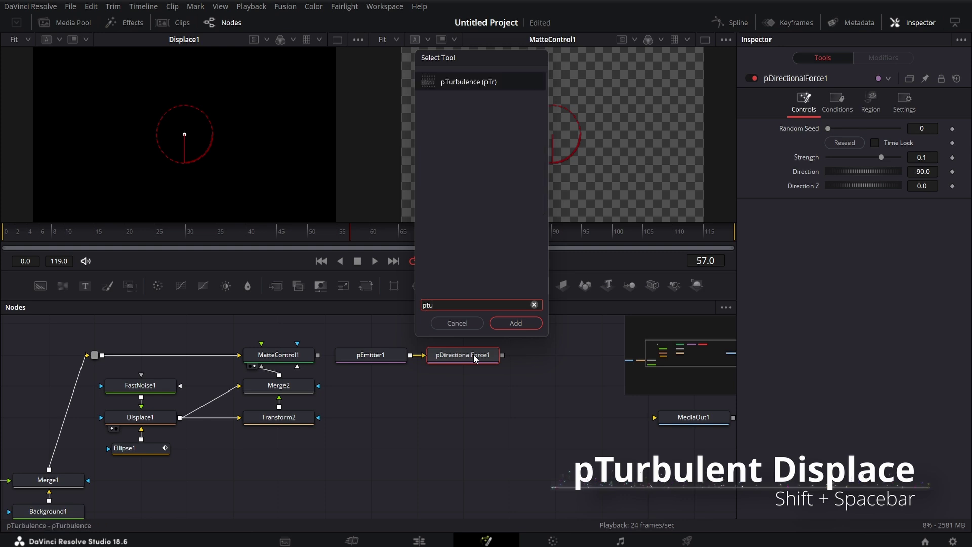
{"action": "left_click", "coordinate": [513, 323]}
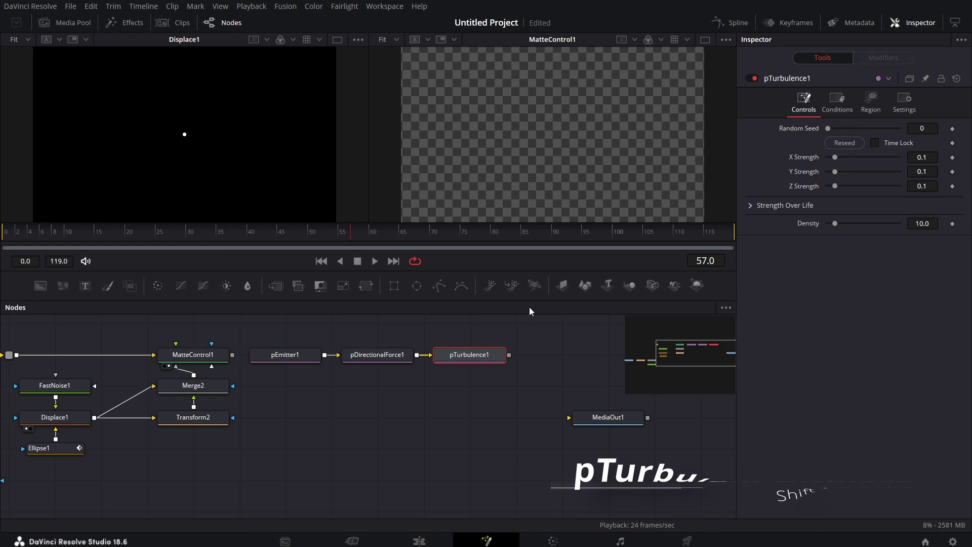
{"action": "left_click", "coordinate": [535, 285]}
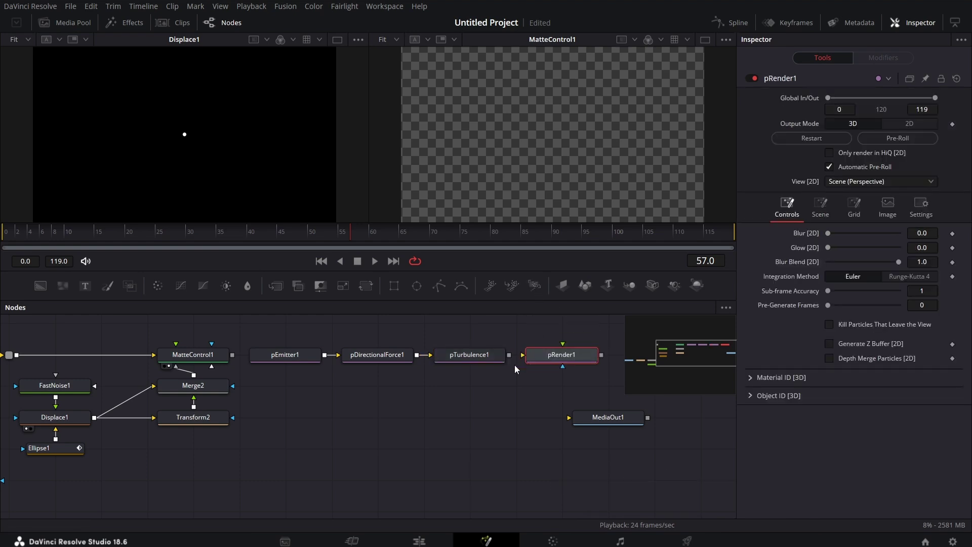
{"action": "left_click_drag", "start_coordinate": [508, 354], "coordinate": [523, 355]}
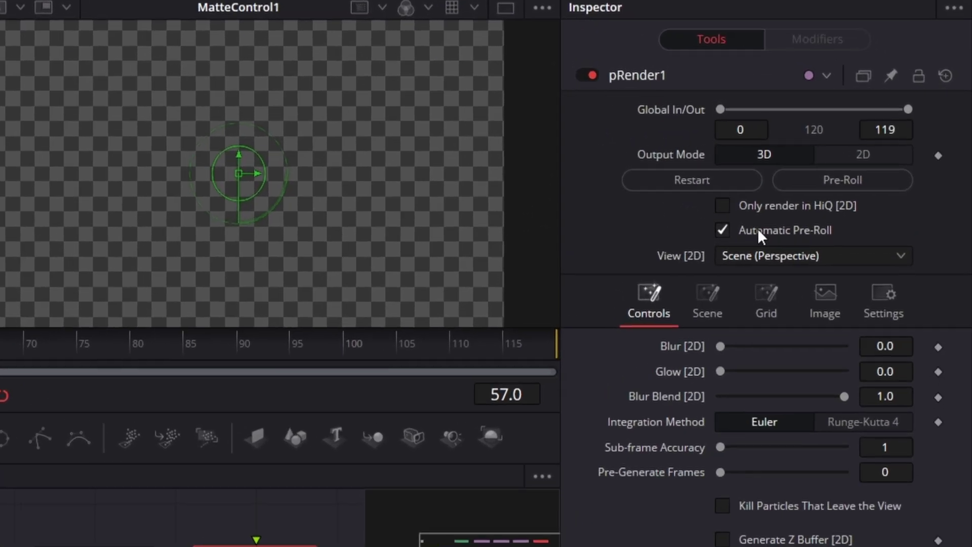
Set pRender1 output to 2D, and give pEmitter1 50 particles coloured from its region
{"action": "left_click", "coordinate": [849, 153]}
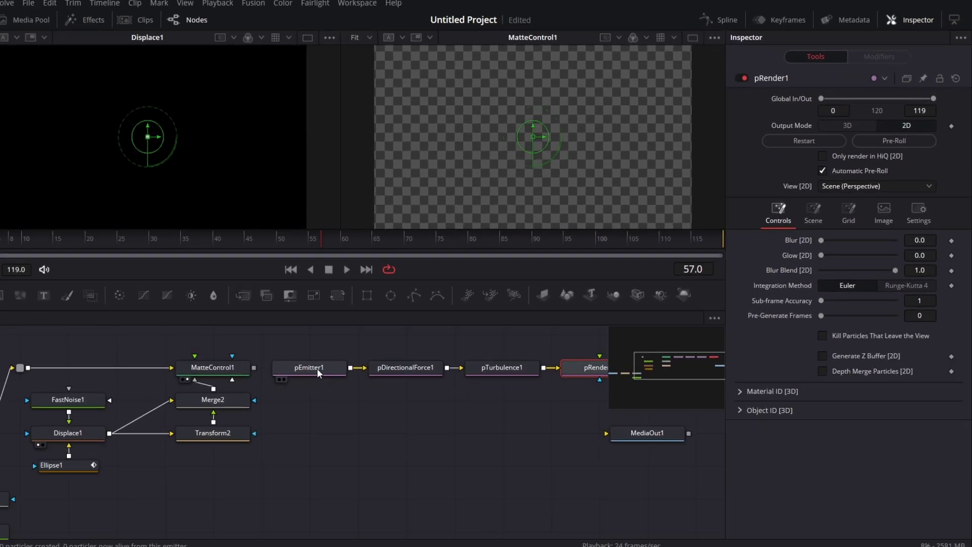
{"action": "left_click", "coordinate": [346, 356]}
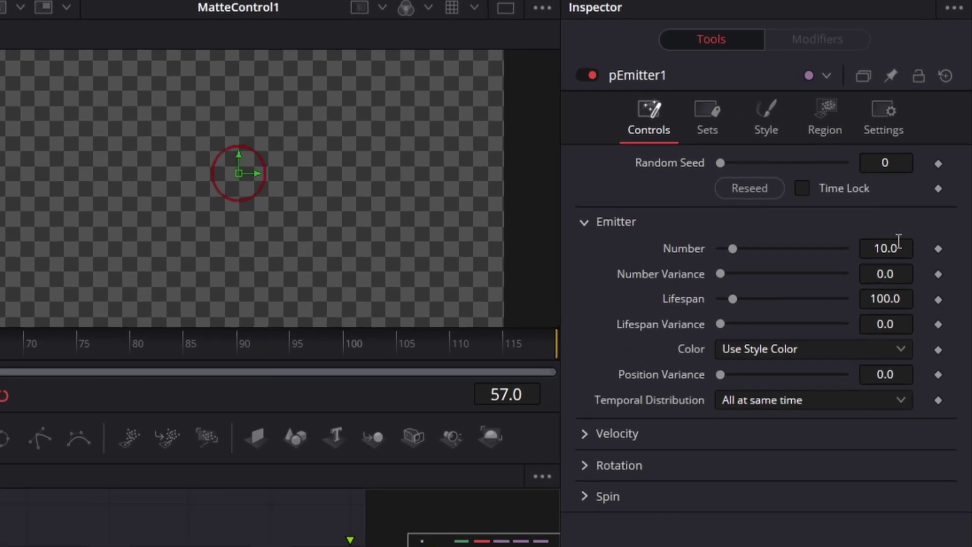
{"action": "left_click", "coordinate": [918, 202]}
{"action": "type", "text": "50"}
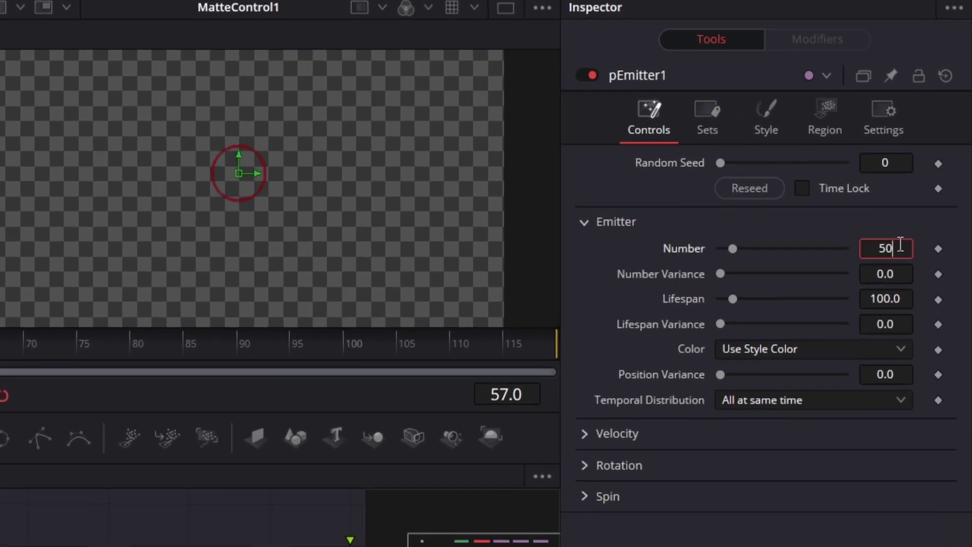
{"action": "key", "text": "Tab"}
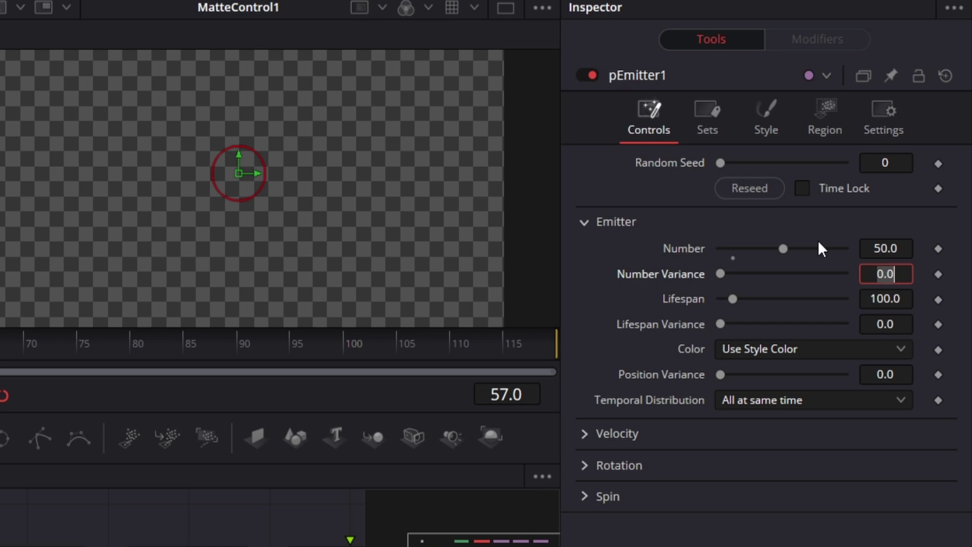
{"action": "left_click", "coordinate": [780, 352]}
{"action": "left_click", "coordinate": [793, 400]}
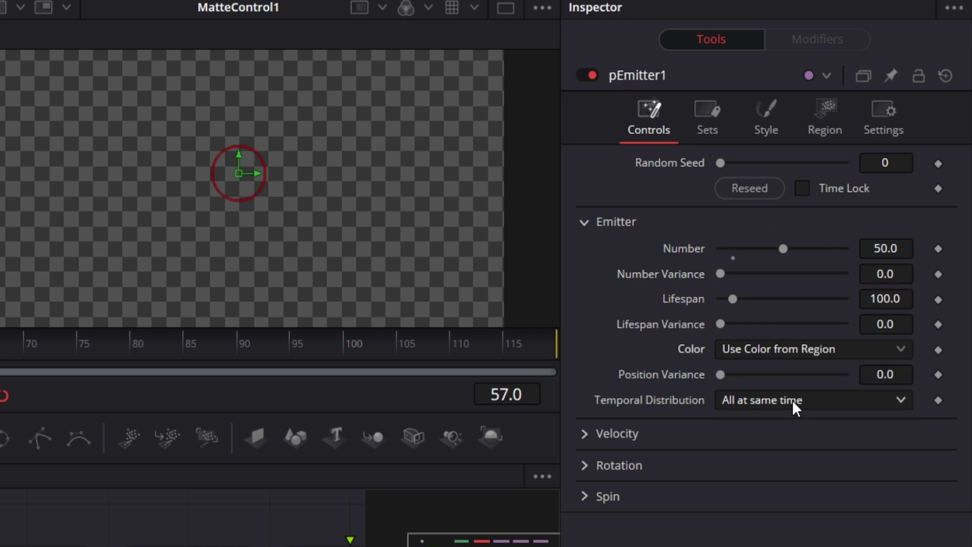
Make pEmitter1's particles render as blobs with a Size of 0.85
{"action": "left_click", "coordinate": [766, 111]}
{"action": "left_click", "coordinate": [745, 184]}
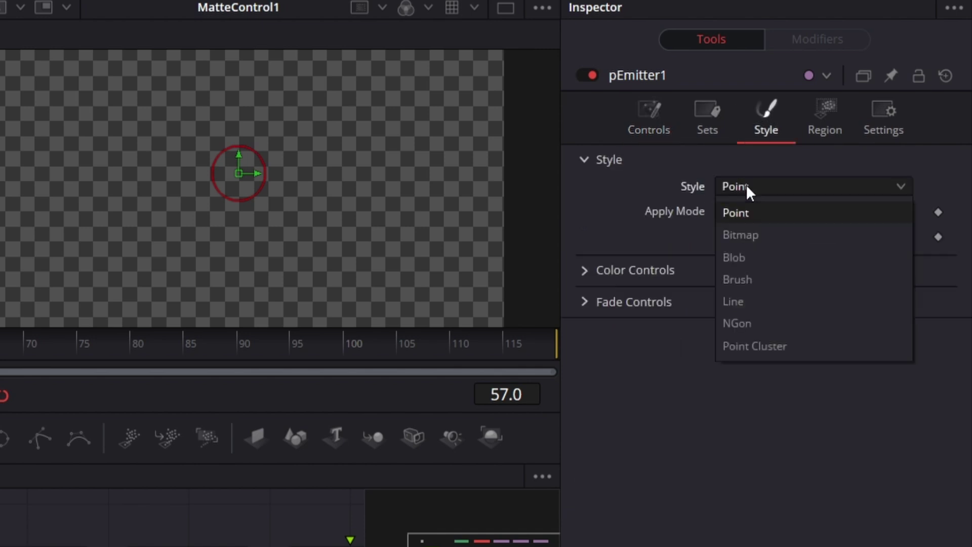
{"action": "left_click", "coordinate": [754, 258]}
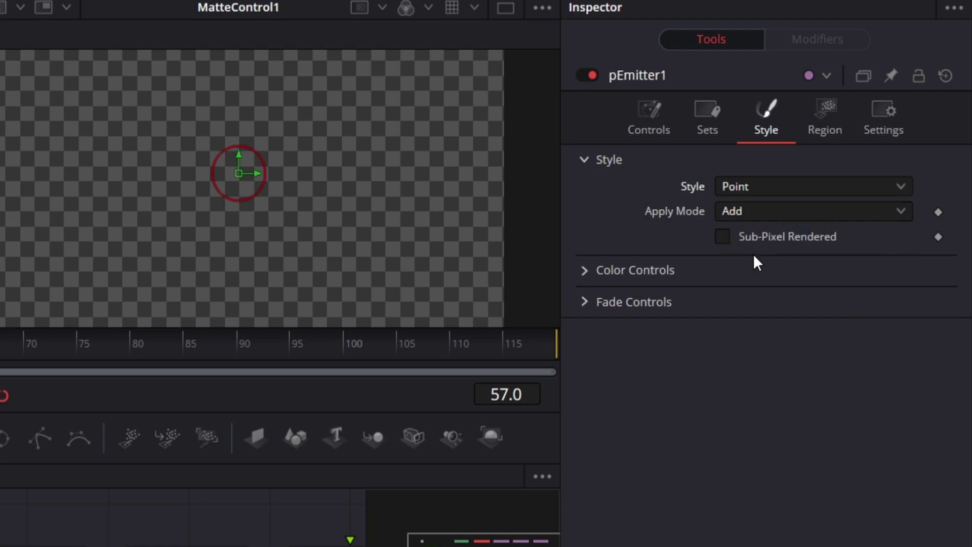
{"action": "left_click", "coordinate": [583, 276]}
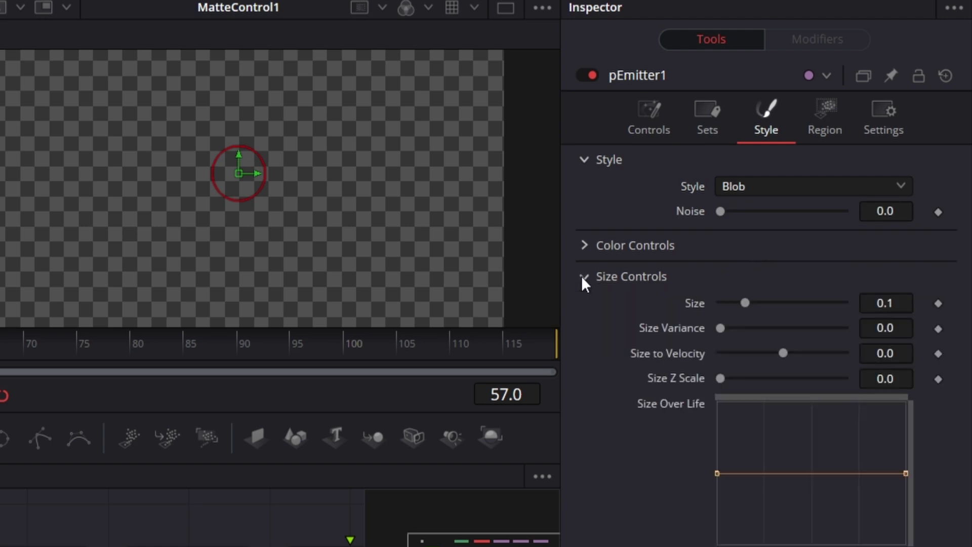
{"action": "left_click", "coordinate": [900, 304]}
{"action": "key", "text": "BackSpace"}
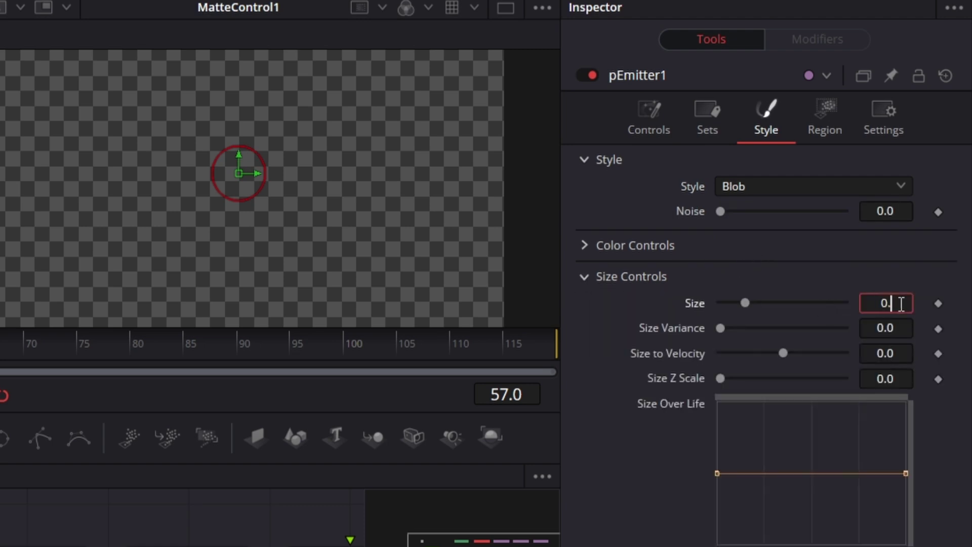
{"action": "type", "text": "85"}
{"action": "key", "text": "Tab"}
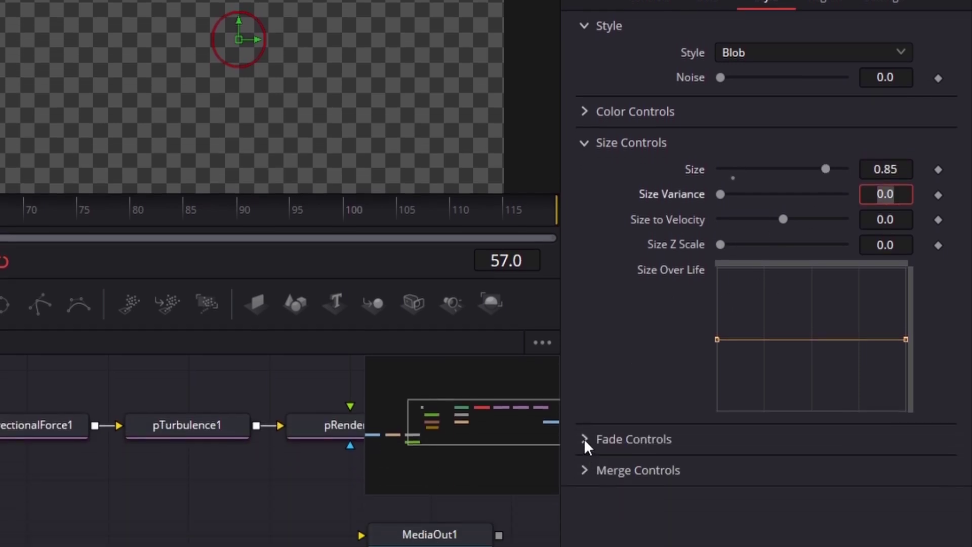
Set the particle Fade Out to 0.1
{"action": "left_click", "coordinate": [584, 440]}
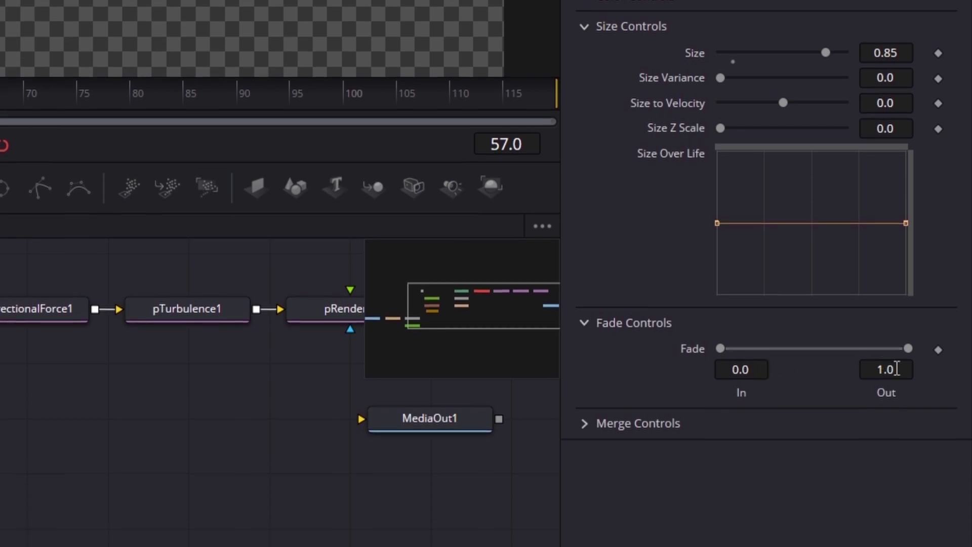
{"action": "double_click", "coordinate": [895, 369]}
{"action": "type", "text": "0."}
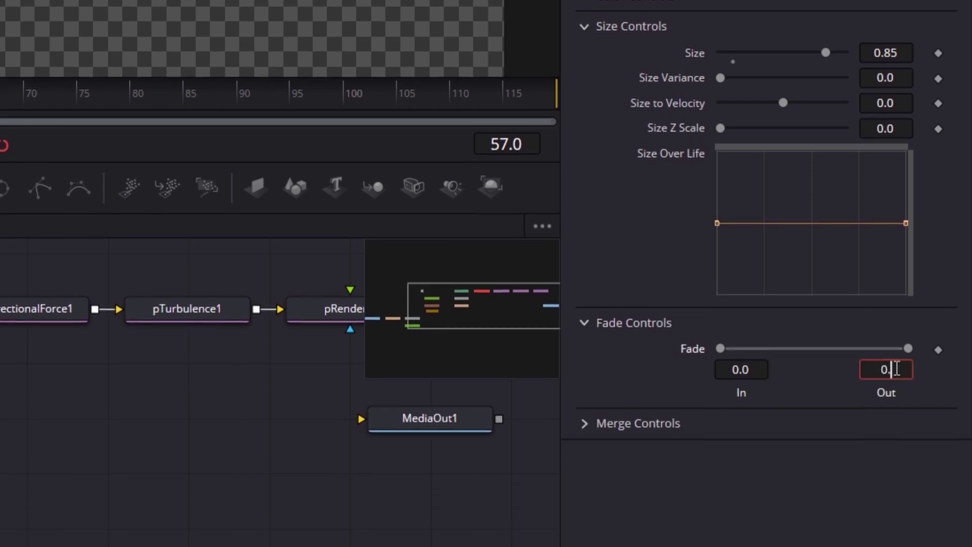
{"action": "type", "text": "1"}
{"action": "key", "text": "Return"}
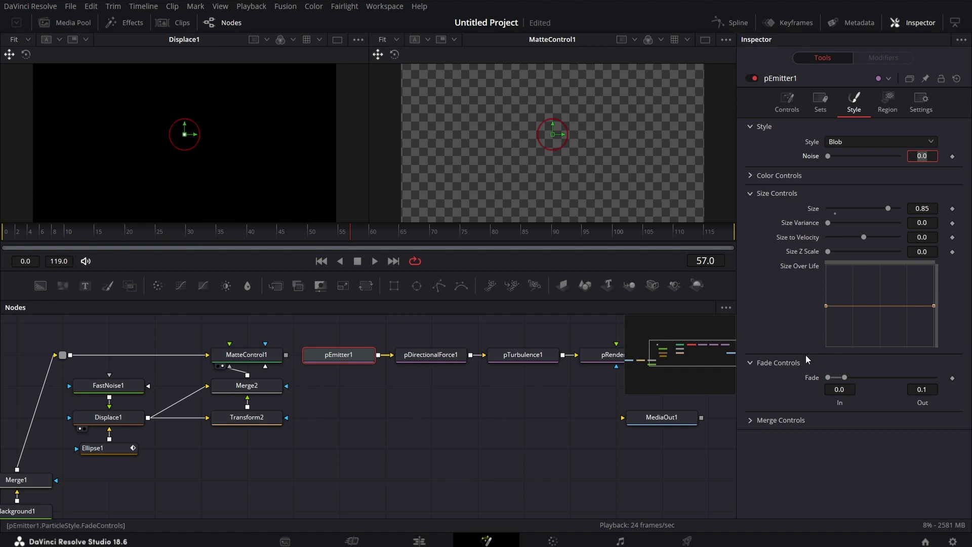
Change pEmitter1's Region from Sphere to Bitmap
{"action": "scroll", "coordinate": [404, 455], "scroll_direction": "left", "scroll_amount": 1}
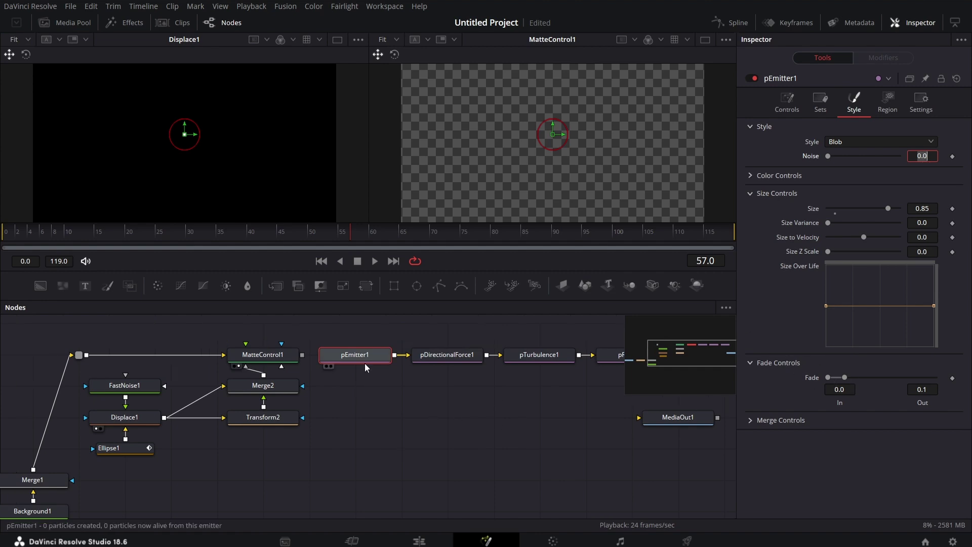
{"action": "left_click", "coordinate": [349, 355]}
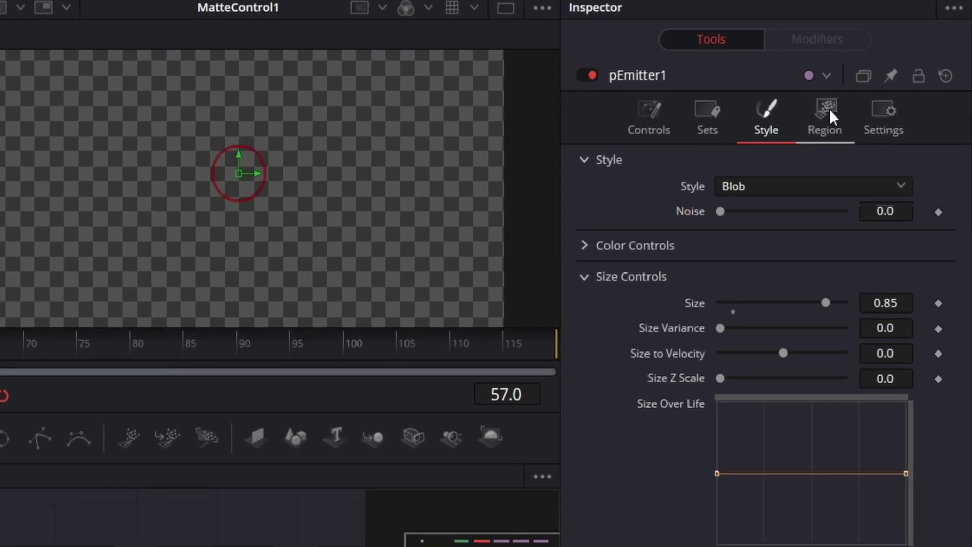
{"action": "left_click", "coordinate": [871, 103]}
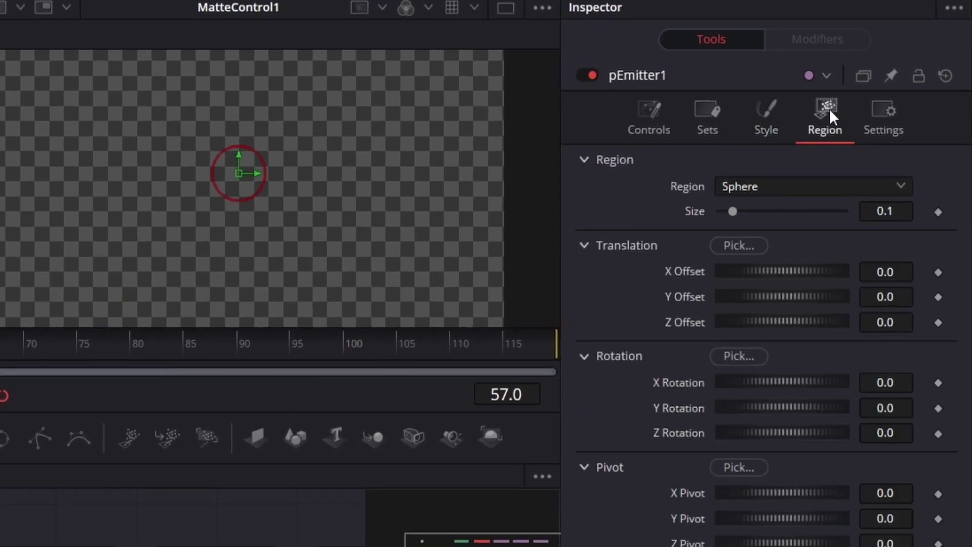
{"action": "left_click", "coordinate": [754, 187]}
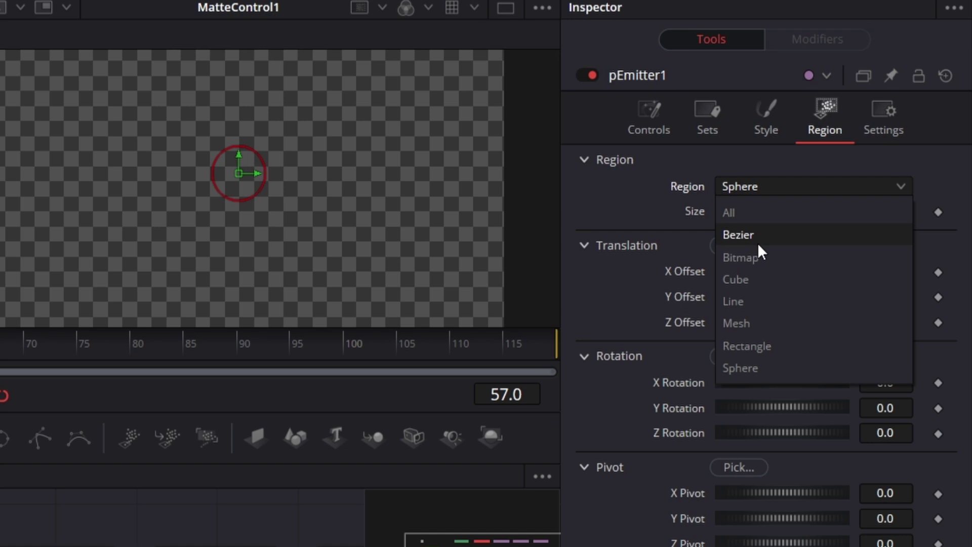
{"action": "left_click", "coordinate": [762, 257]}
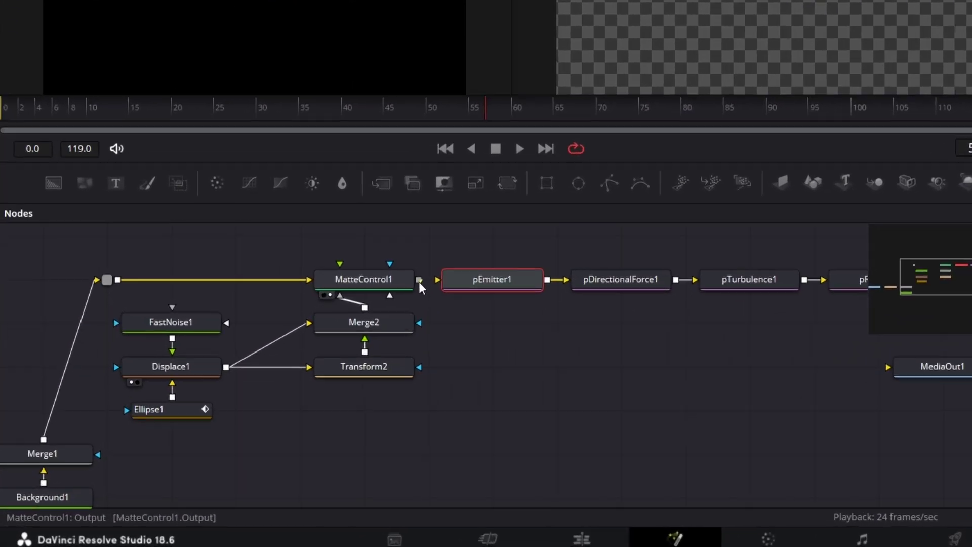
Link MatteControl1 into pEmitter1's Region Bitmap and view pRender1's red particles
{"action": "left_click_drag", "start_coordinate": [233, 385], "coordinate": [236, 351]}
{"action": "left_click_drag", "start_coordinate": [462, 217], "coordinate": [474, 263]}
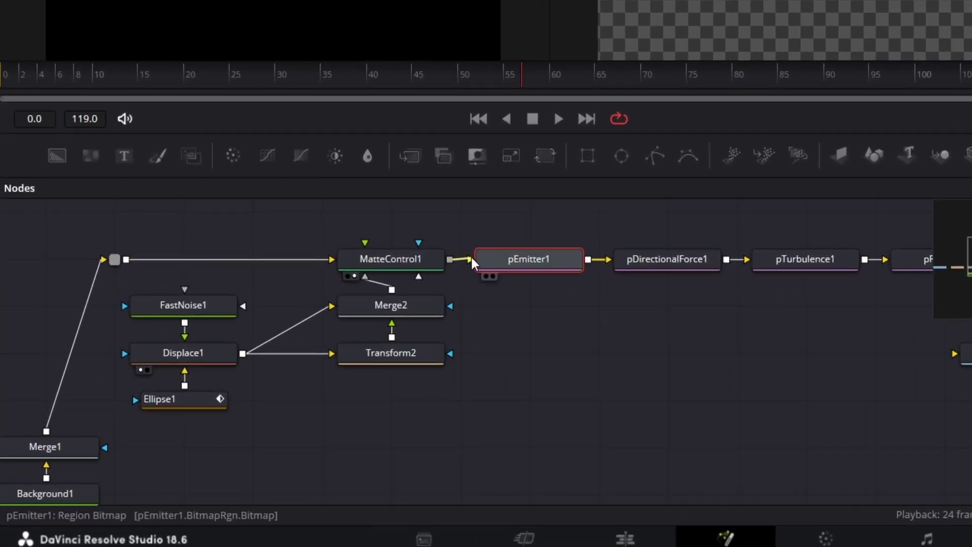
{"action": "scroll", "coordinate": [769, 316], "scroll_direction": "right", "scroll_amount": 5}
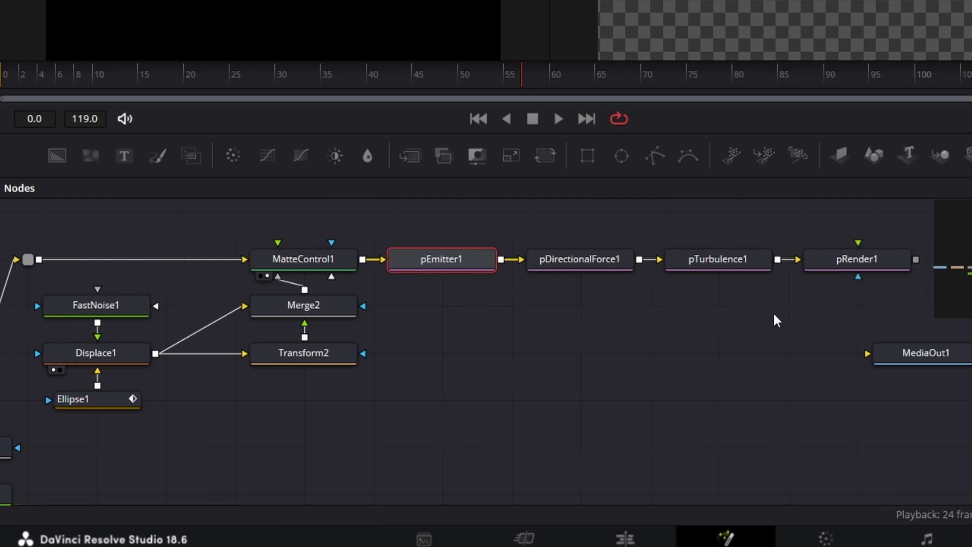
{"action": "key", "text": "1"}
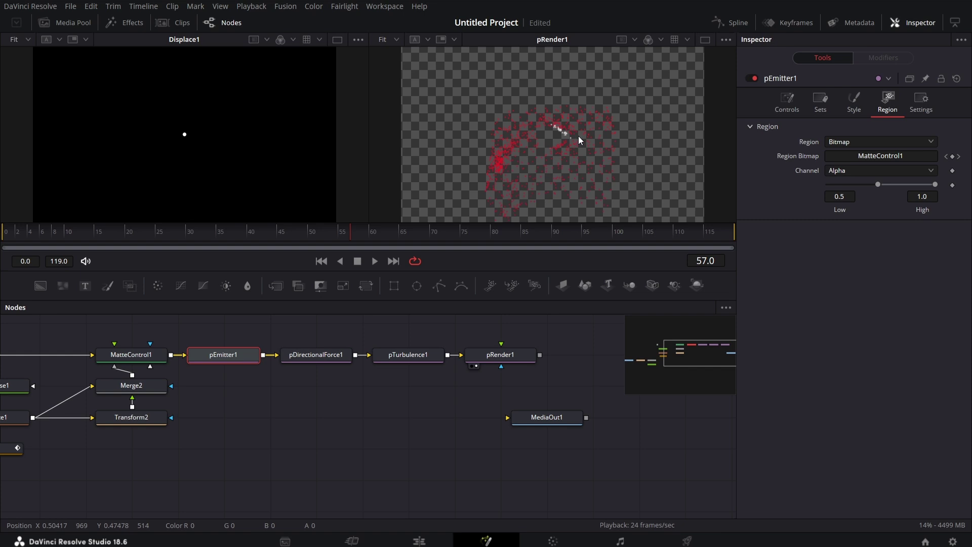
Give pDirectionalForce1 a Direction of 0.0 and a Direction Z of -90.0
{"action": "left_click", "coordinate": [320, 359]}
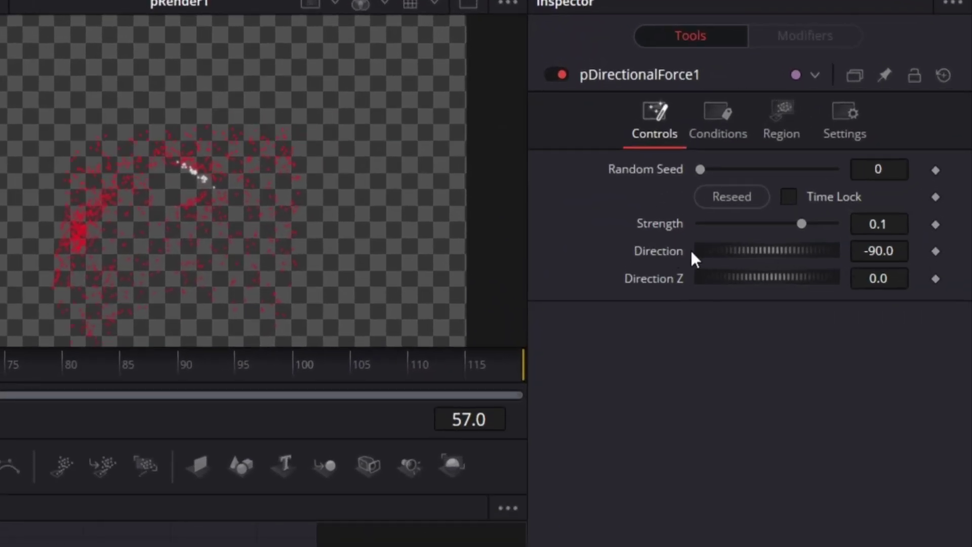
{"action": "left_click", "coordinate": [904, 251]}
{"action": "type", "text": "0"}
{"action": "key", "text": "Tab"}
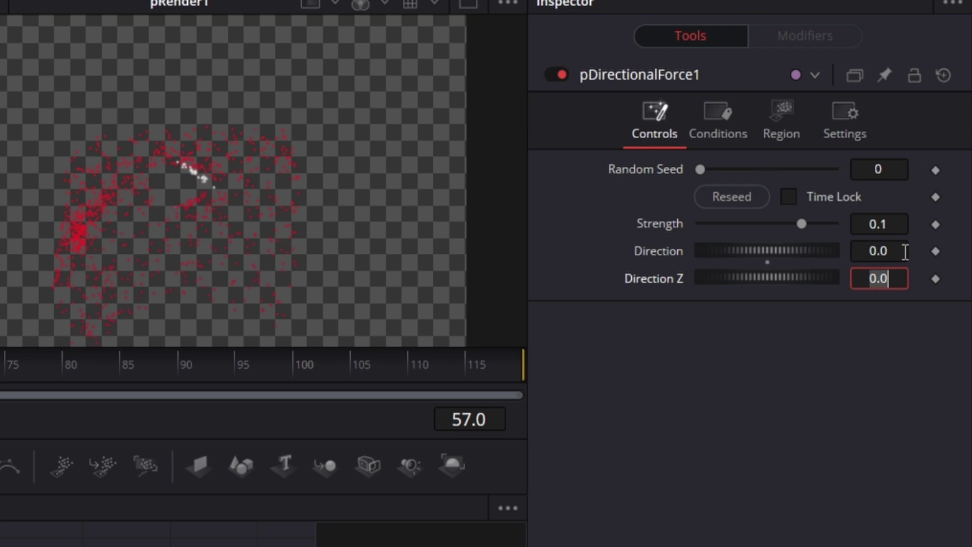
{"action": "left_click", "coordinate": [870, 279]}
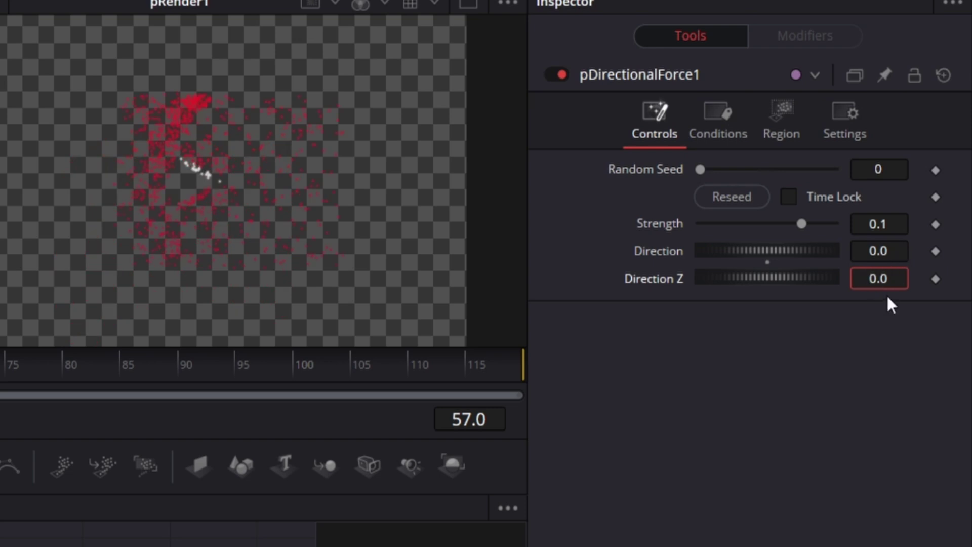
{"action": "key", "text": "Tab"}
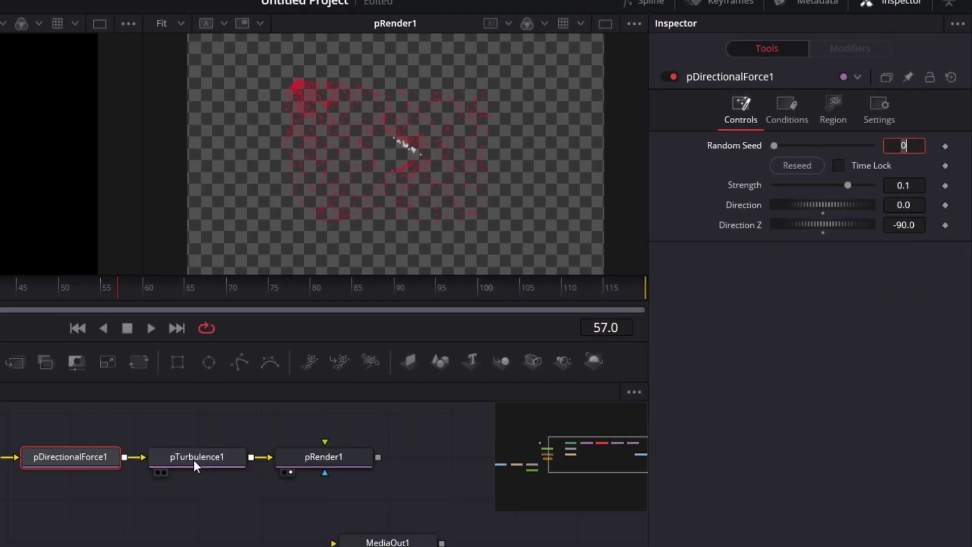
Zero pTurbulence1's X and Y Strength and set its Z Strength to 0.25
{"action": "left_click", "coordinate": [193, 460]}
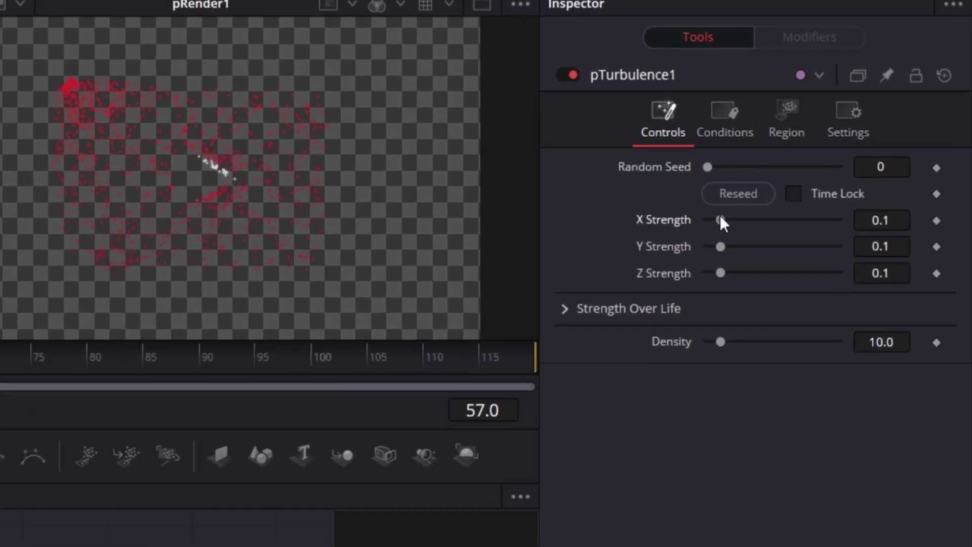
{"action": "left_click_drag", "start_coordinate": [784, 185], "coordinate": [731, 191]}
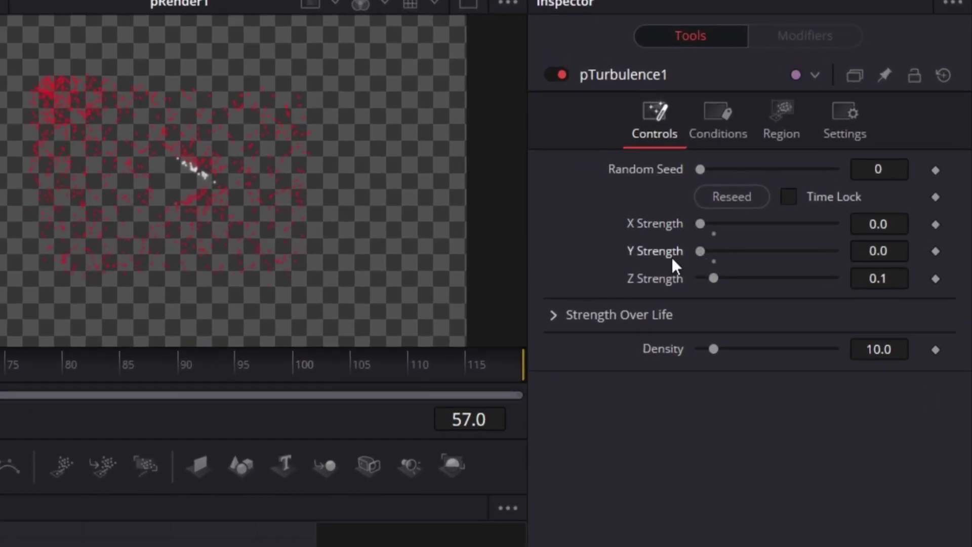
{"action": "left_click", "coordinate": [893, 276]}
{"action": "type", "text": "0."}
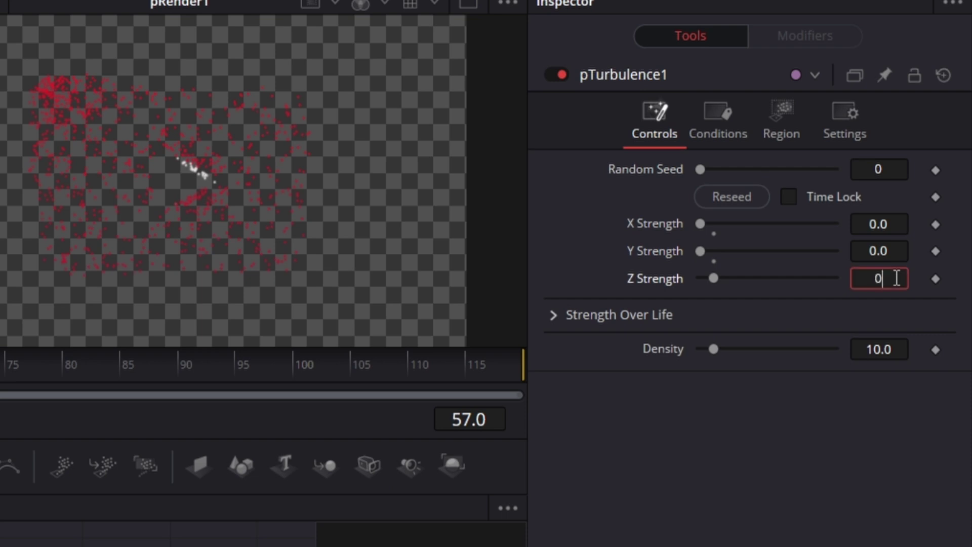
{"action": "type", "text": "25"}
{"action": "key", "text": "Tab"}
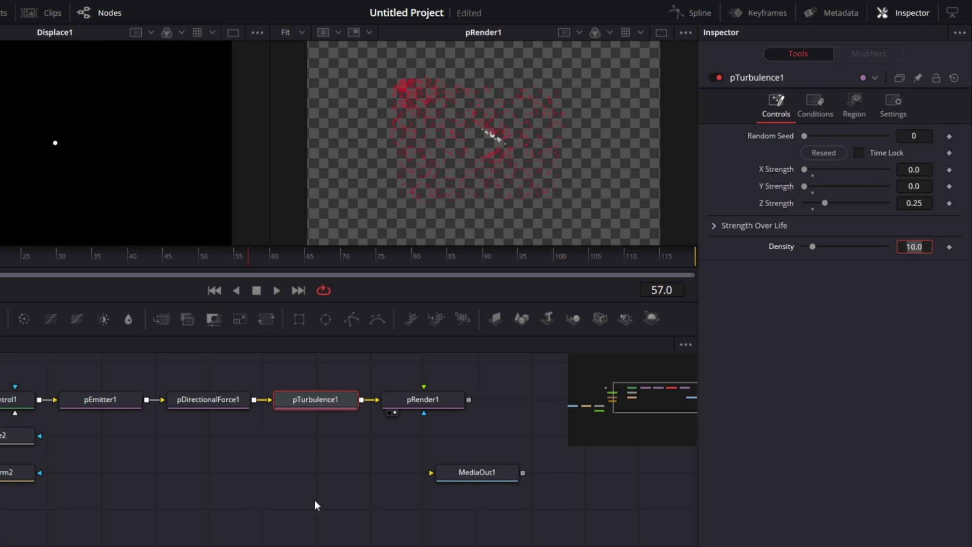
Add two Bitmap nodes, Bitmap1 and Bitmap2, from the tool search
{"action": "left_click", "coordinate": [301, 436]}
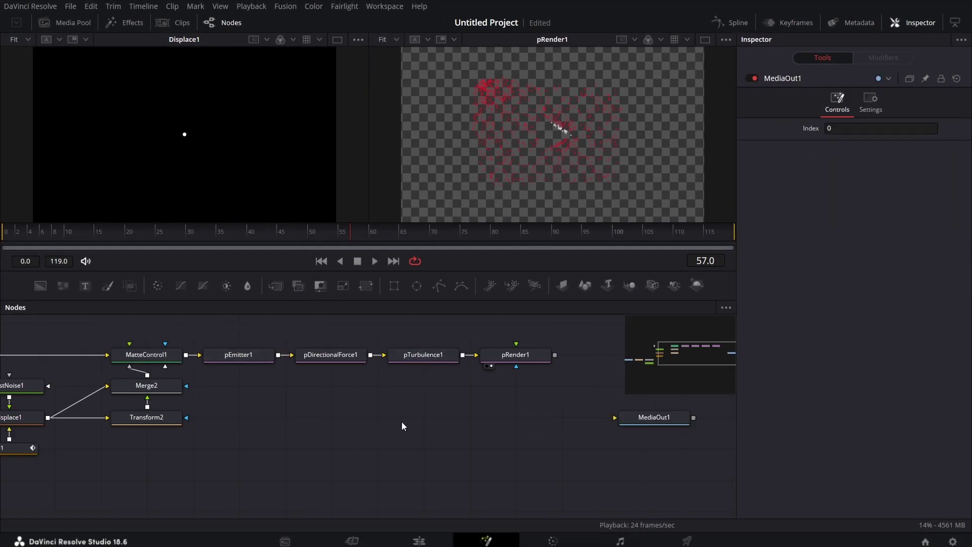
{"action": "key", "text": "shift+space"}
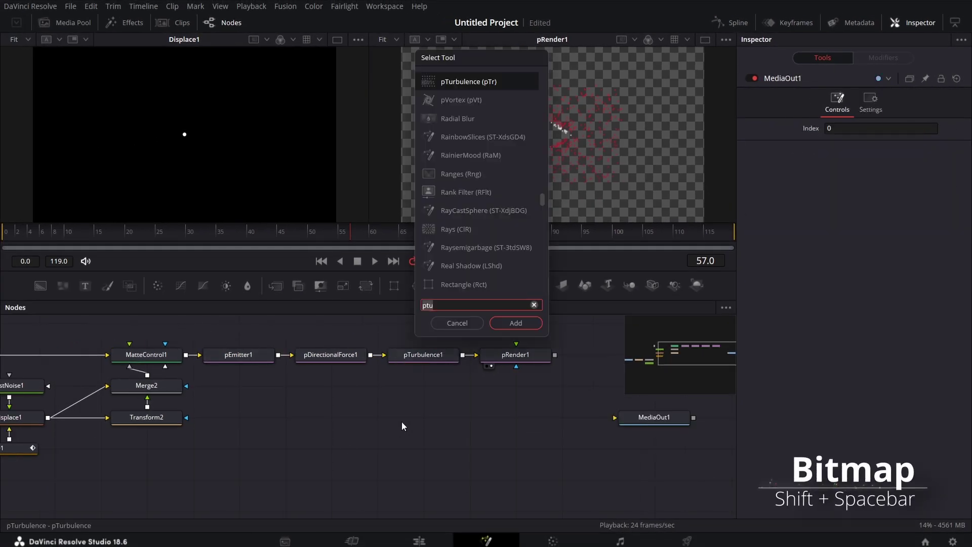
{"action": "type", "text": "bitm"}
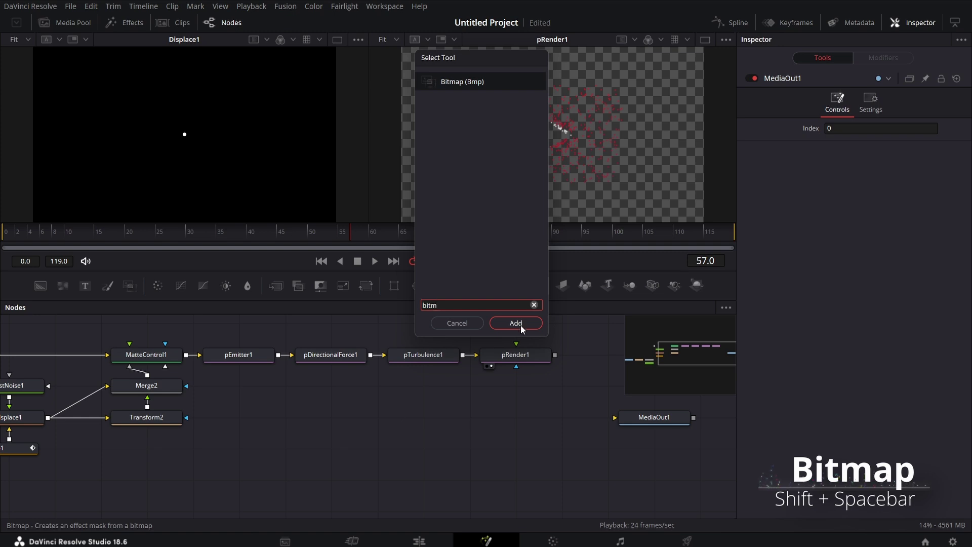
{"action": "left_click", "coordinate": [524, 323]}
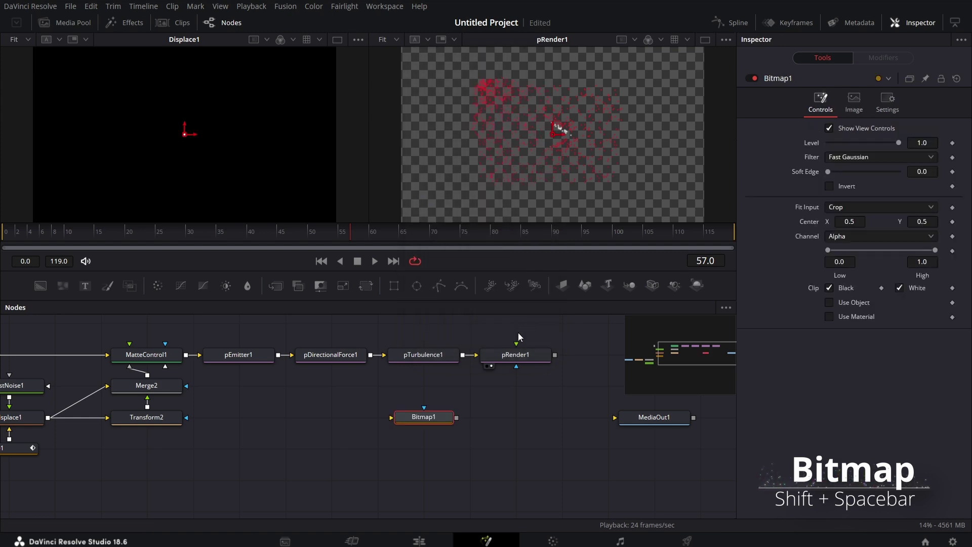
{"action": "left_click", "coordinate": [325, 428]}
{"action": "key", "text": "shift+space"}
{"action": "type", "text": "b"}
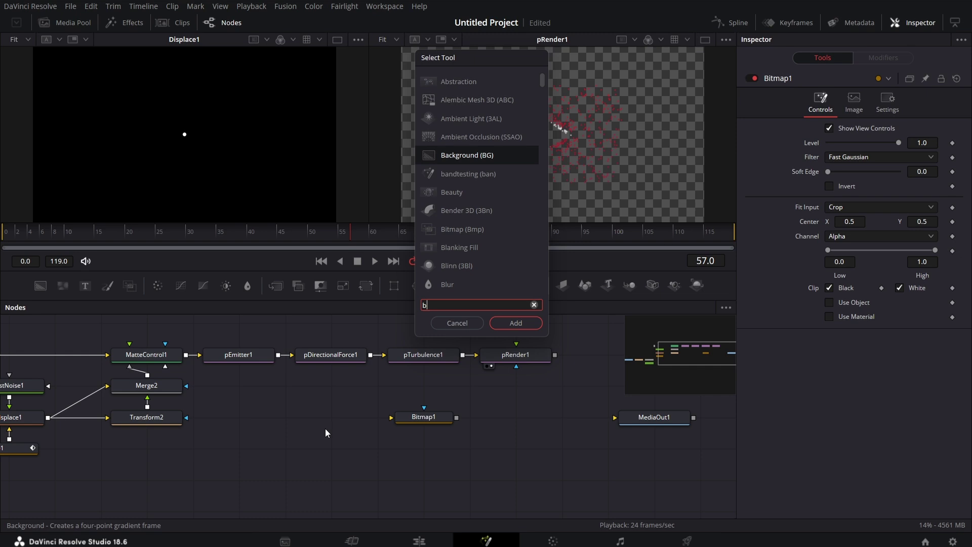
{"action": "type", "text": "itmap"}
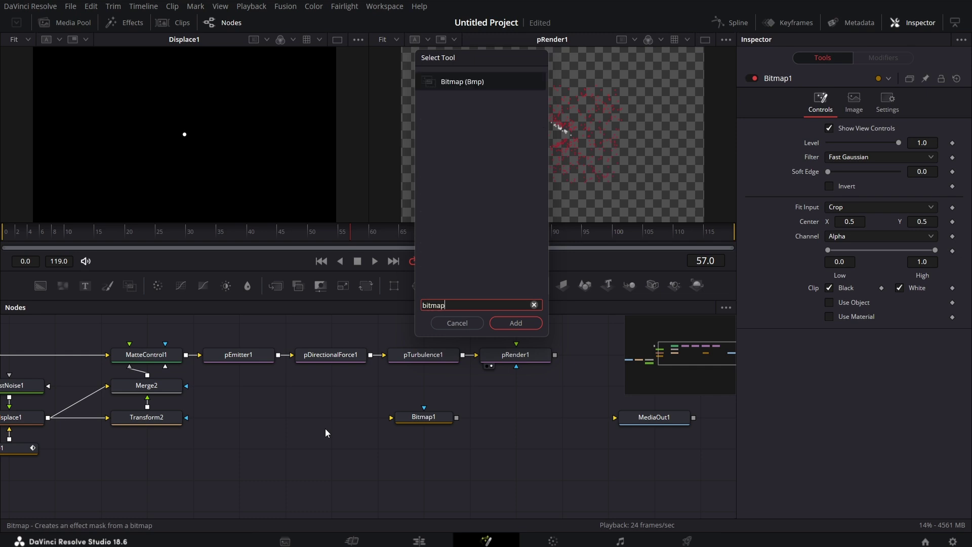
{"action": "key", "text": "Return"}
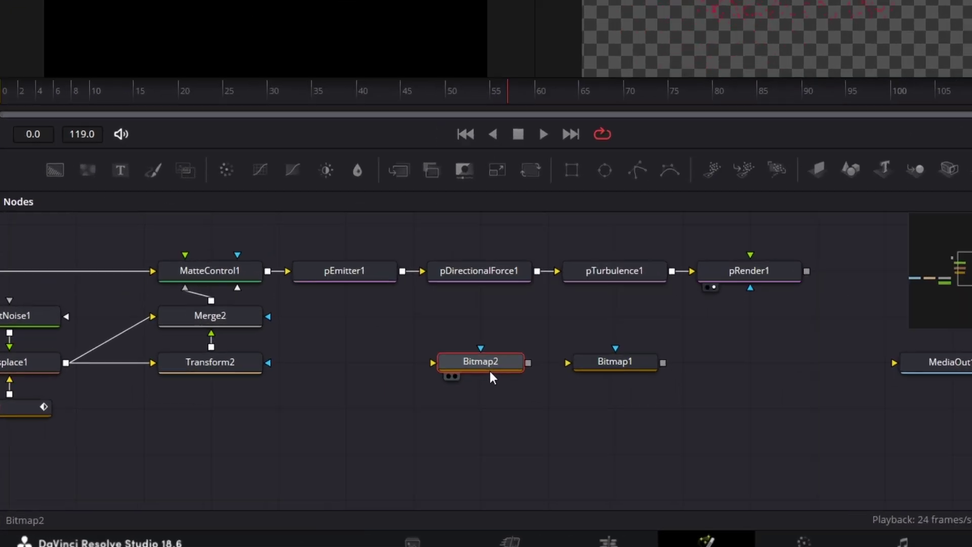
Place Bitmap2 directly beneath Transform2 and connect Displace1's output into it
{"action": "left_click_drag", "start_coordinate": [337, 420], "coordinate": [169, 472]}
{"action": "scroll", "coordinate": [473, 390], "scroll_direction": "left", "scroll_amount": 5}
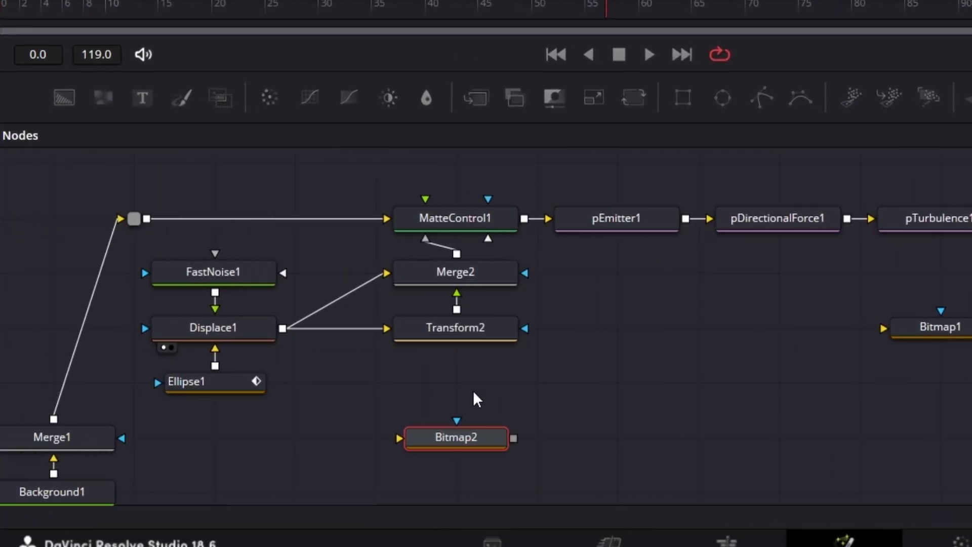
{"action": "scroll", "coordinate": [473, 390], "scroll_direction": "down", "scroll_amount": 1}
{"action": "scroll", "coordinate": [473, 394], "scroll_direction": "down", "scroll_amount": 1}
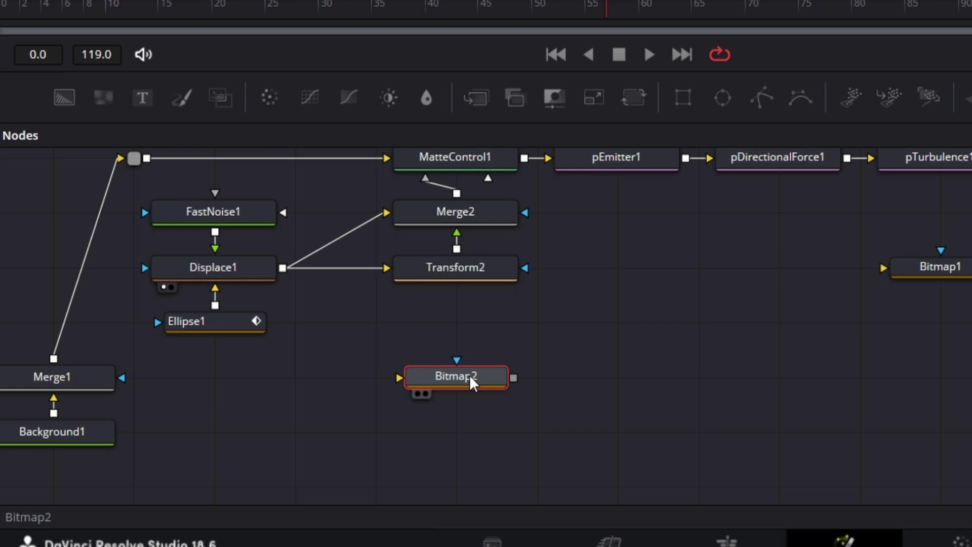
{"action": "left_click_drag", "start_coordinate": [470, 375], "coordinate": [462, 330]}
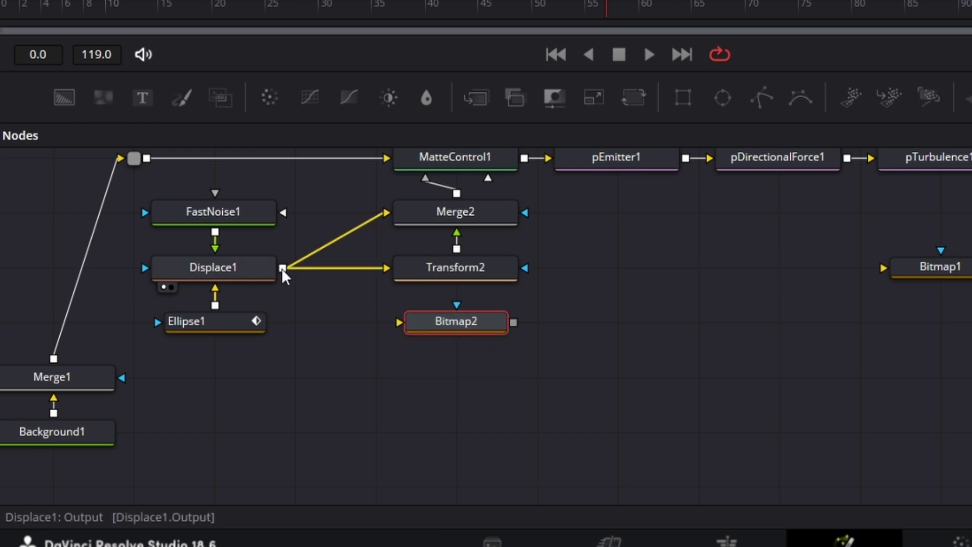
{"action": "left_click_drag", "start_coordinate": [282, 266], "coordinate": [298, 262]}
{"action": "left_click_drag", "start_coordinate": [342, 292], "coordinate": [398, 324]}
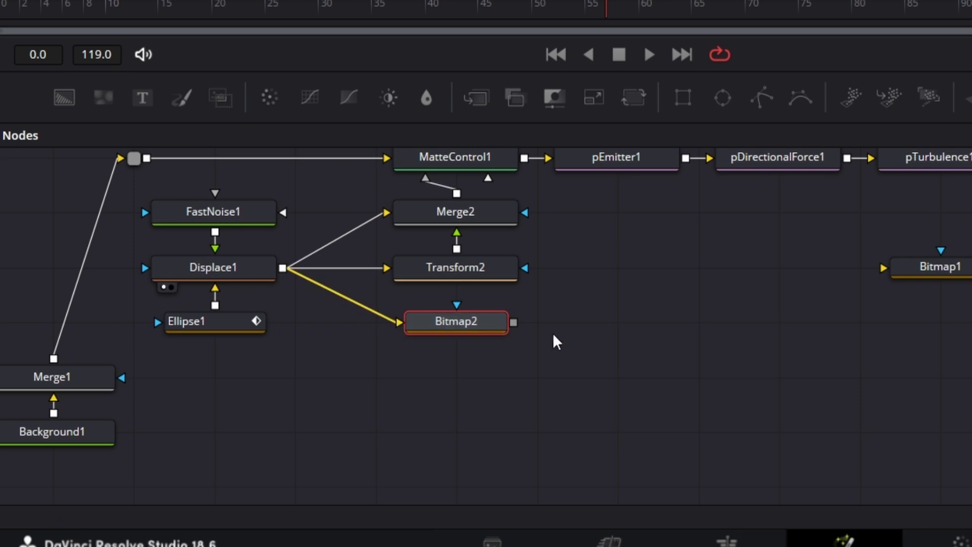
{"action": "scroll", "coordinate": [551, 333], "scroll_direction": "left", "scroll_amount": 3}
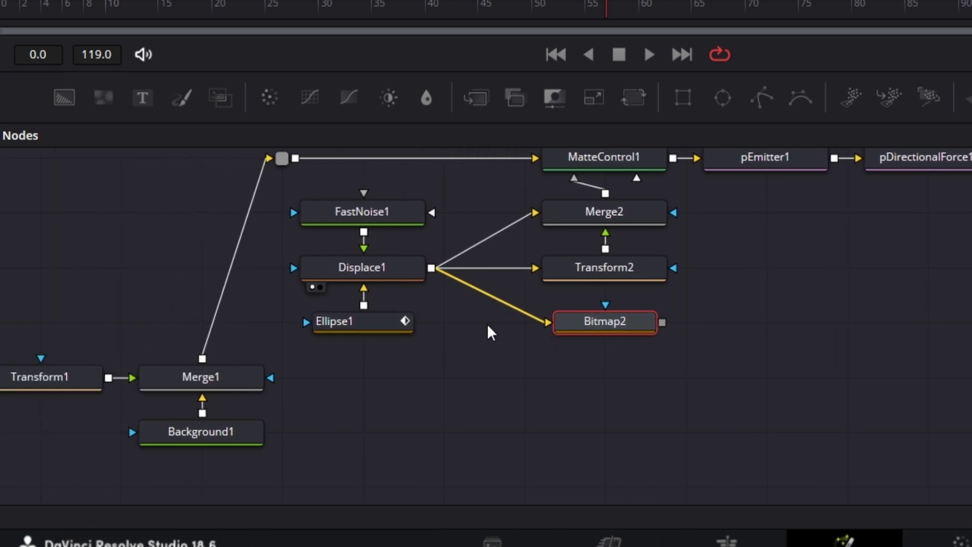
Enter 0.05 as Ellipse1's Soft Edge in the Inspector
{"action": "left_click", "coordinate": [375, 323]}
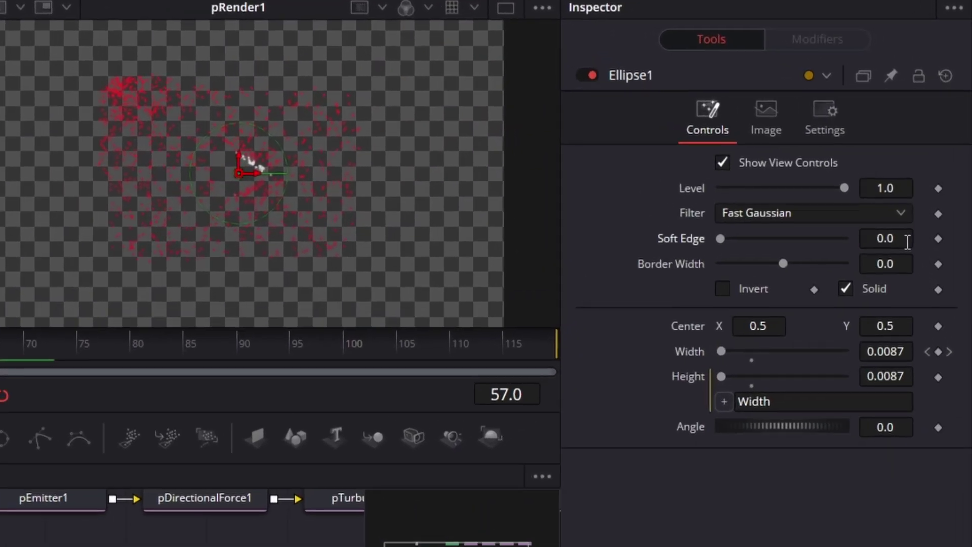
{"action": "left_click", "coordinate": [933, 177]}
{"action": "type", "text": "5"}
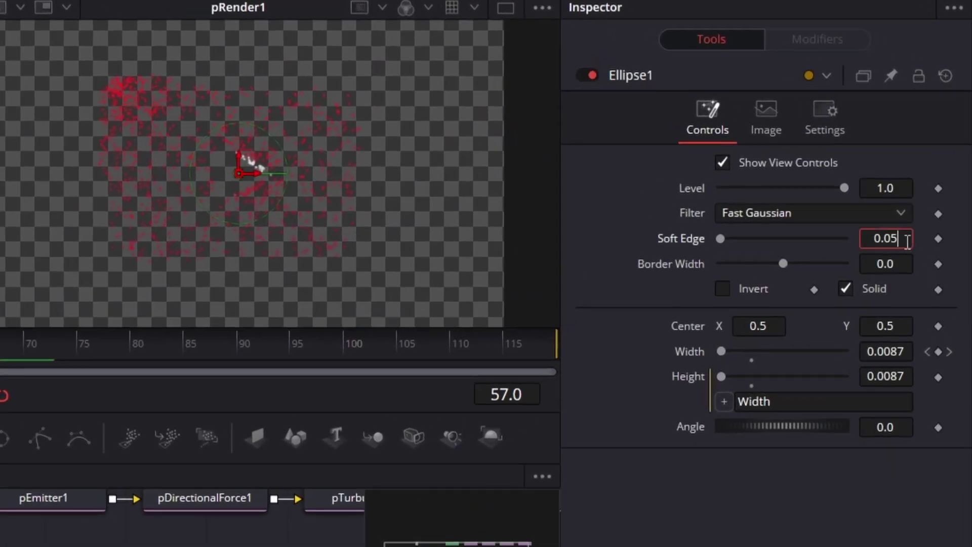
{"action": "key", "text": "Tab"}
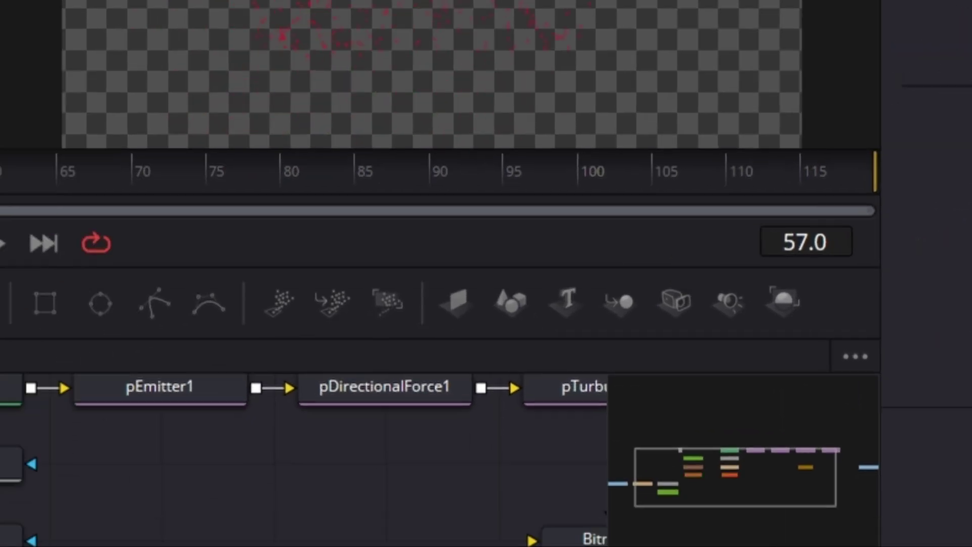
{"action": "left_click", "coordinate": [529, 317]}
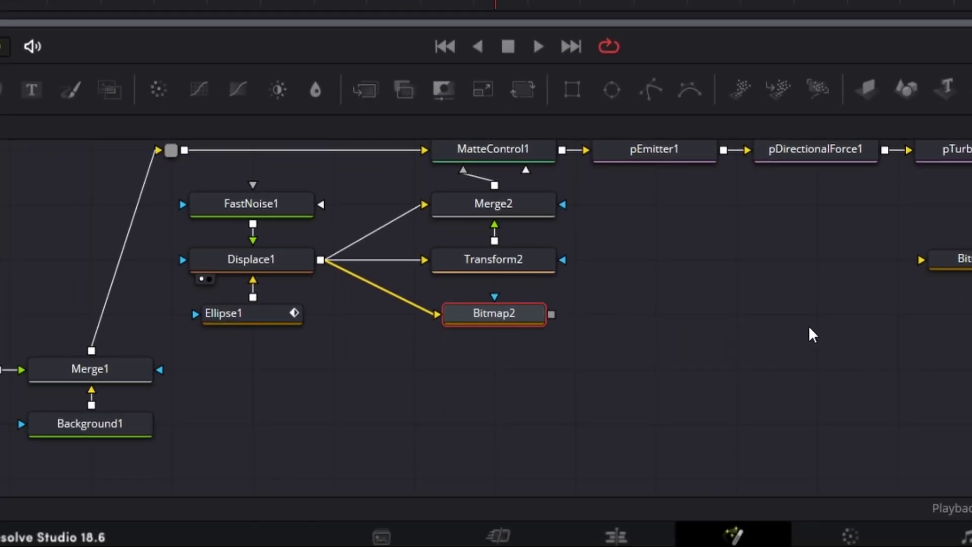
Add a Merge3 node below Bitmap1 and connect pRender1's output into Bitmap1
{"action": "scroll", "coordinate": [809, 329], "scroll_direction": "right", "scroll_amount": 3}
{"action": "scroll", "coordinate": [628, 361], "scroll_direction": "right", "scroll_amount": 5}
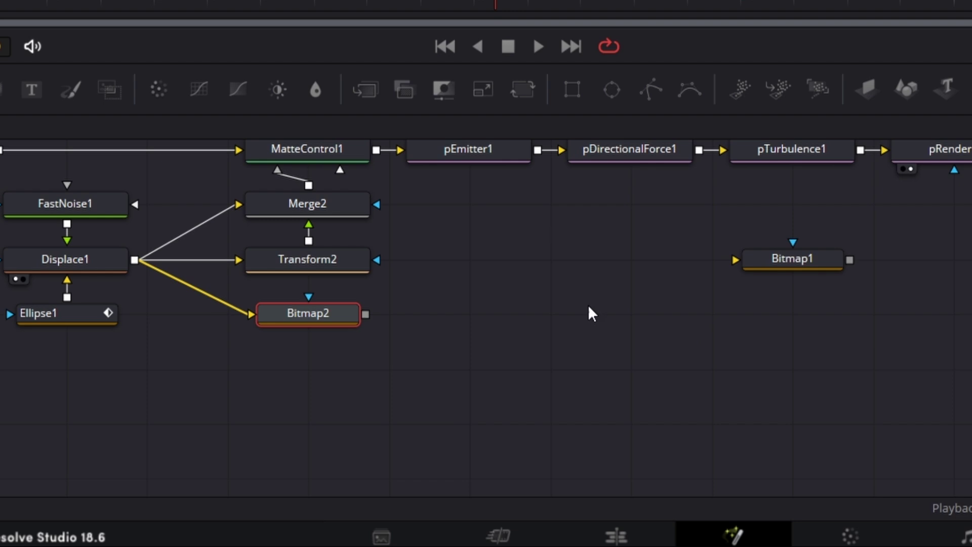
{"action": "left_click_drag", "start_coordinate": [369, 91], "coordinate": [804, 319]}
{"action": "scroll", "coordinate": [936, 334], "scroll_direction": "right", "scroll_amount": 5}
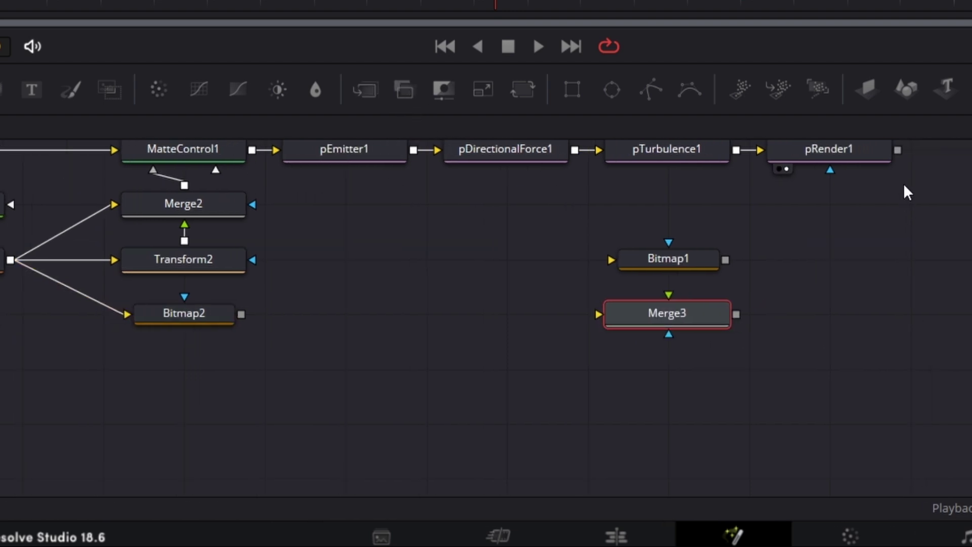
{"action": "left_click_drag", "start_coordinate": [897, 150], "coordinate": [613, 257]}
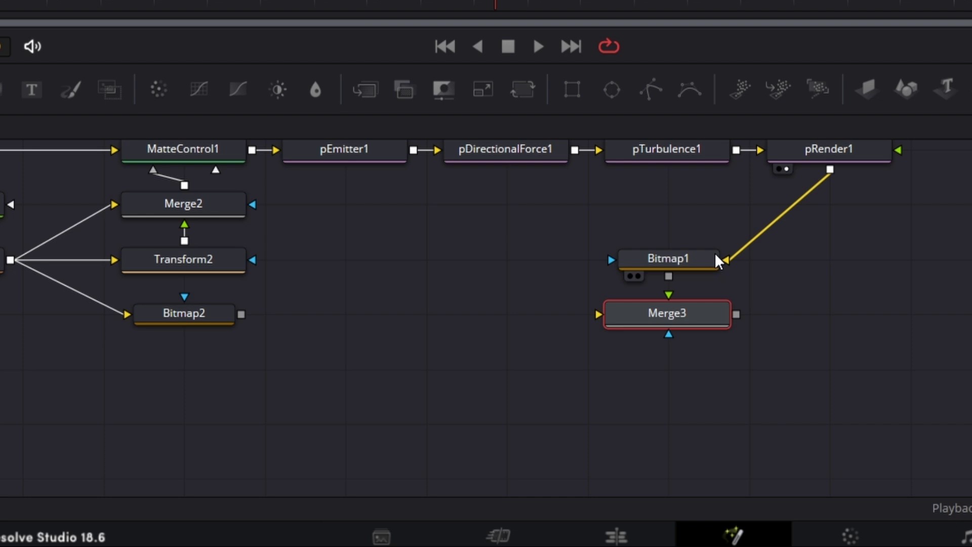
Move Bitmap1 above Merge3 and rewire it from the mask into Merge3's background input
{"action": "left_click_drag", "start_coordinate": [667, 278], "coordinate": [670, 299]}
{"action": "left_click_drag", "start_coordinate": [678, 254], "coordinate": [673, 219]}
{"action": "left_click", "coordinate": [673, 216]}
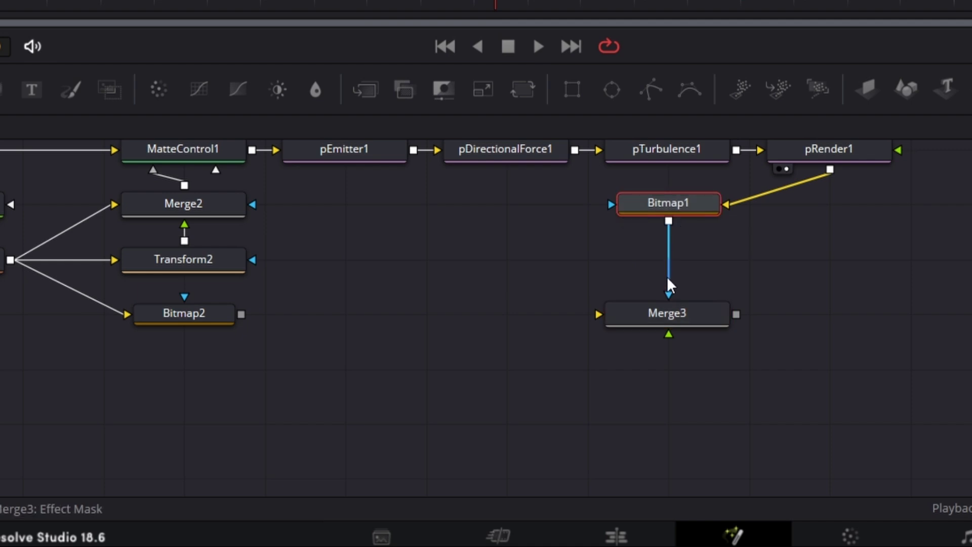
{"action": "left_click_drag", "start_coordinate": [667, 278], "coordinate": [673, 282]}
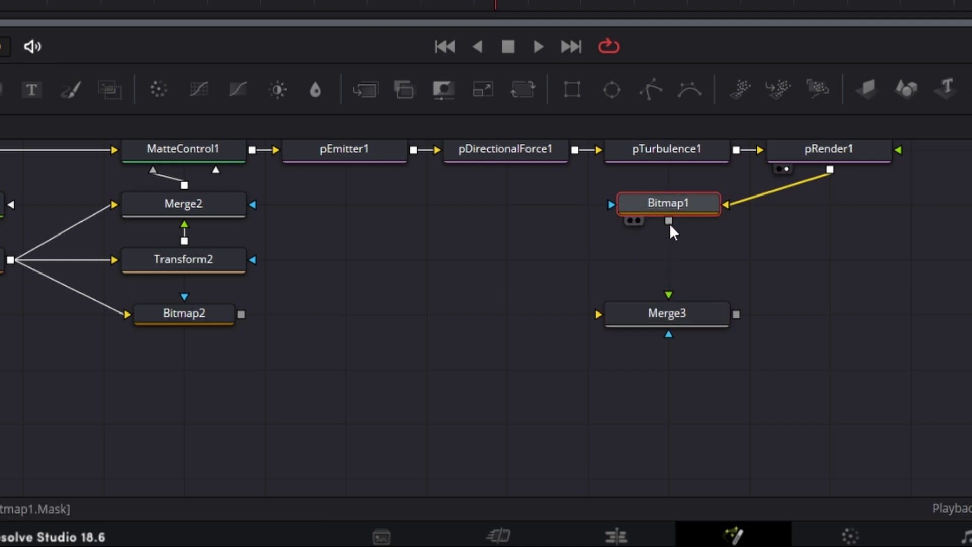
{"action": "left_click_drag", "start_coordinate": [669, 223], "coordinate": [598, 315]}
{"action": "scroll", "coordinate": [252, 390], "scroll_direction": "left", "scroll_amount": 5}
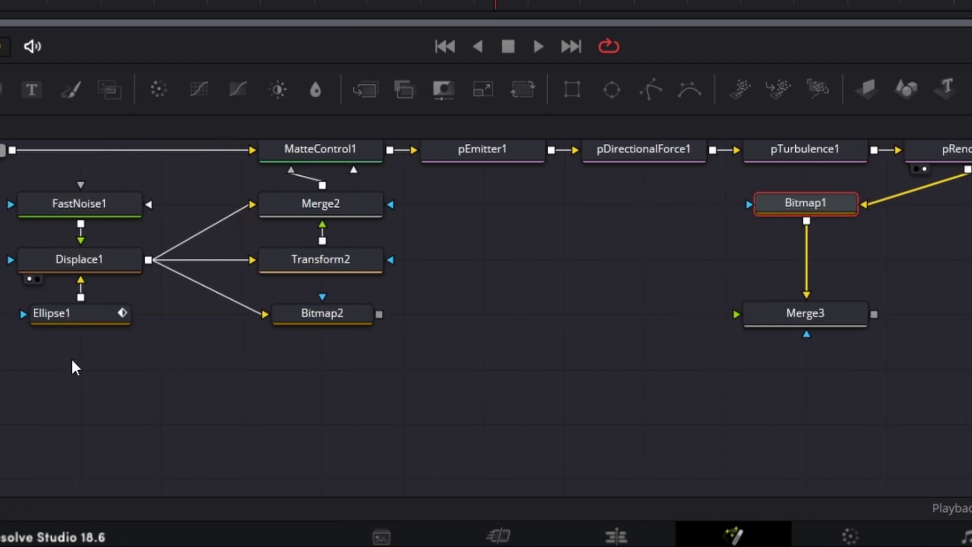
Connect Bitmap2 to Merge3 and swap inputs so Bitmap1 is foreground over Bitmap2
{"action": "left_click_drag", "start_coordinate": [379, 314], "coordinate": [735, 311]}
{"action": "left_click", "coordinate": [831, 317]}
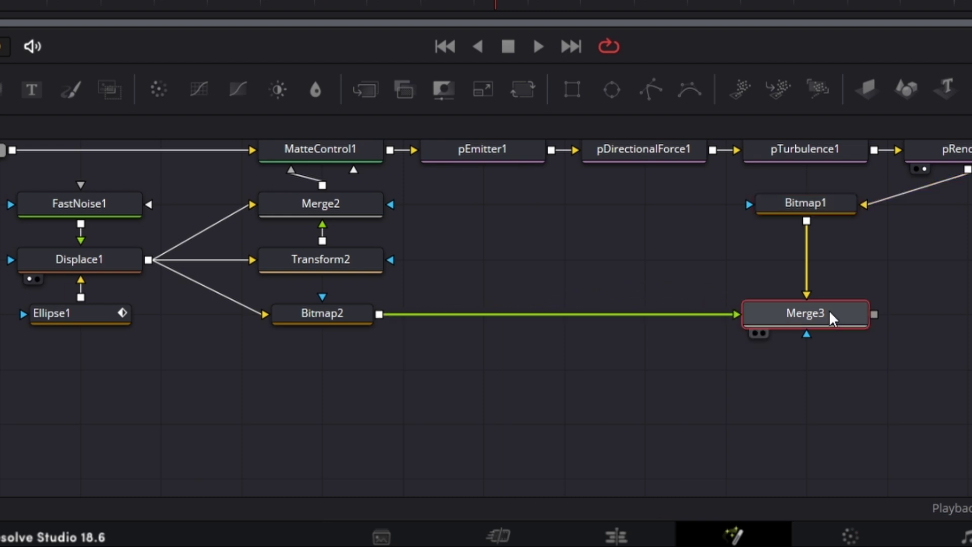
{"action": "right_click", "coordinate": [830, 318]}
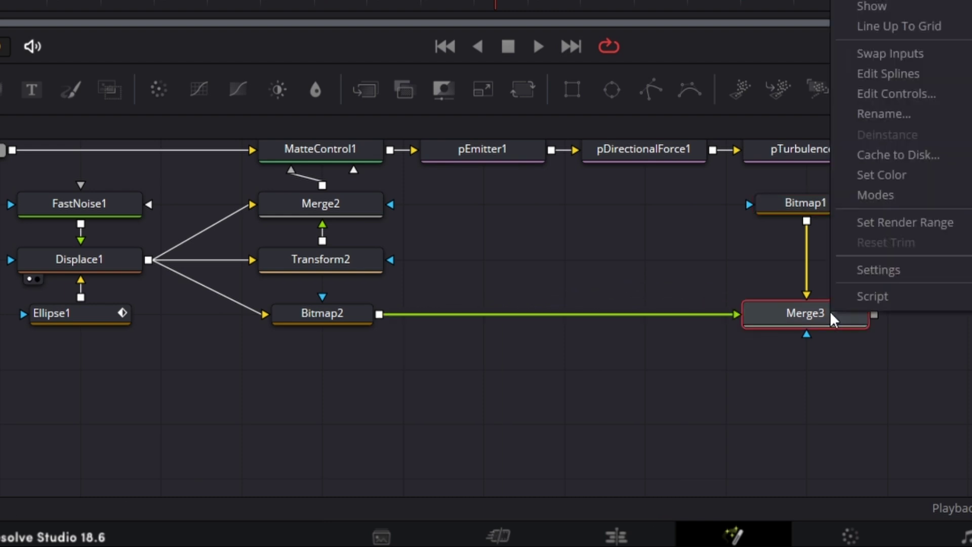
{"action": "left_click", "coordinate": [925, 64]}
{"action": "scroll", "coordinate": [873, 319], "scroll_direction": "right", "scroll_amount": 3}
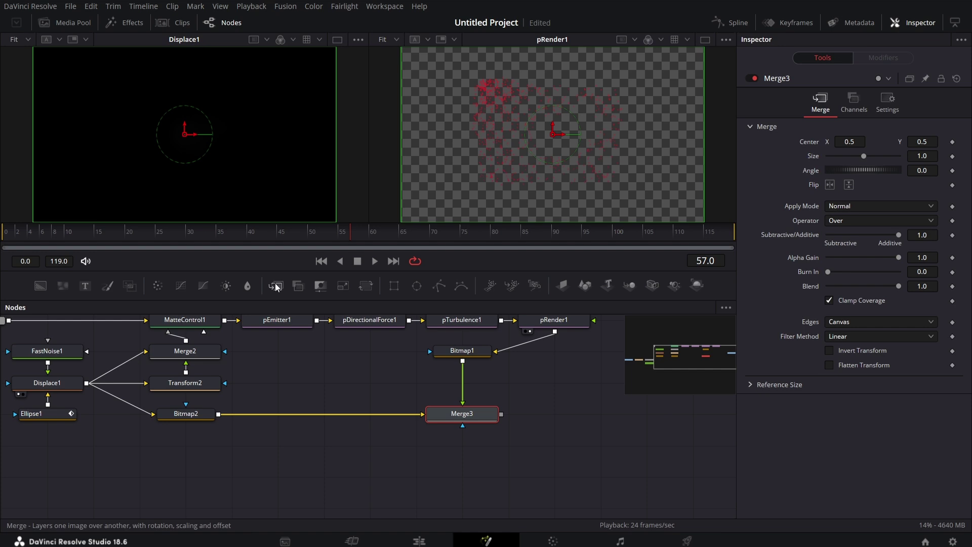
Add Merge4 below Merge3 with pRender1 as its foreground
{"action": "left_click_drag", "start_coordinate": [290, 287], "coordinate": [570, 454]}
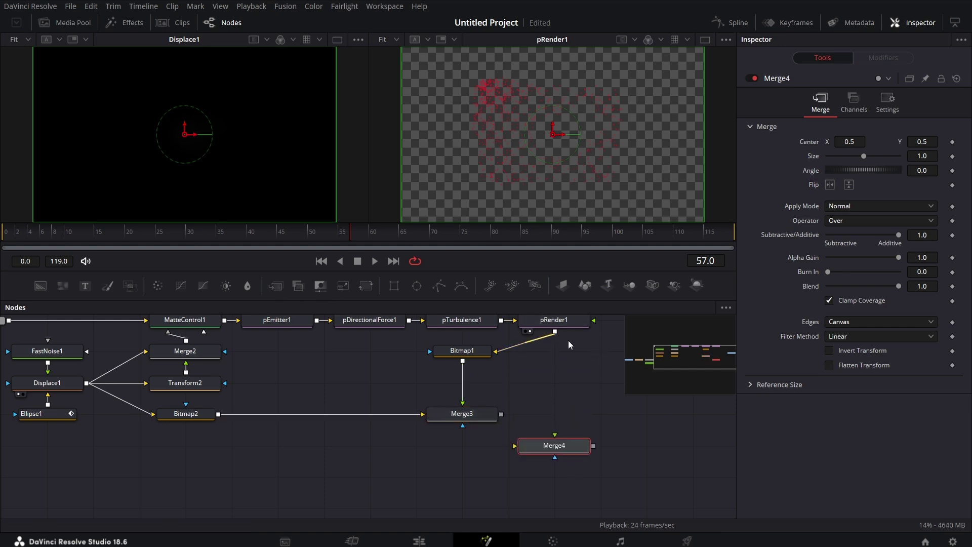
{"action": "left_click_drag", "start_coordinate": [554, 331], "coordinate": [555, 436]}
{"action": "scroll", "coordinate": [585, 434], "scroll_direction": "left", "scroll_amount": 3}
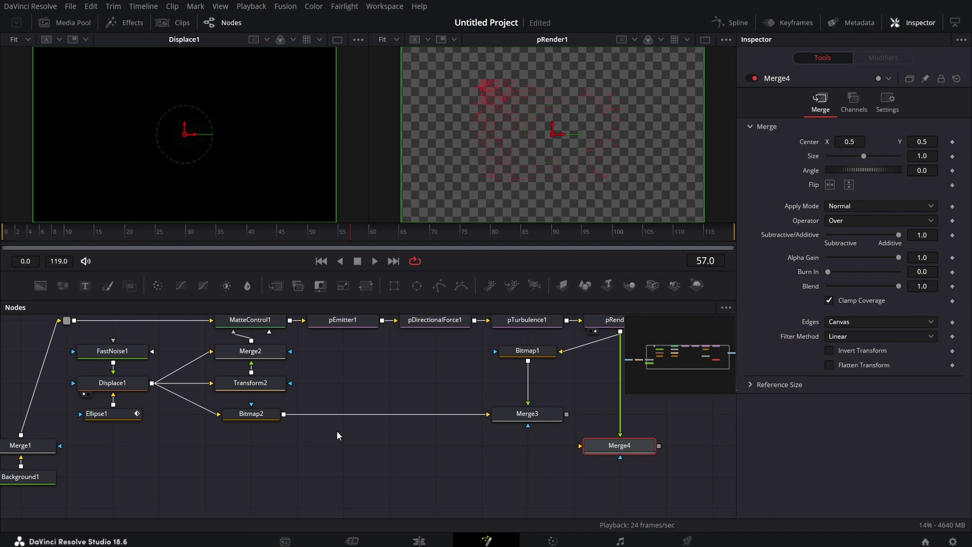
{"action": "scroll", "coordinate": [337, 435], "scroll_direction": "left", "scroll_amount": 4}
Connect Merge1 as Merge4's background and Merge3 as its mask, then view Merge4 in one large viewer
{"action": "left_click_drag", "start_coordinate": [113, 436], "coordinate": [672, 448]}
{"action": "scroll", "coordinate": [561, 466], "scroll_direction": "right", "scroll_amount": 6}
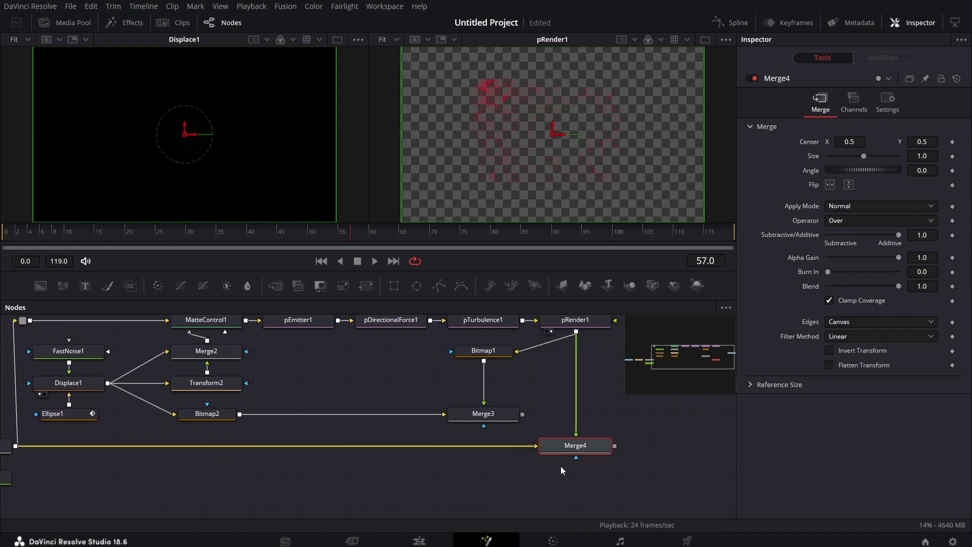
{"action": "left_click_drag", "start_coordinate": [499, 414], "coordinate": [552, 456]}
{"action": "scroll", "coordinate": [632, 450], "scroll_direction": "right", "scroll_amount": 1}
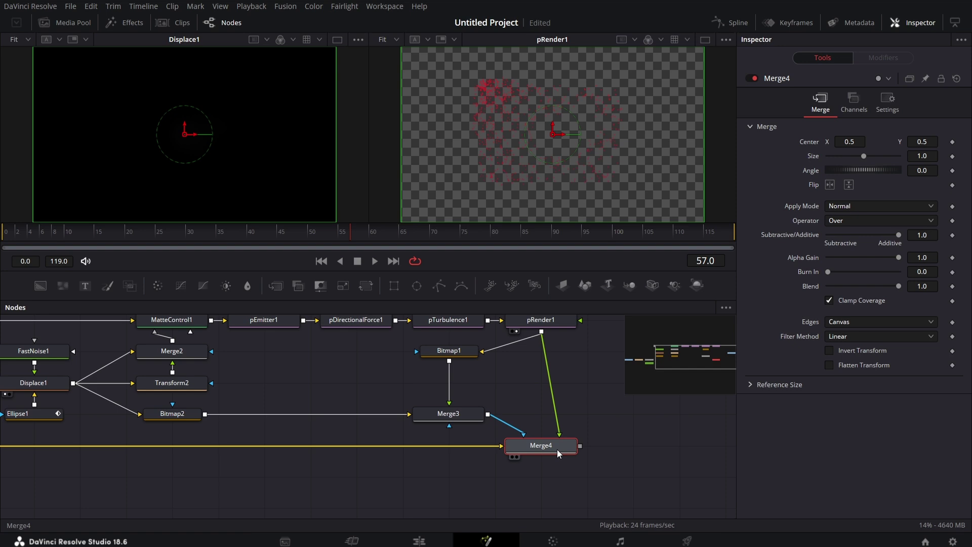
{"action": "key", "text": "2"}
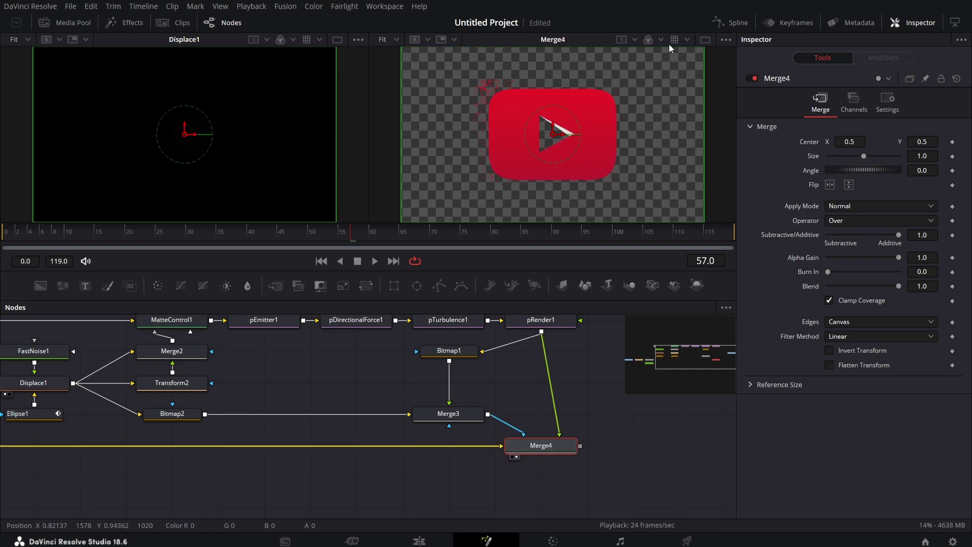
{"action": "left_click", "coordinate": [705, 40]}
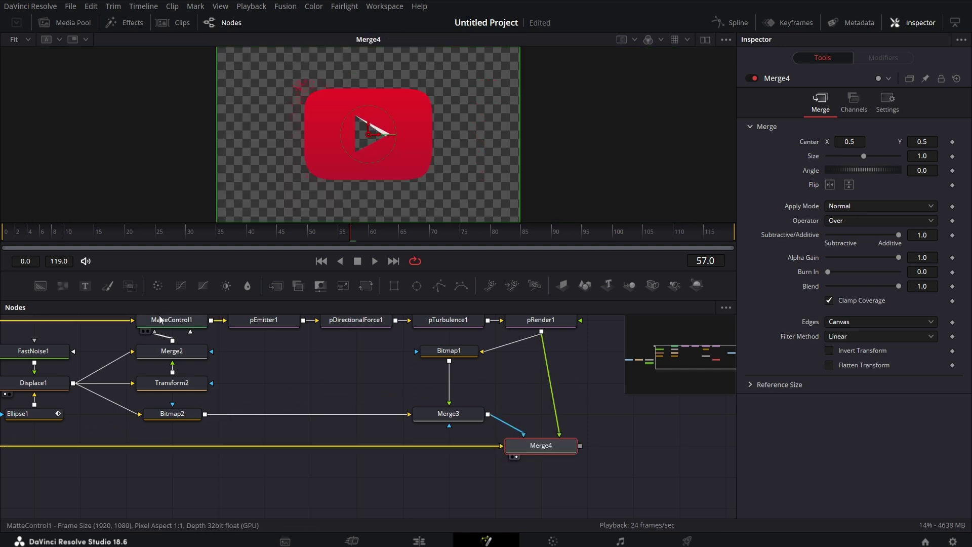
Set pEmitter1's particle Size to 1.5 in the Style tab and scrub to preview
{"action": "left_click", "coordinate": [360, 349]}
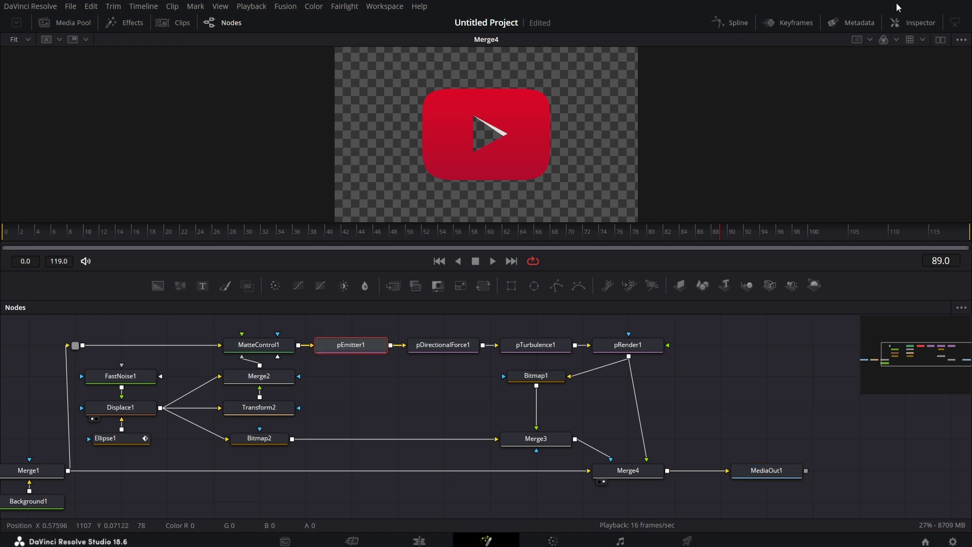
{"action": "left_click", "coordinate": [919, 24]}
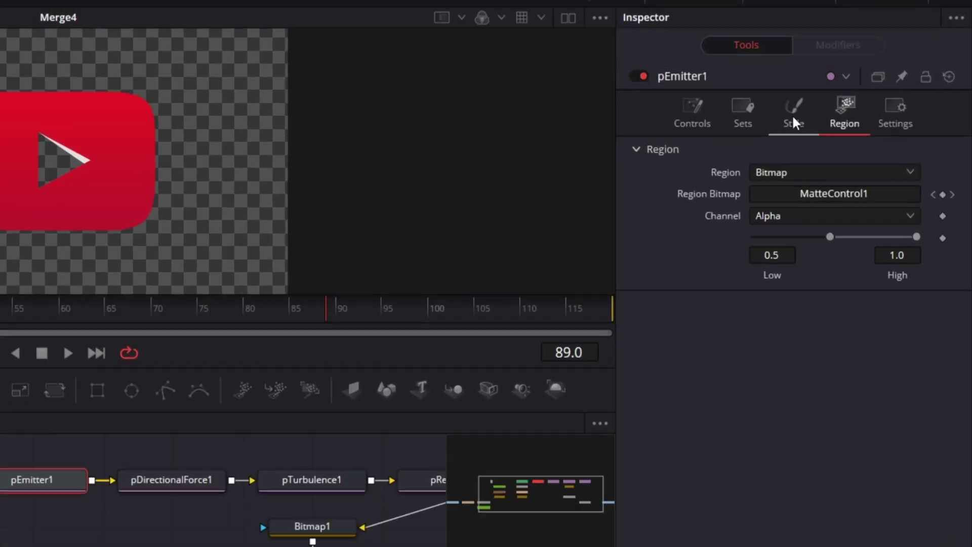
{"action": "left_click", "coordinate": [793, 121]}
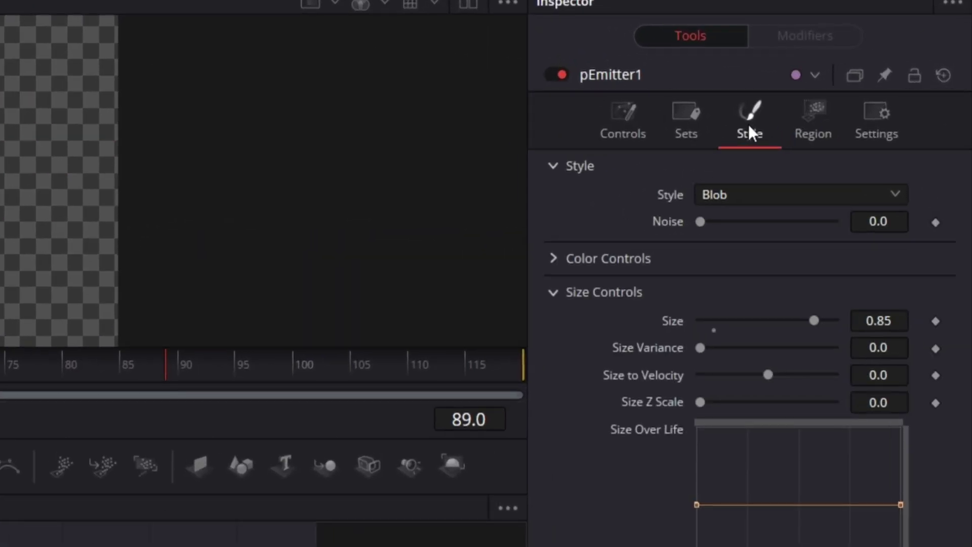
{"action": "left_click", "coordinate": [895, 316]}
{"action": "type", "text": "1.5"}
{"action": "key", "text": "Tab"}
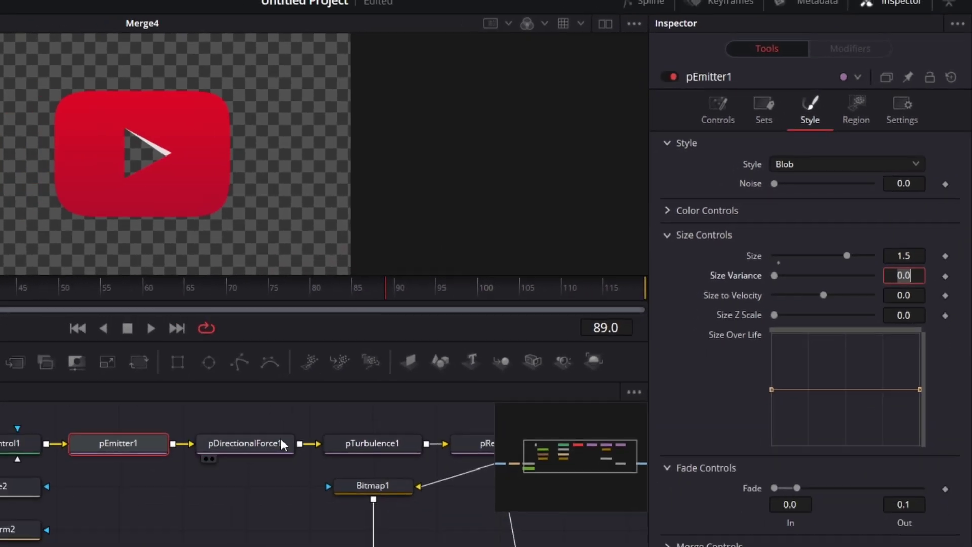
{"action": "mouse_move", "coordinate": [132, 298]}
{"action": "left_mouse_down"}
{"action": "mouse_move", "coordinate": [259, 297]}
{"action": "mouse_move", "coordinate": [76, 307]}
{"action": "mouse_move", "coordinate": [142, 311]}
{"action": "left_mouse_up"}
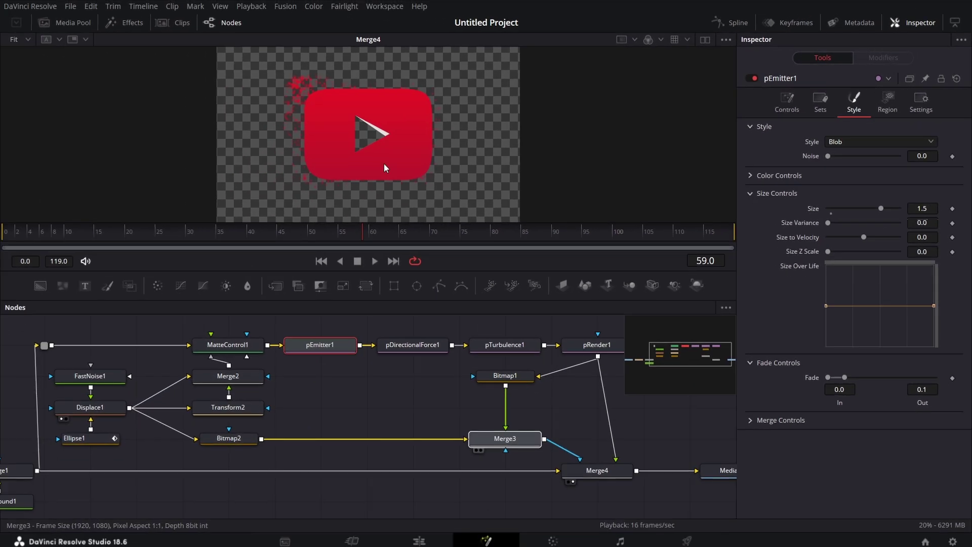
Check Merge3's output near frame 26, then swap Merge4's foreground and background inputs
{"action": "left_click", "coordinate": [295, 546]}
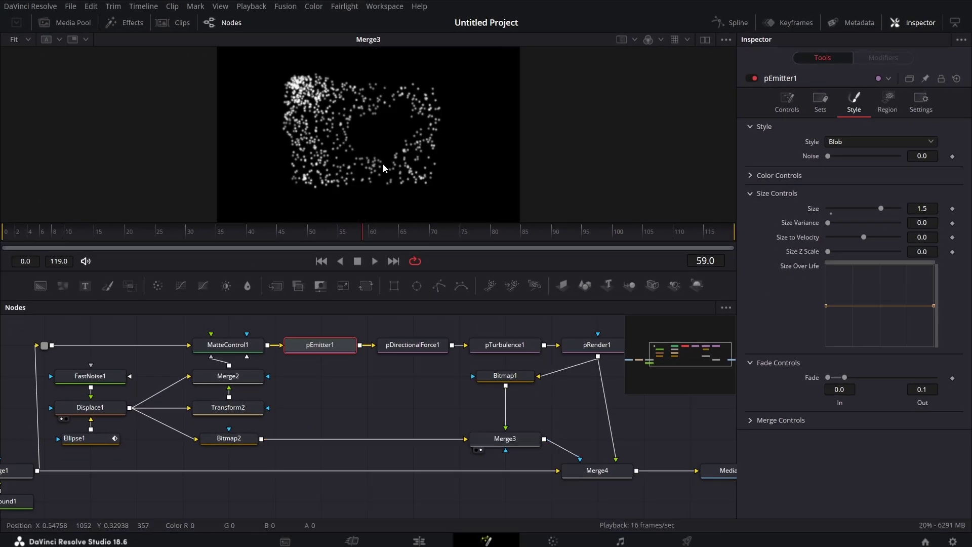
{"action": "left_click_drag", "start_coordinate": [150, 231], "coordinate": [165, 232]}
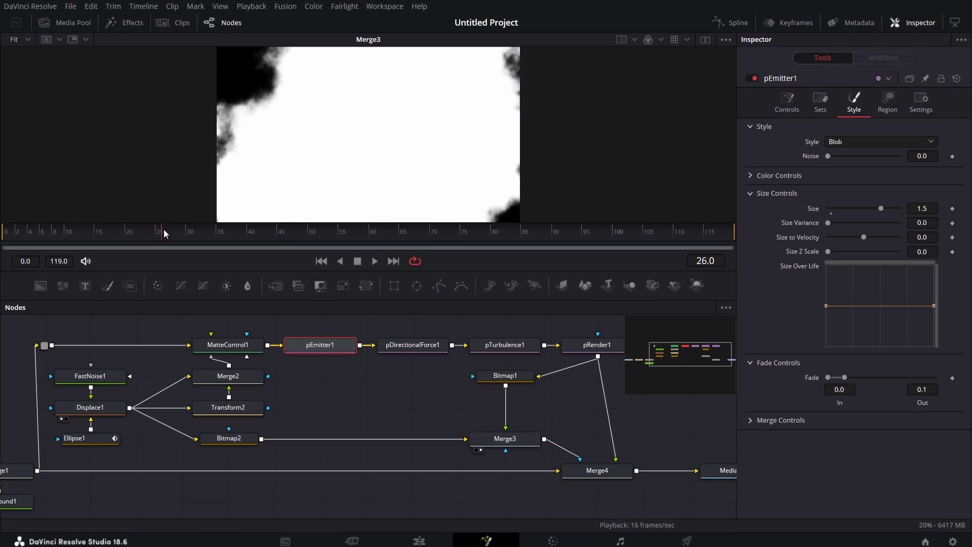
{"action": "left_click", "coordinate": [607, 474]}
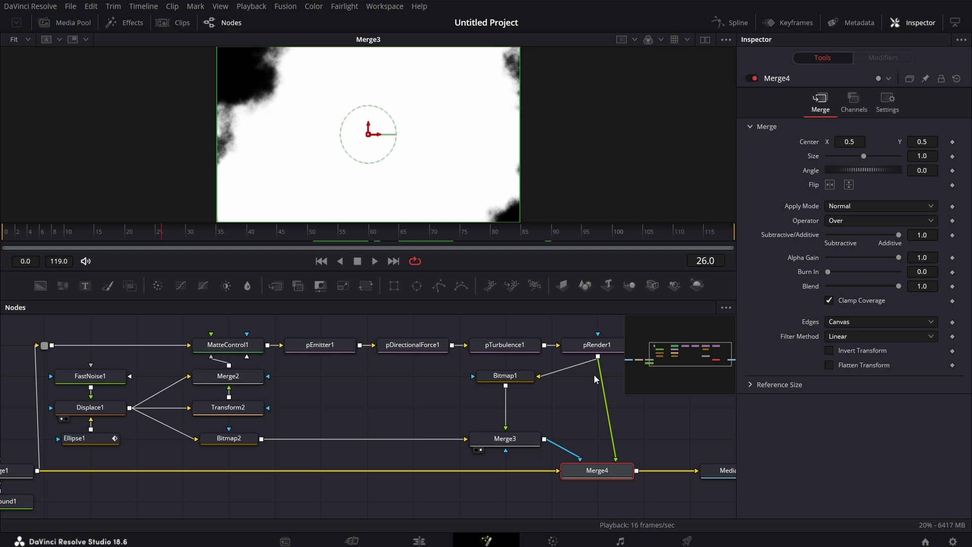
{"action": "right_click", "coordinate": [599, 473]}
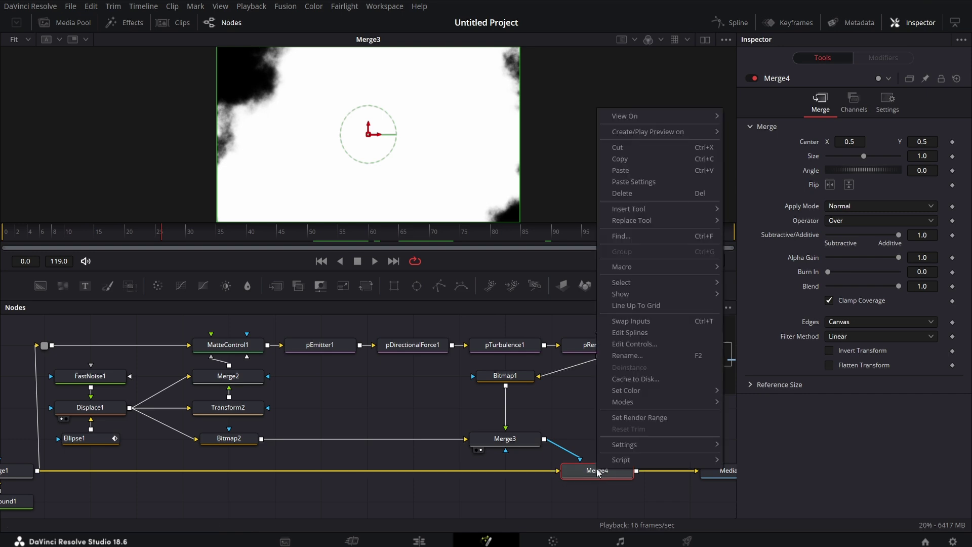
{"action": "left_click", "coordinate": [631, 321]}
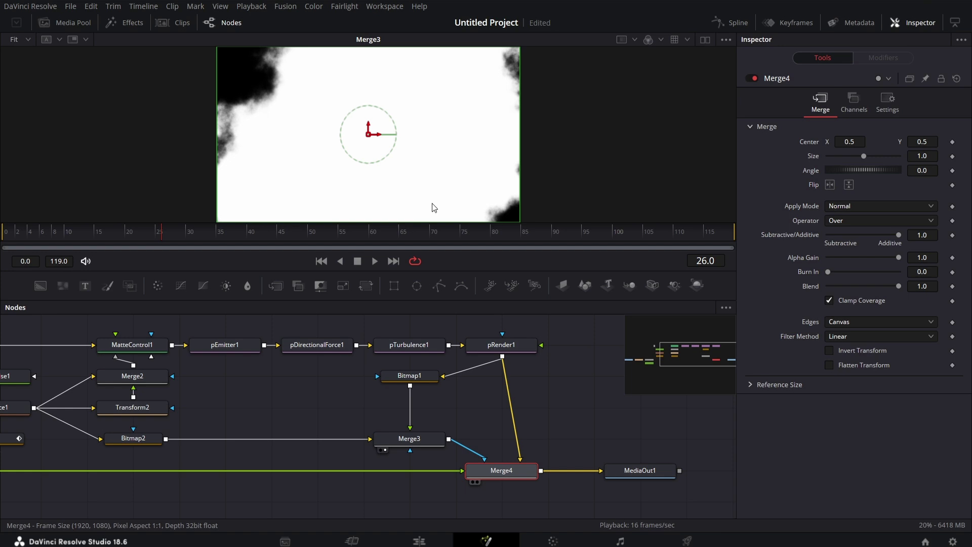
Show Merge4 in the viewer and stop playback at frame 76
{"action": "key", "text": "1"}
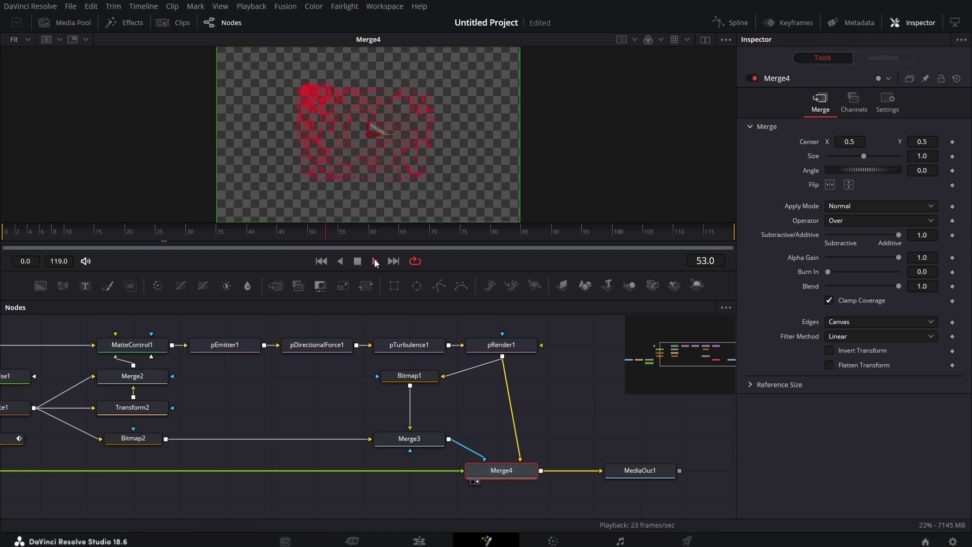
{"action": "left_click", "coordinate": [376, 261]}
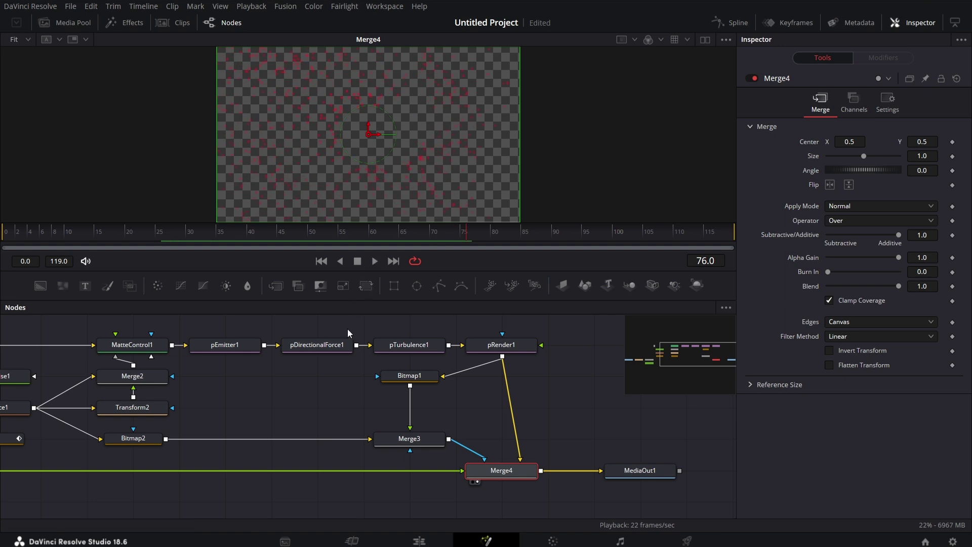
{"action": "scroll", "coordinate": [332, 363], "scroll_direction": "left", "scroll_amount": 5}
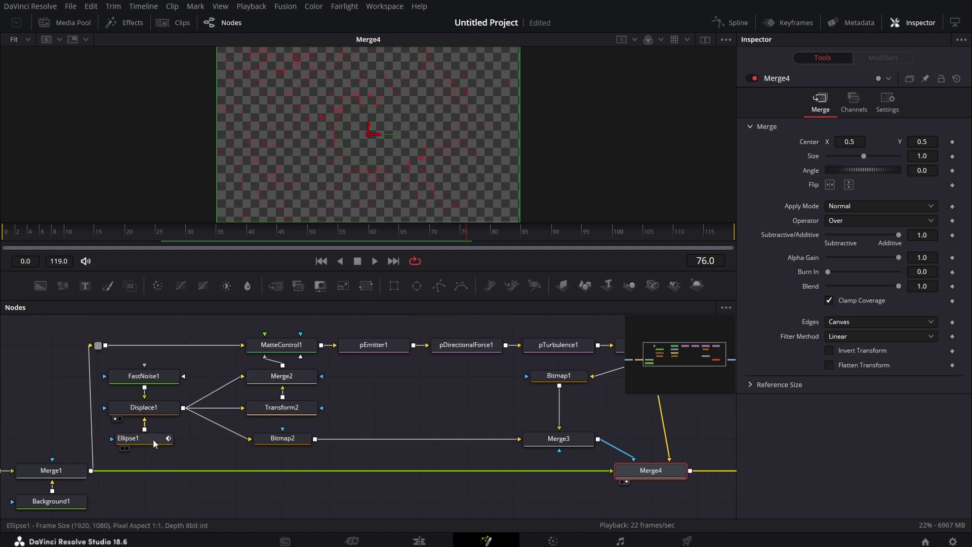
Show only Ellipse1's Width curve in the Spline editor, zoomed to fit
{"action": "left_click", "coordinate": [155, 443]}
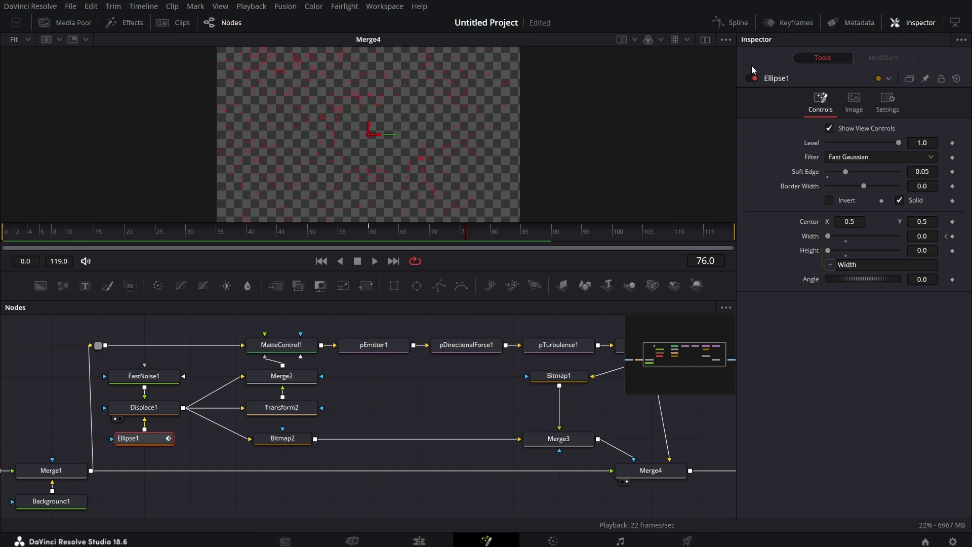
{"action": "left_click", "coordinate": [740, 22]}
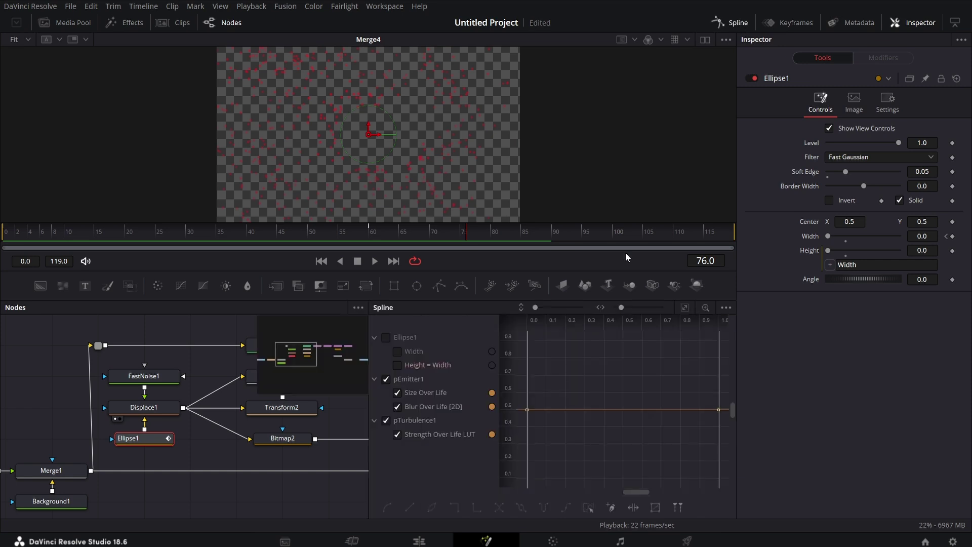
{"action": "left_click", "coordinate": [726, 307]}
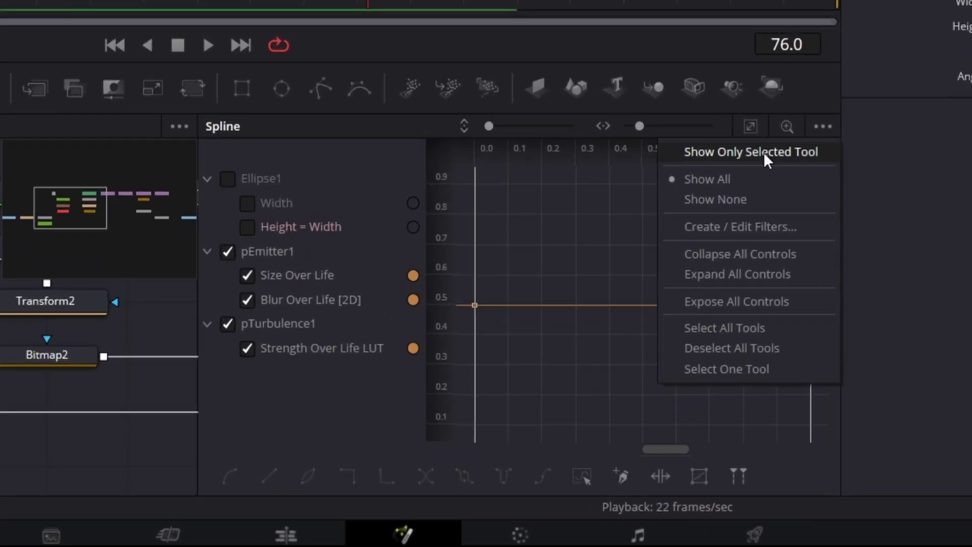
{"action": "left_click", "coordinate": [763, 152]}
{"action": "left_click", "coordinate": [248, 205]}
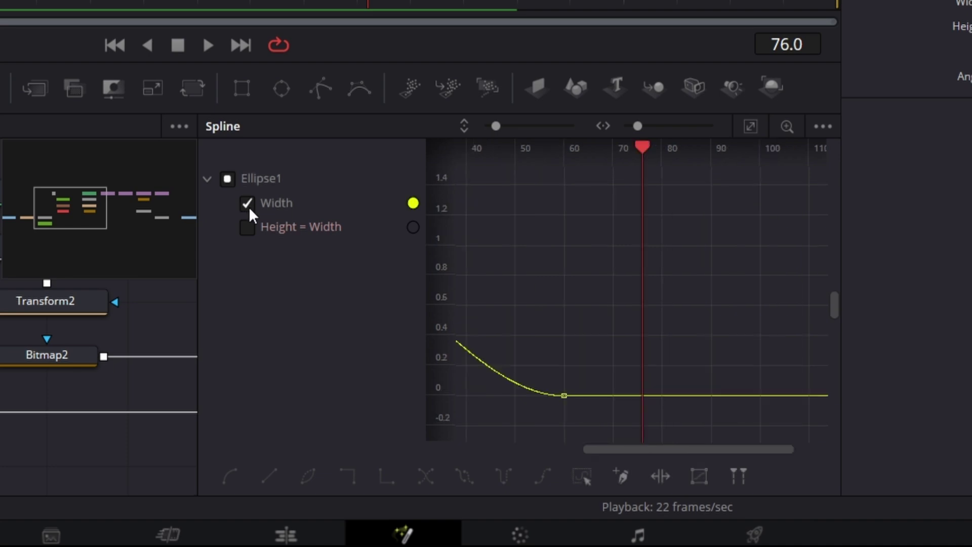
{"action": "left_click", "coordinate": [751, 125]}
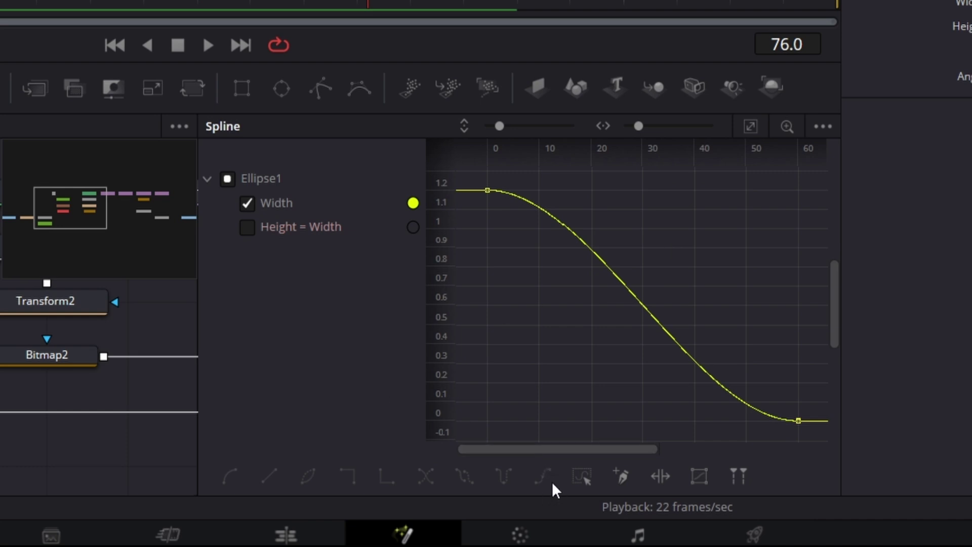
Ease both Width keyframes in to about 80.5 and out at 33
{"action": "left_click", "coordinate": [580, 476]}
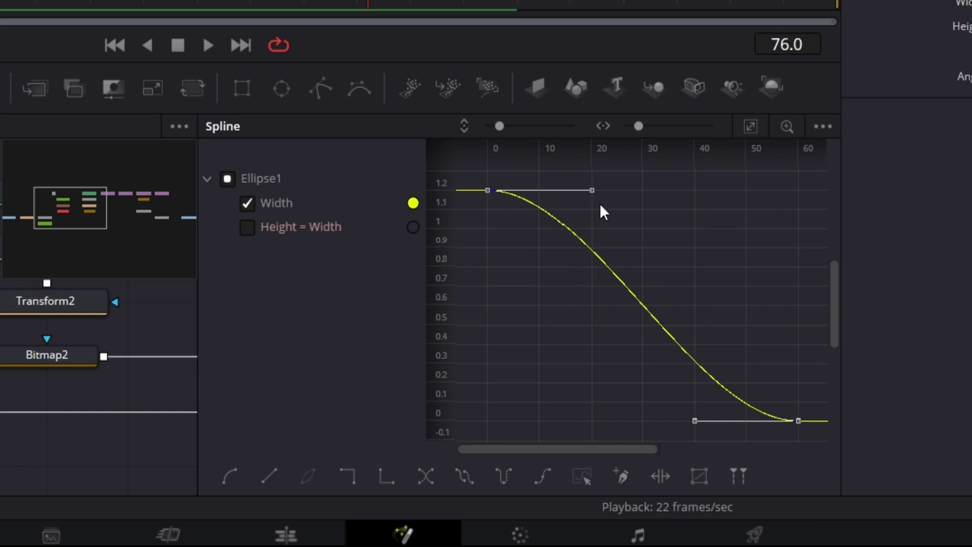
{"action": "key", "text": "t"}
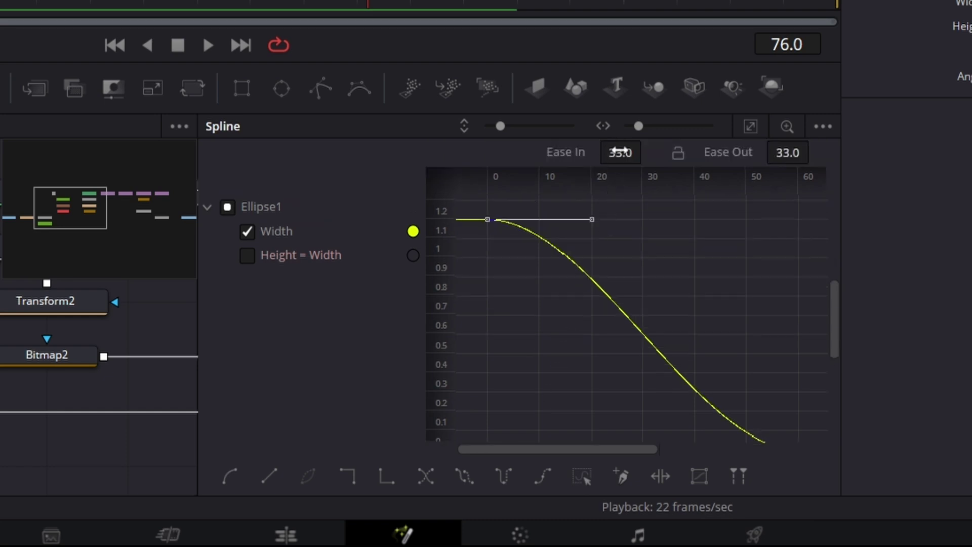
{"action": "left_click_drag", "start_coordinate": [619, 151], "coordinate": [647, 154]}
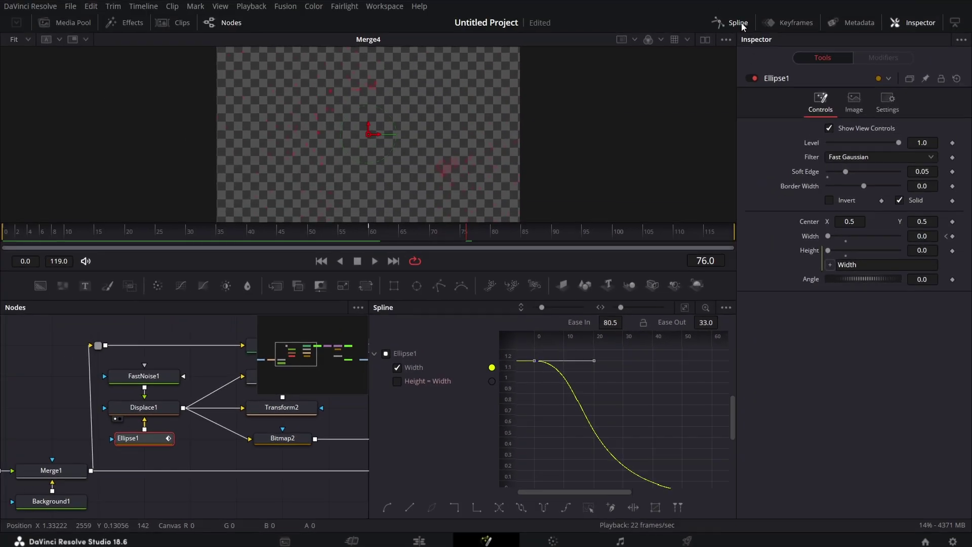
{"action": "left_click", "coordinate": [742, 25]}
Play the comp from frame 0, stop near frame 77, and pan to Merge4 and MediaOut1
{"action": "left_click", "coordinate": [11, 234]}
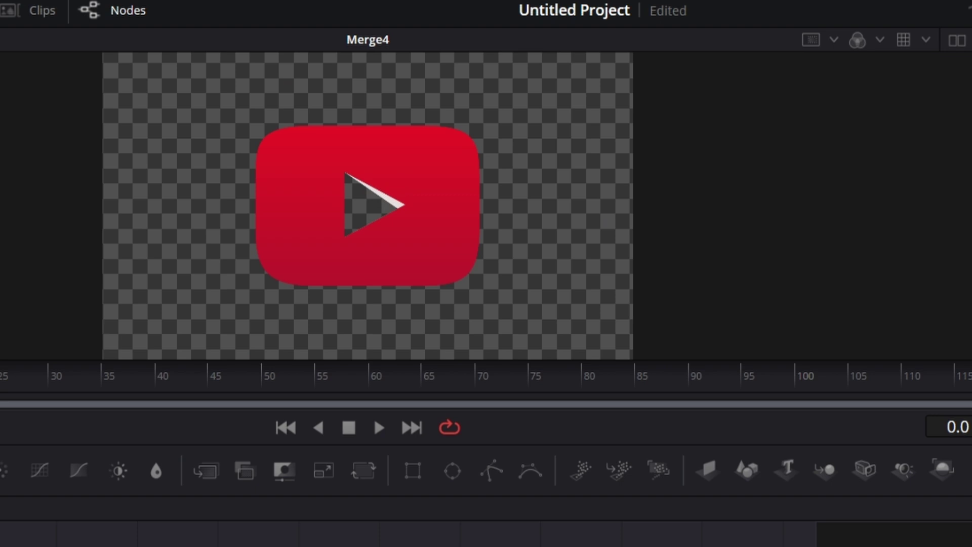
{"action": "left_click", "coordinate": [378, 428]}
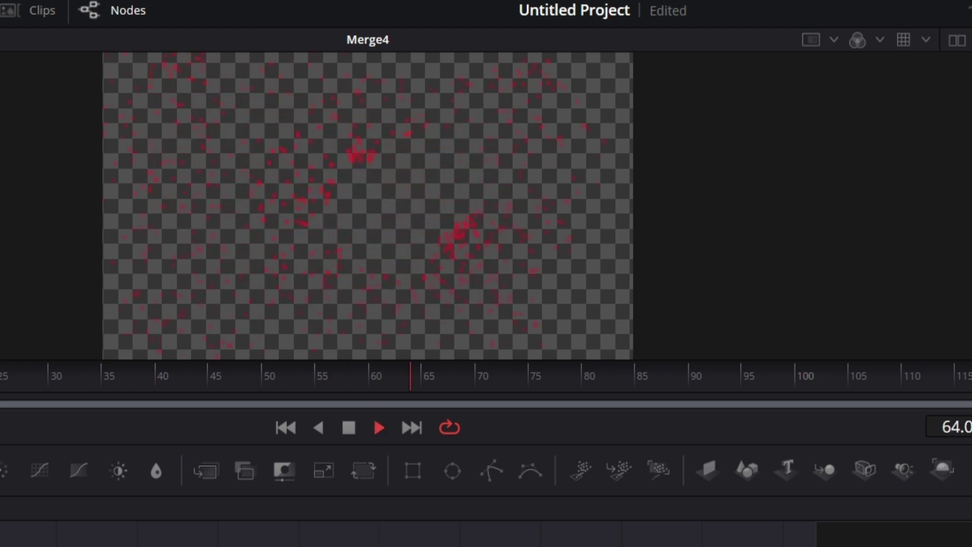
{"action": "key", "text": "space"}
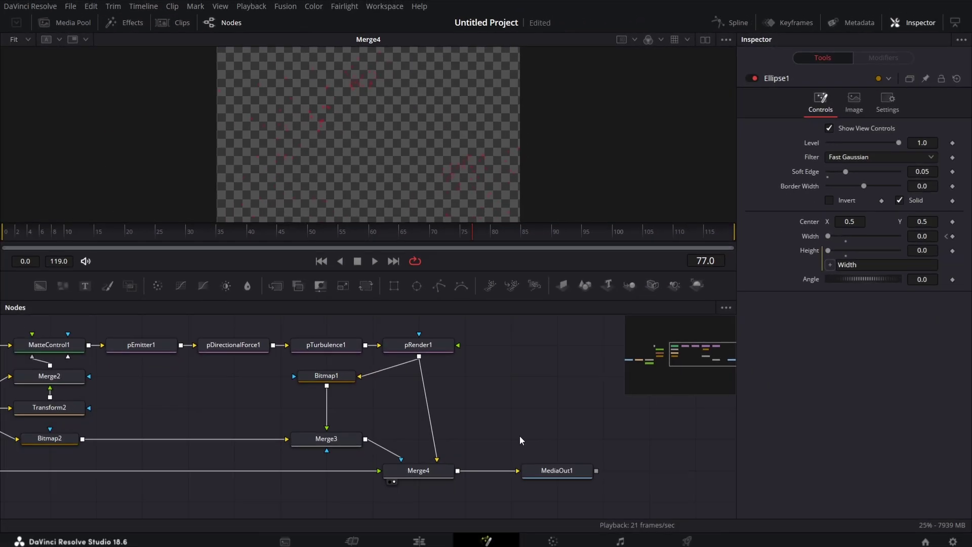
{"action": "left_click_drag", "start_coordinate": [457, 470], "coordinate": [639, 472]}
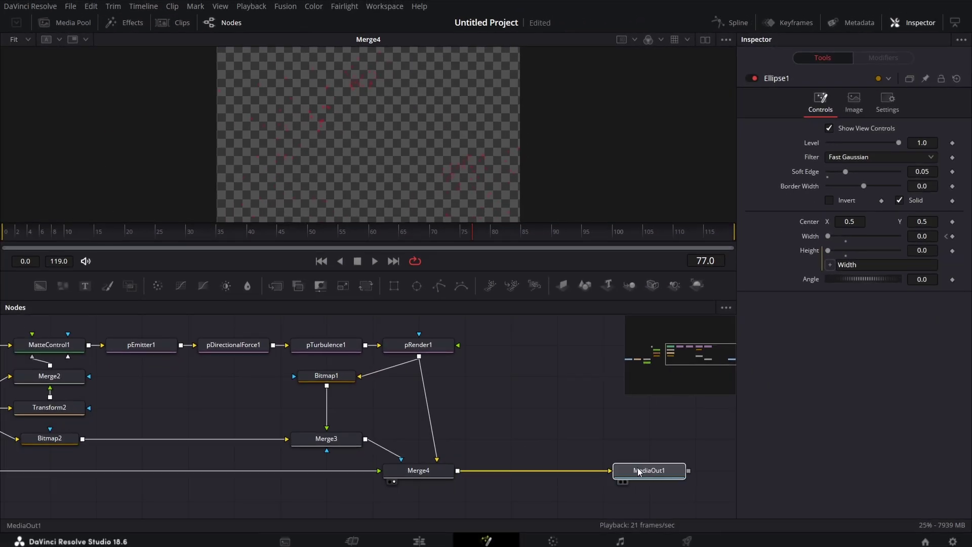
Insert a Trails node after Merge4, ahead of MediaOut1
{"action": "left_click", "coordinate": [640, 472]}
{"action": "left_click", "coordinate": [424, 475]}
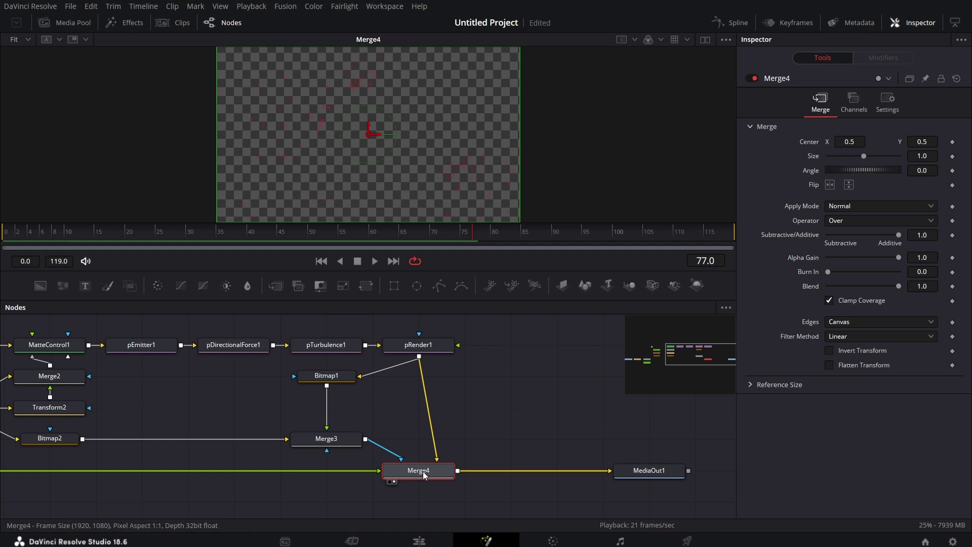
{"action": "key", "text": "shift+space"}
{"action": "type", "text": "tra"}
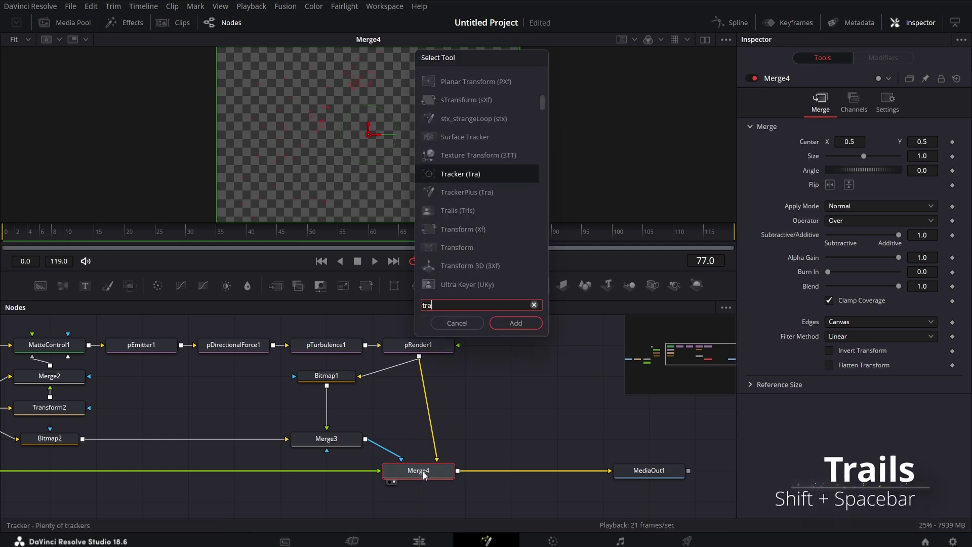
{"action": "type", "text": "il"}
{"action": "key", "text": "Return"}
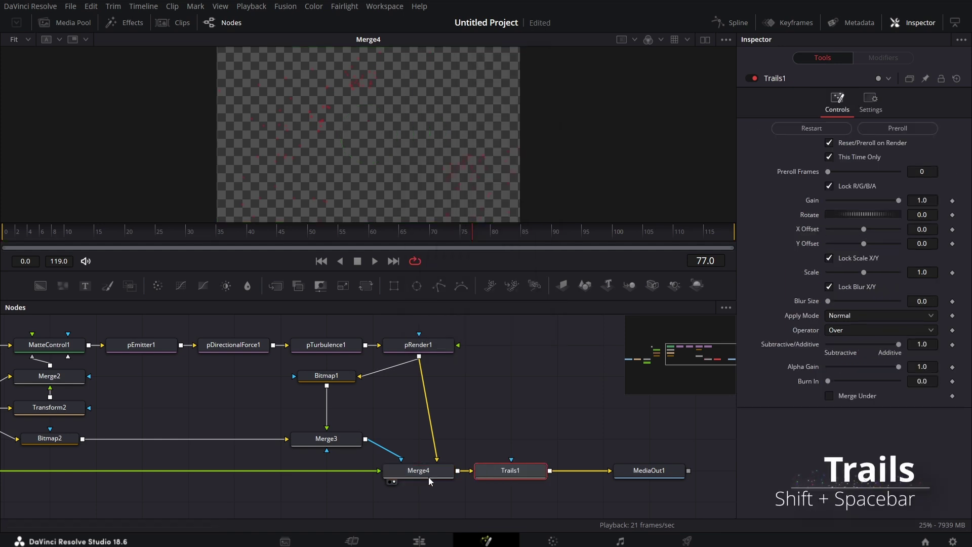
Set Trails1 Gain to 0.9 and Blur Size to 2.0, then return to frame 0 and reset
{"action": "left_click", "coordinate": [931, 200]}
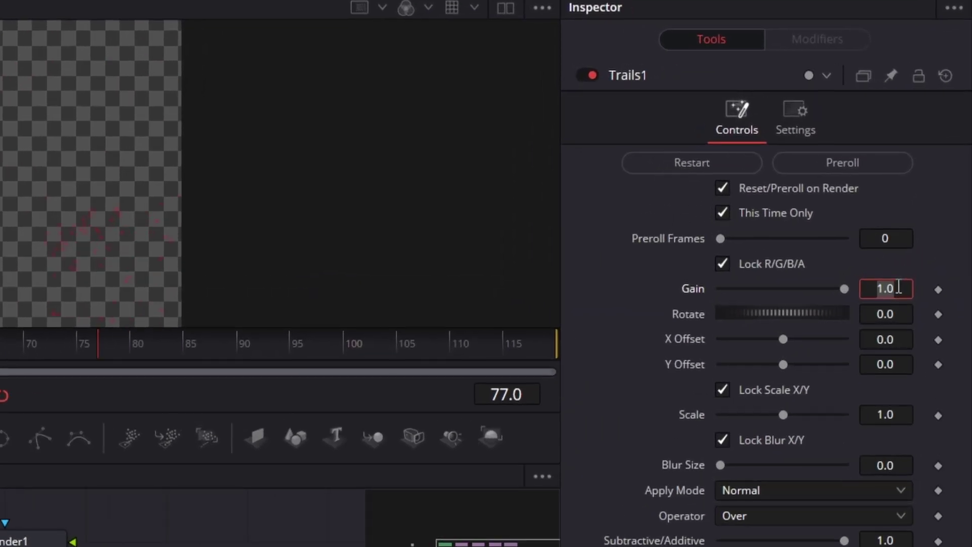
{"action": "type", "text": "0.9"}
{"action": "key", "text": "Tab"}
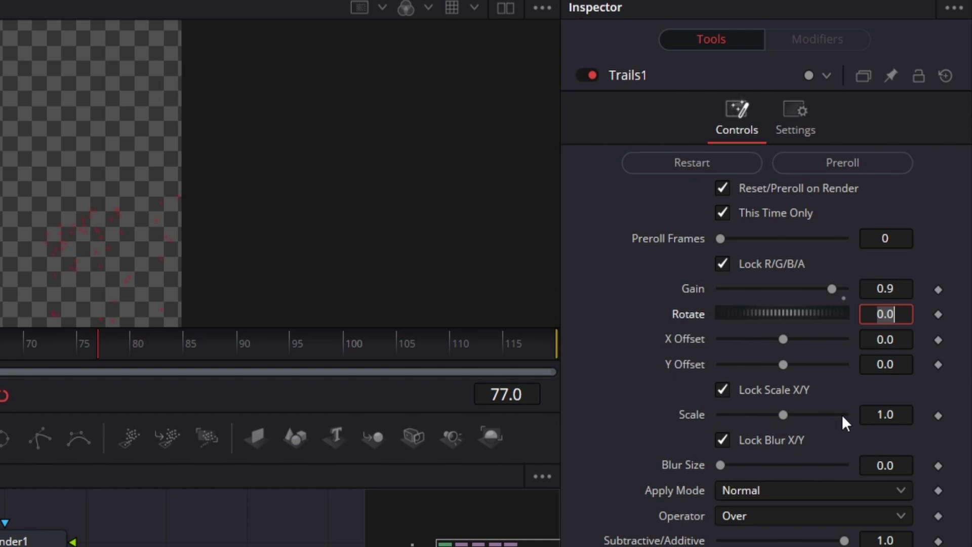
{"action": "left_click", "coordinate": [891, 470]}
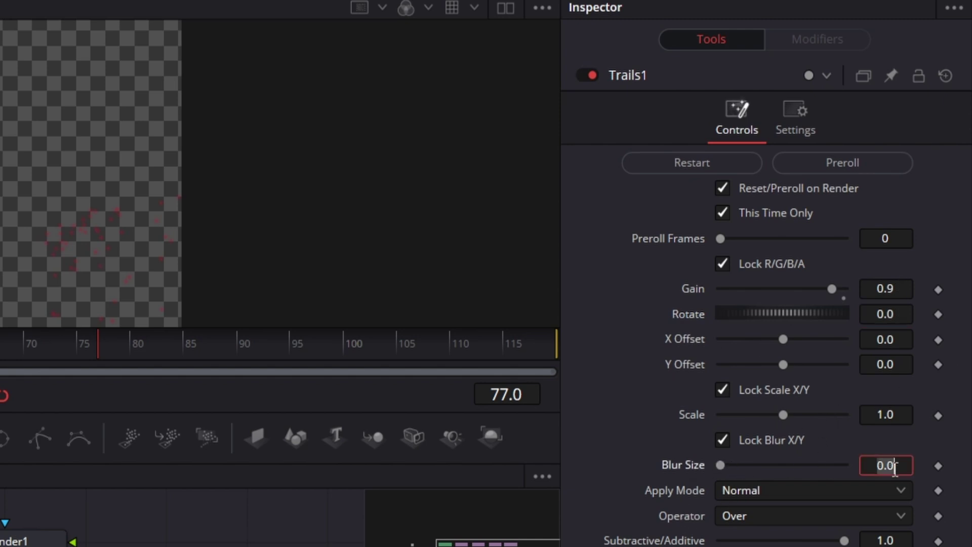
{"action": "type", "text": "2"}
{"action": "key", "text": "Tab"}
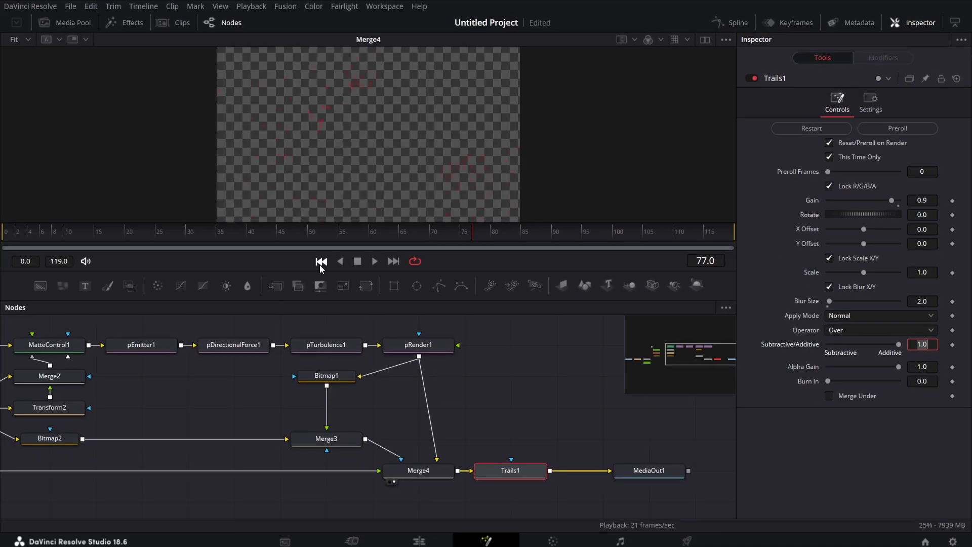
{"action": "left_click", "coordinate": [321, 262]}
{"action": "left_click", "coordinate": [809, 130]}
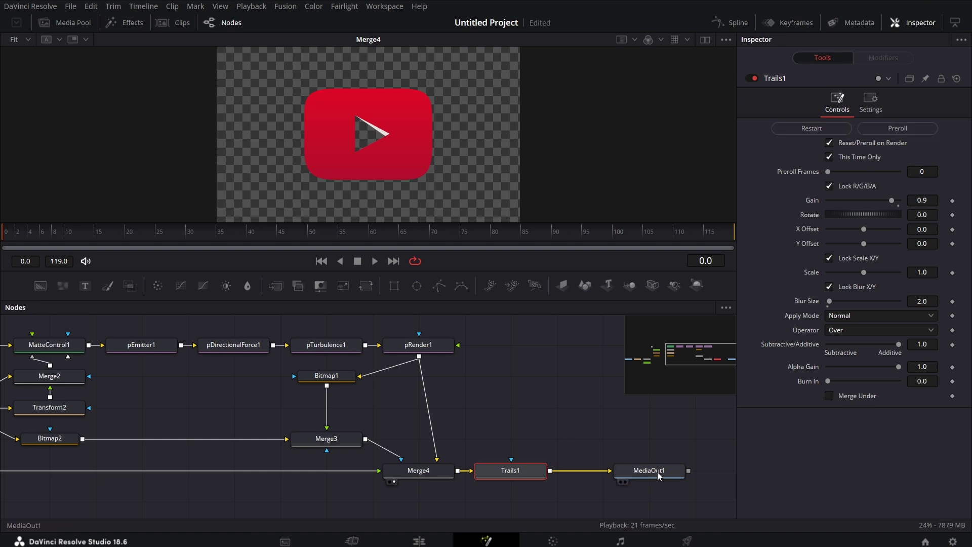
View MediaOut1's output in the viewer and play the finished animation from the start
{"action": "left_click_drag", "start_coordinate": [651, 466], "coordinate": [429, 181]}
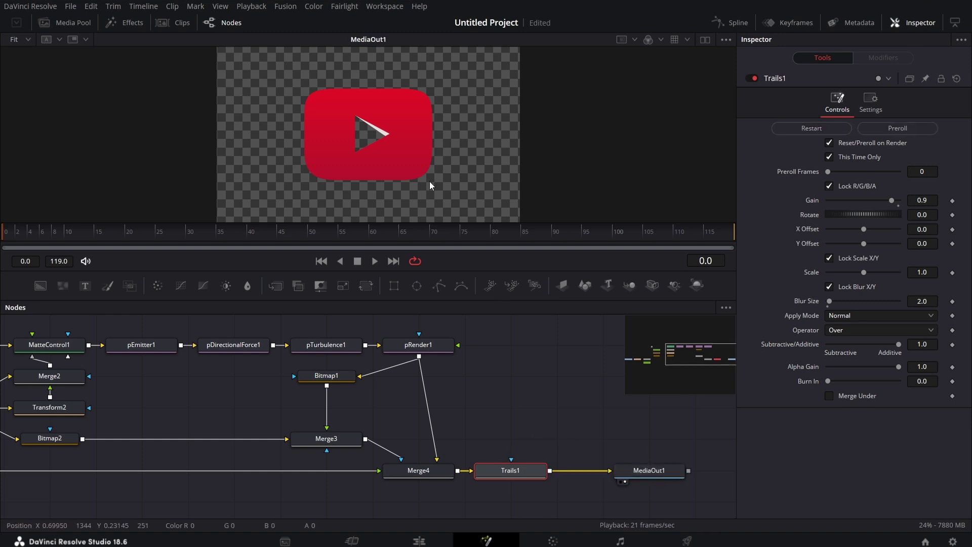
{"action": "left_click", "coordinate": [374, 260]}
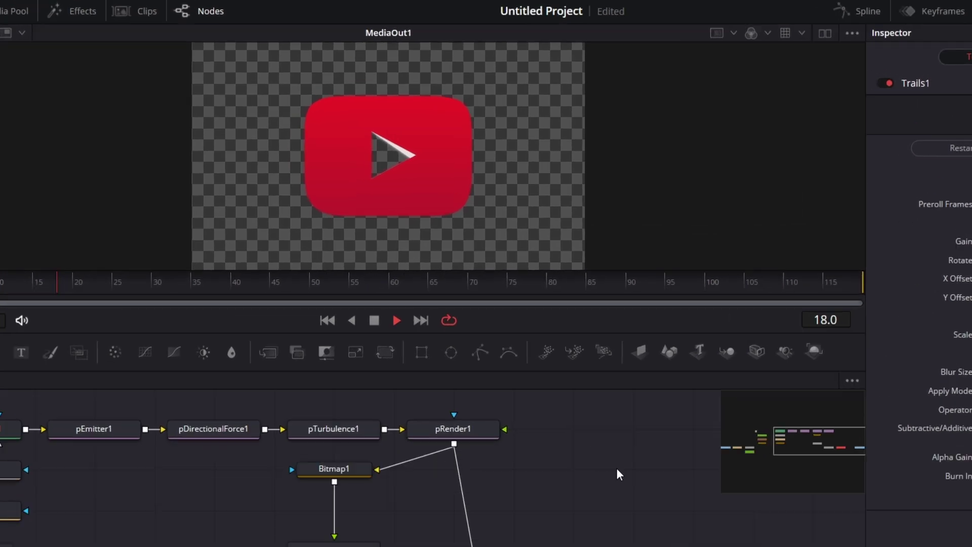